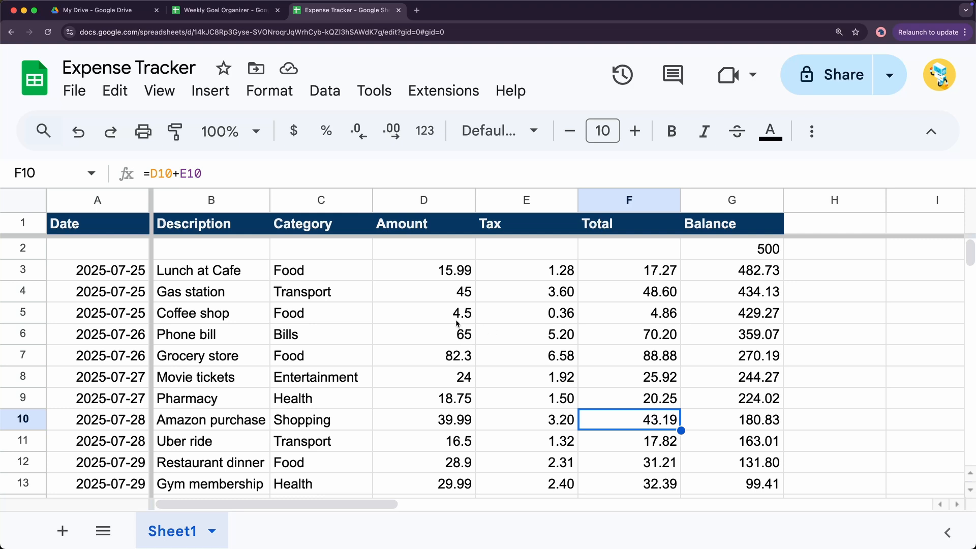
Inspect the formulas in the Total and Balance columns for the first expense rows
{"action": "left_click", "coordinate": [73, 226]}
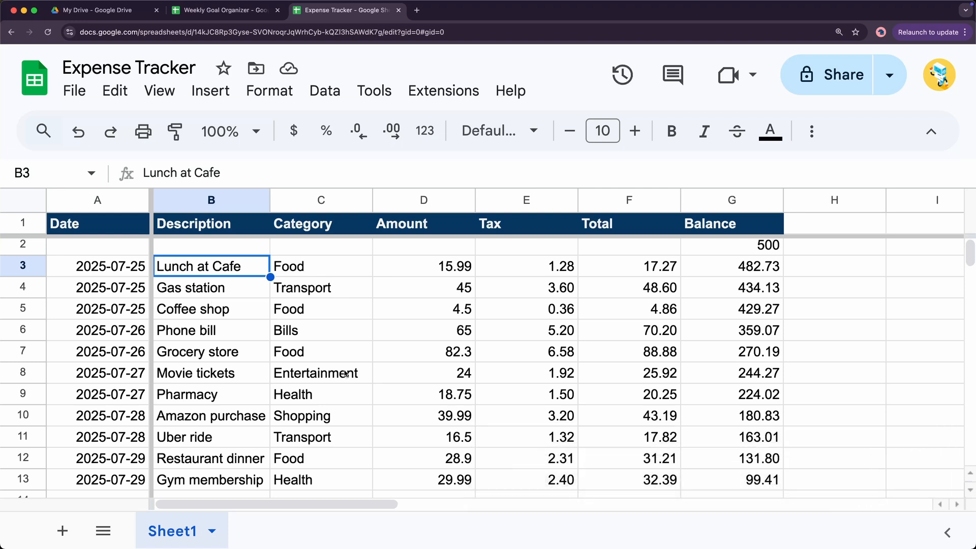
{"action": "left_click", "coordinate": [616, 269]}
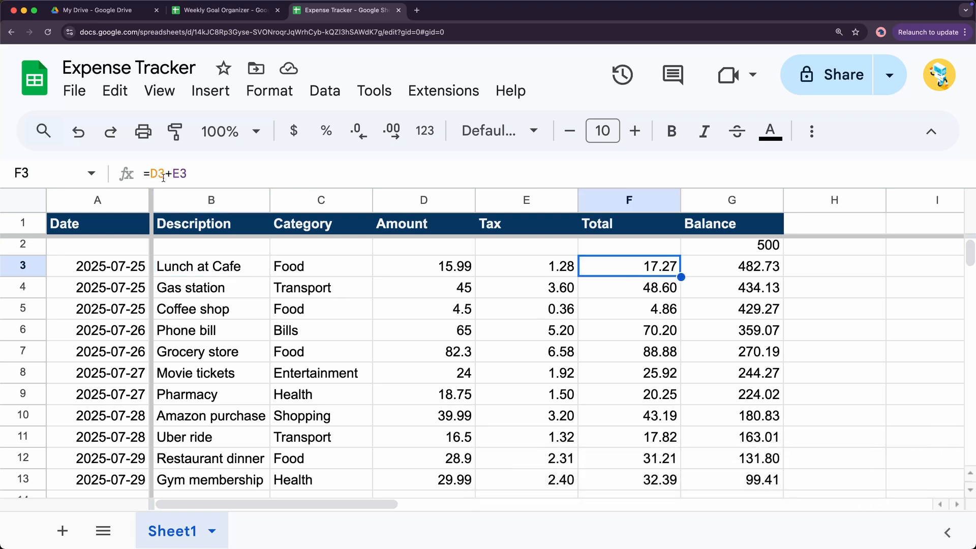
{"action": "left_click", "coordinate": [729, 246]}
{"action": "left_click", "coordinate": [726, 265]}
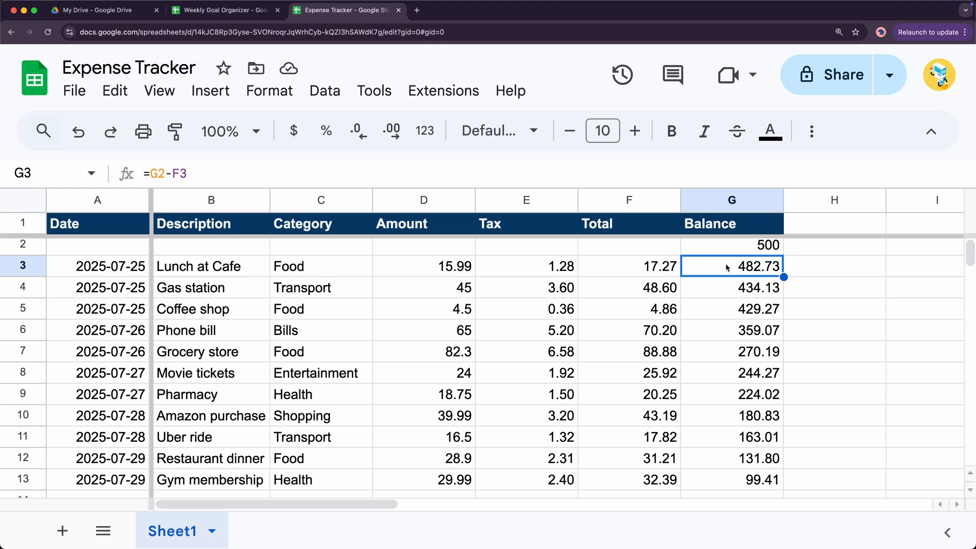
{"action": "left_click", "coordinate": [732, 288]}
{"action": "left_click", "coordinate": [732, 312]}
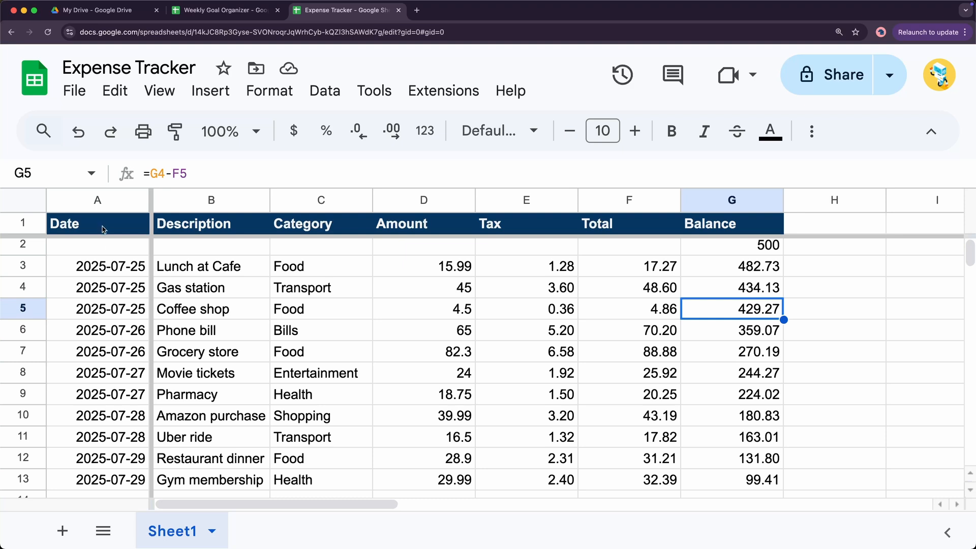
Insert a new column before the Date column and give it the header "No."
{"action": "right_click", "coordinate": [104, 207]}
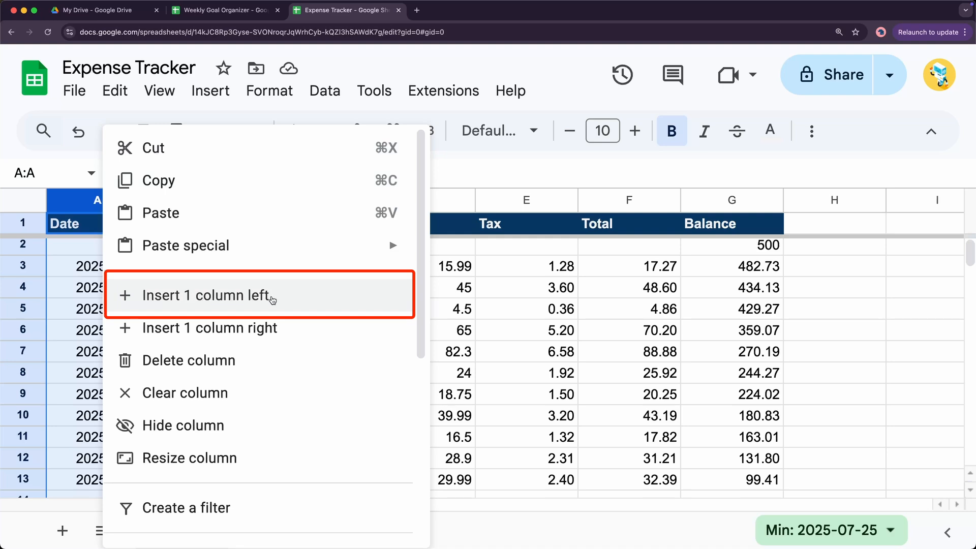
{"action": "left_click", "coordinate": [290, 297]}
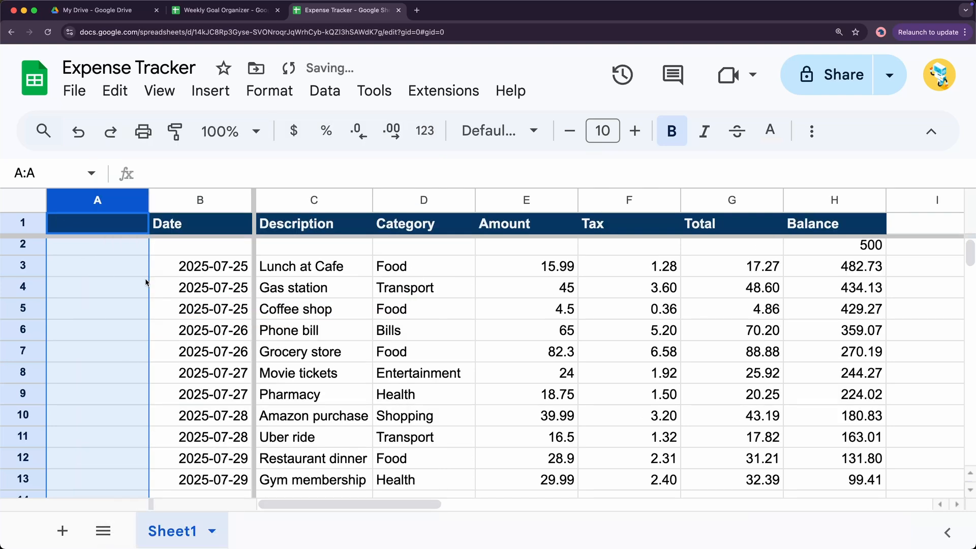
{"action": "left_click", "coordinate": [107, 228]}
{"action": "left_click", "coordinate": [186, 223]}
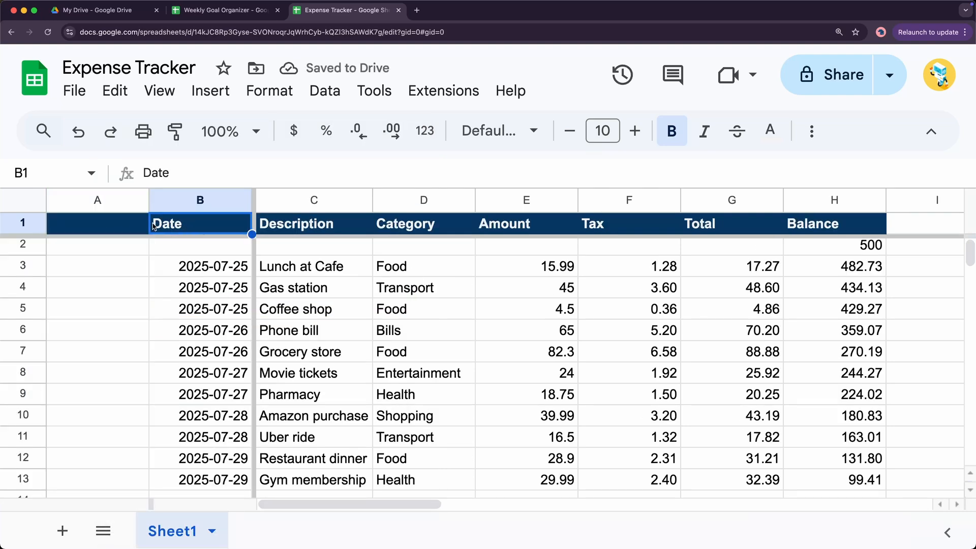
{"action": "left_click", "coordinate": [116, 267]}
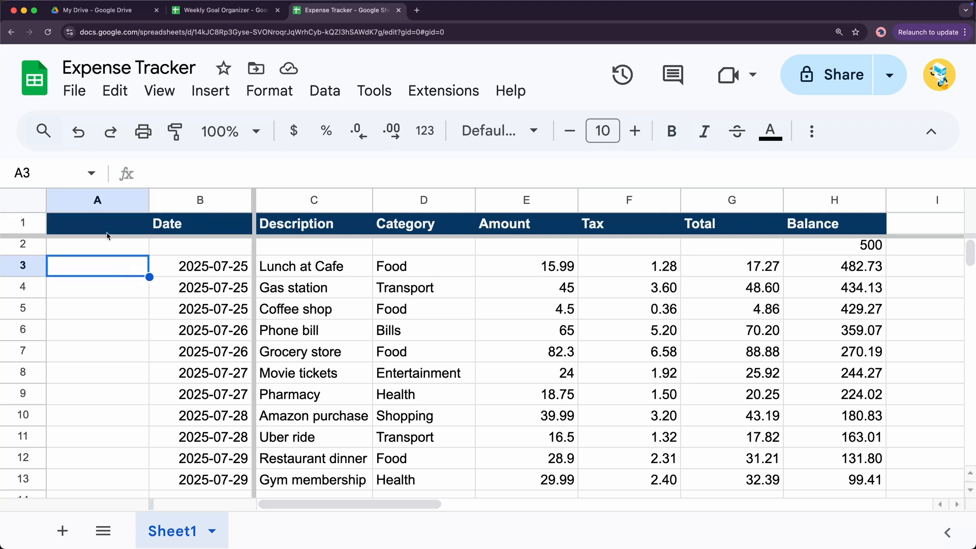
{"action": "left_click", "coordinate": [104, 200]}
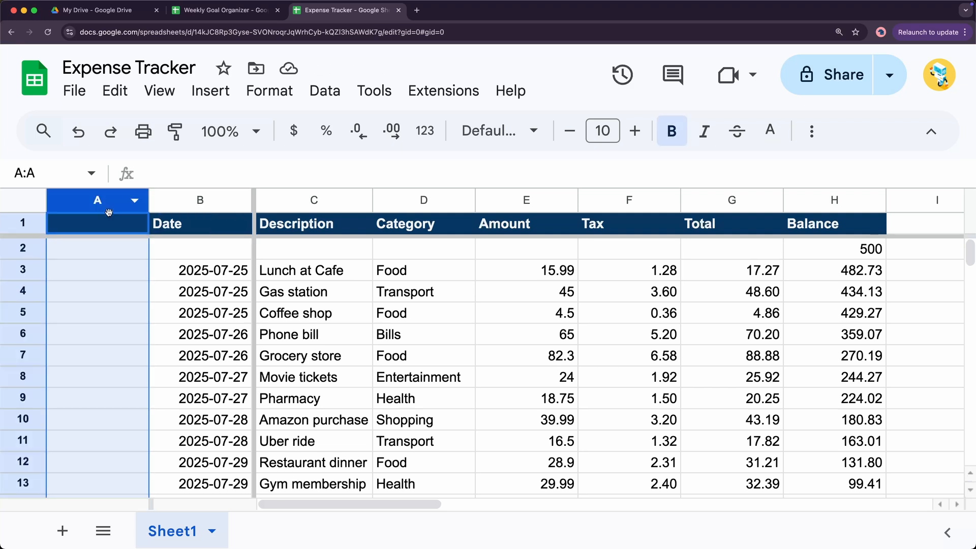
{"action": "left_click", "coordinate": [104, 223]}
{"action": "type", "text": "No."}
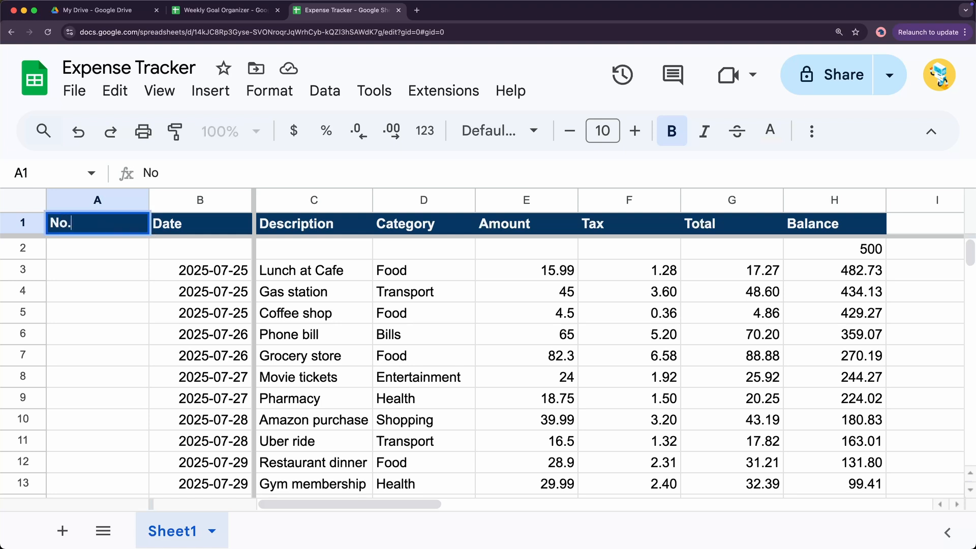
{"action": "left_click", "coordinate": [76, 252]}
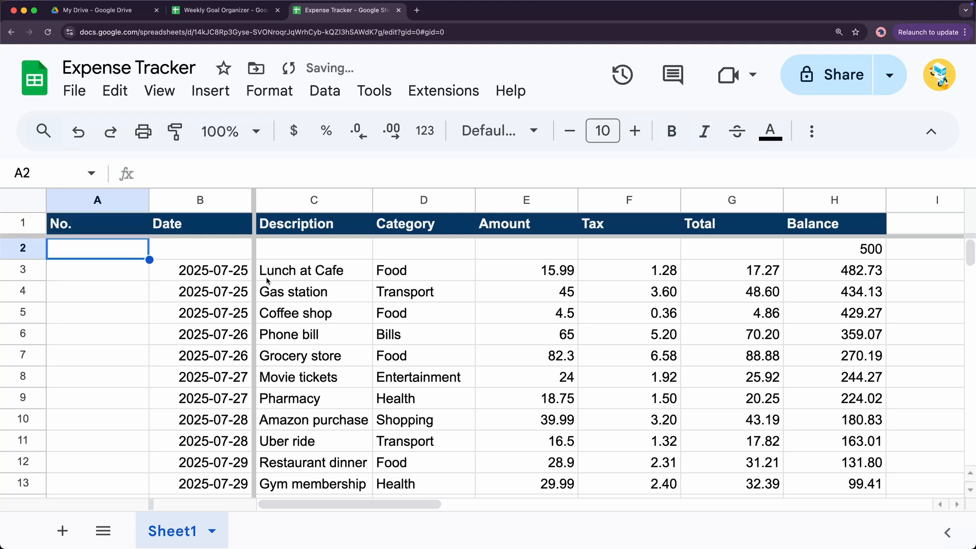
Enter the numbers 1 and 2 in A3 and A4 for the first two expenses
{"action": "left_click", "coordinate": [117, 277]}
{"action": "type", "text": "1"}
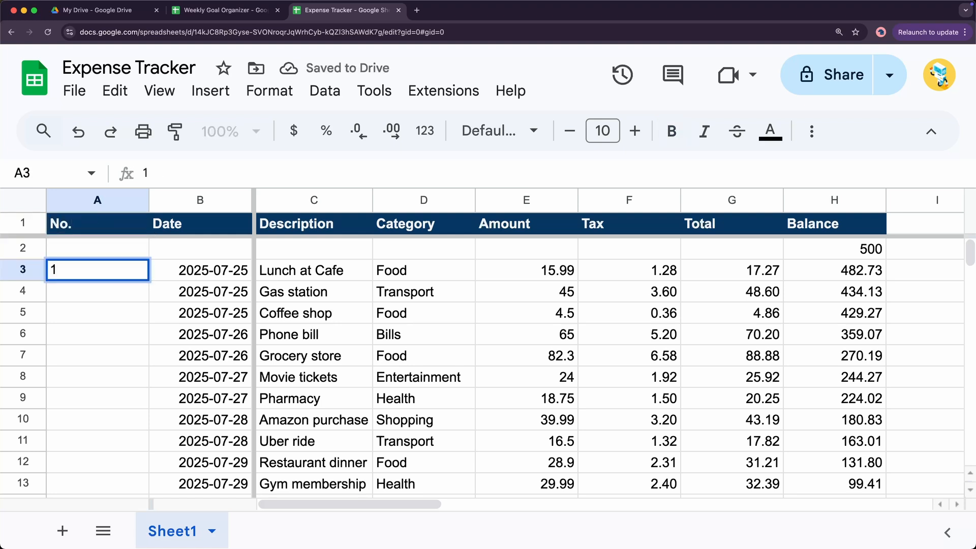
{"action": "key", "text": "Return"}
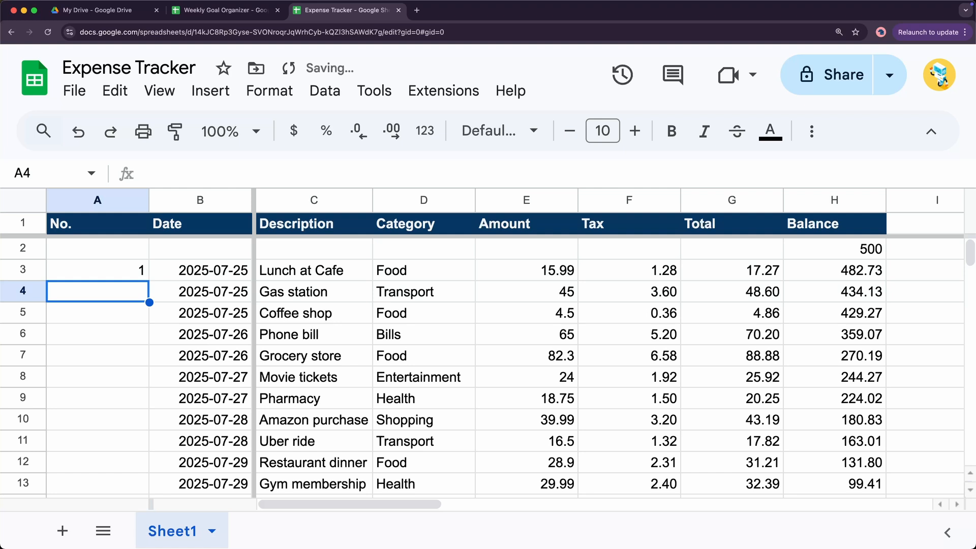
{"action": "type", "text": "2"}
{"action": "key", "text": "Return"}
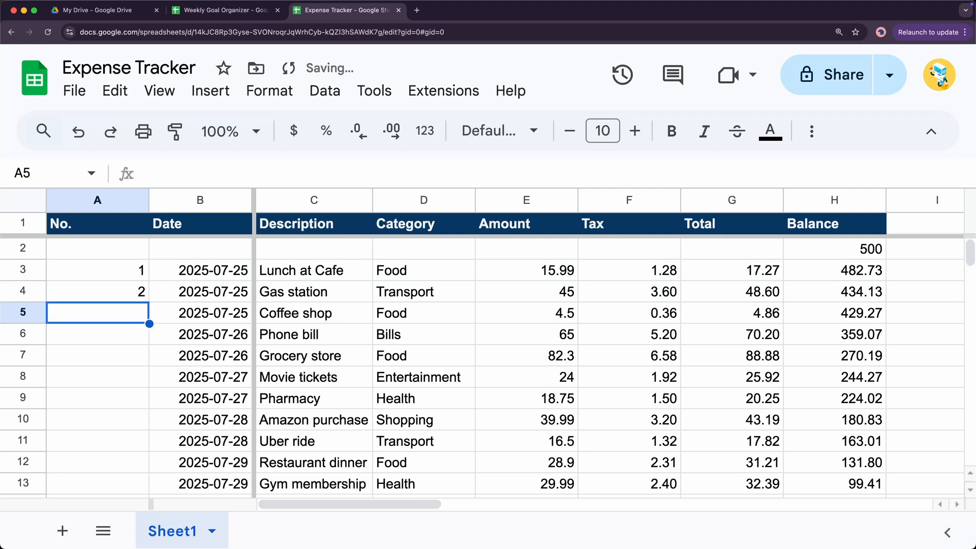
Autofill the number series from A3:A4 down to the Gym membership row and check the filled cells
{"action": "left_click_drag", "start_coordinate": [105, 268], "coordinate": [112, 289]}
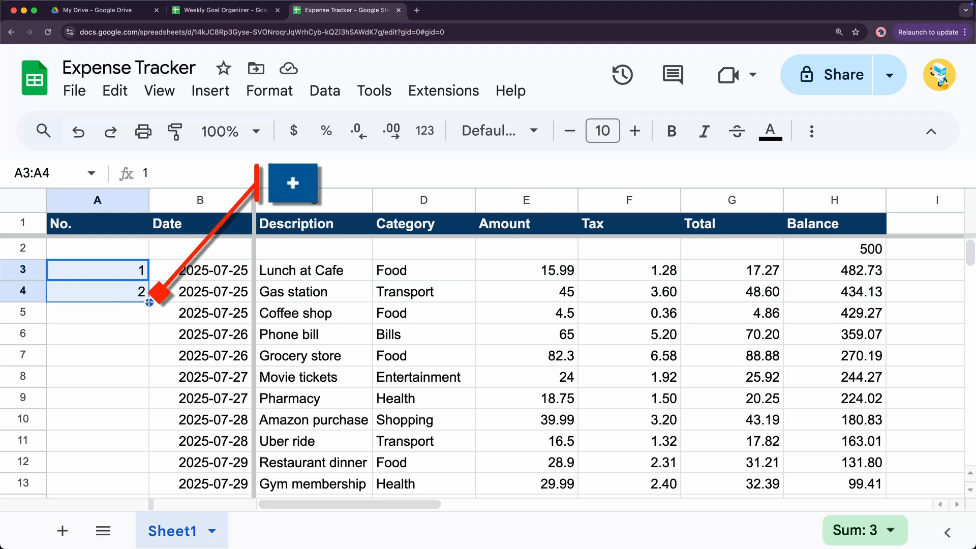
{"action": "double_click", "coordinate": [149, 302]}
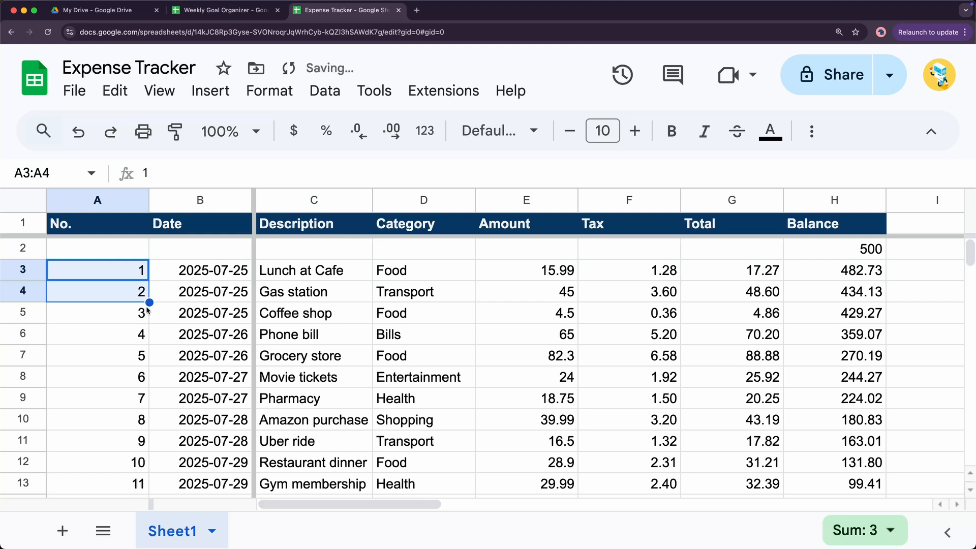
{"action": "left_click_drag", "start_coordinate": [143, 316], "coordinate": [138, 482]}
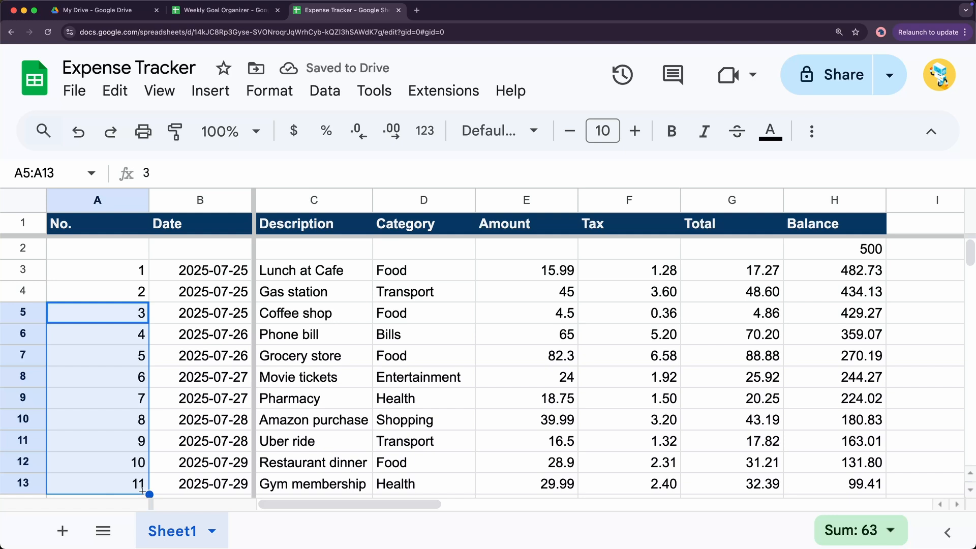
{"action": "left_click", "coordinate": [157, 489]}
{"action": "left_click", "coordinate": [131, 487]}
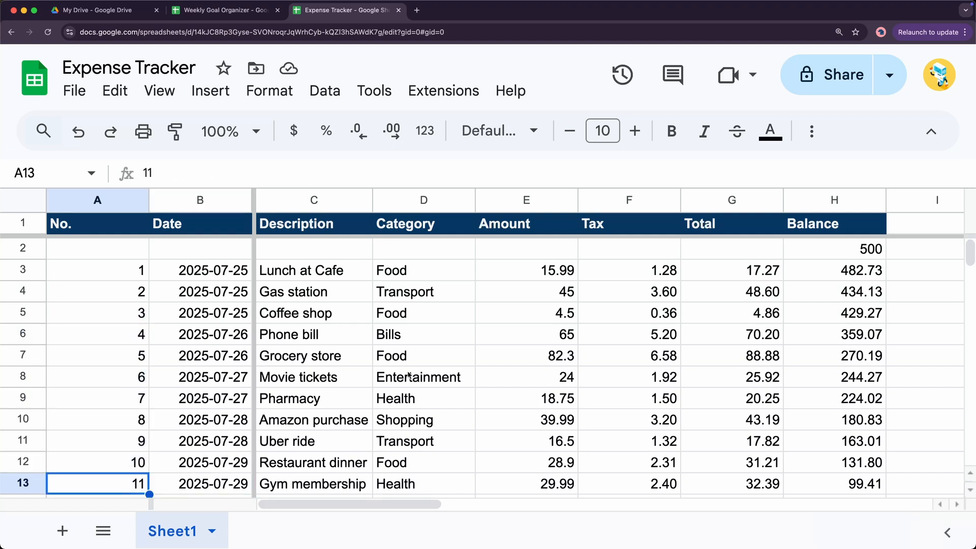
Change the Coffee shop category in D5 to lowercase "food"
{"action": "left_click", "coordinate": [428, 275]}
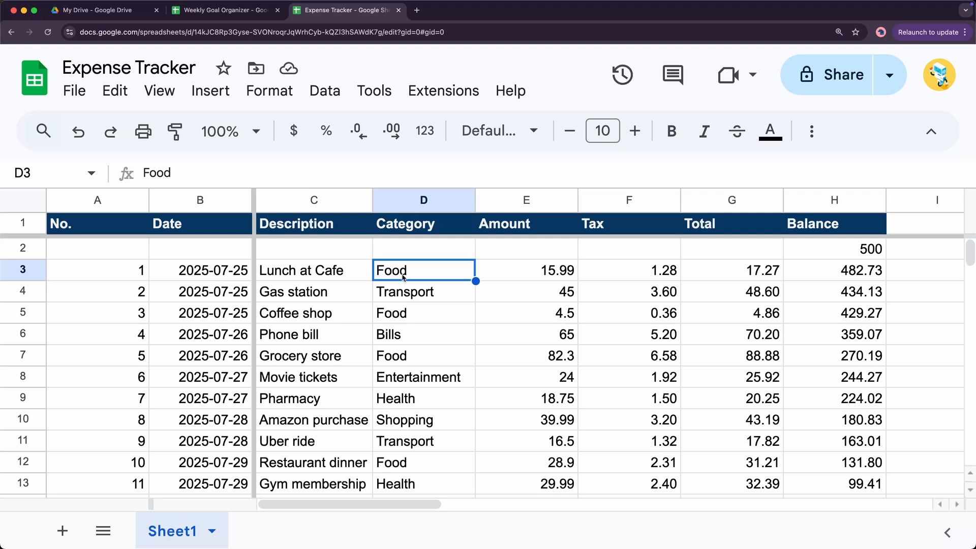
{"action": "left_click", "coordinate": [406, 315]}
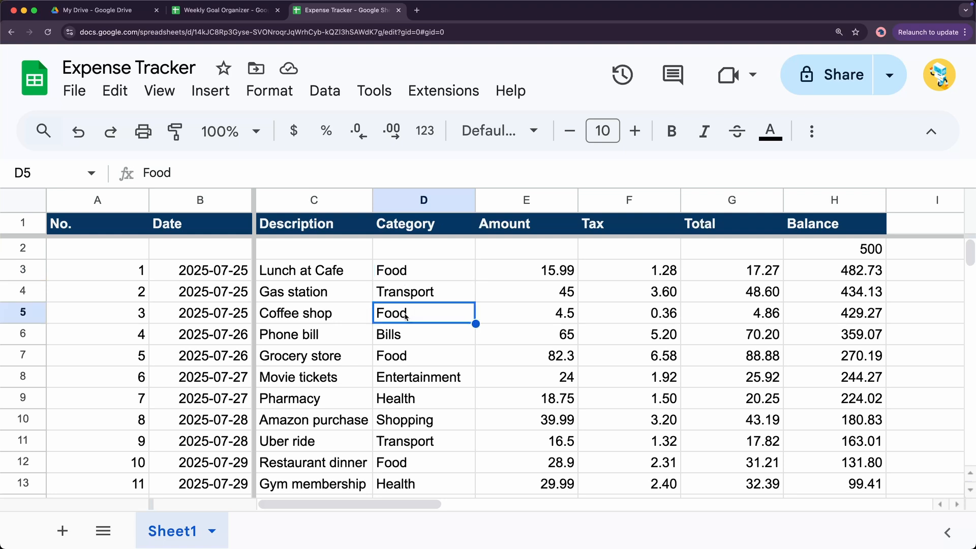
{"action": "type", "text": "food"}
{"action": "key", "text": "Return"}
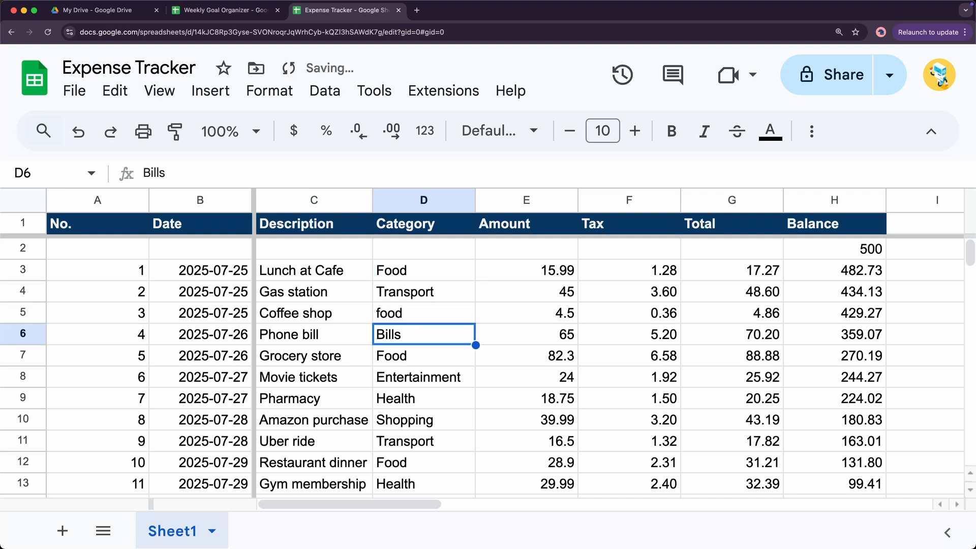
Change the Grocery store category in D7 to "Foods"
{"action": "left_click", "coordinate": [410, 356]}
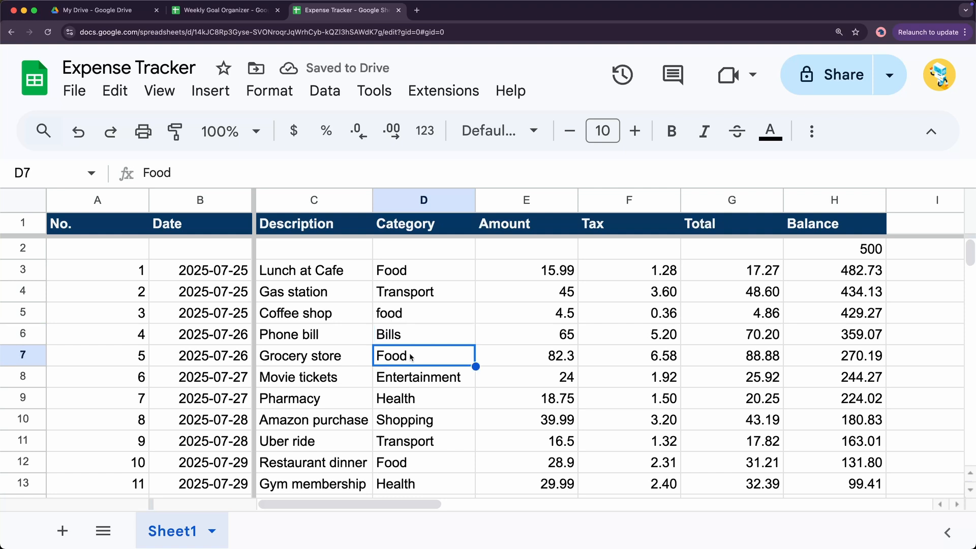
{"action": "type", "text": "Foods"}
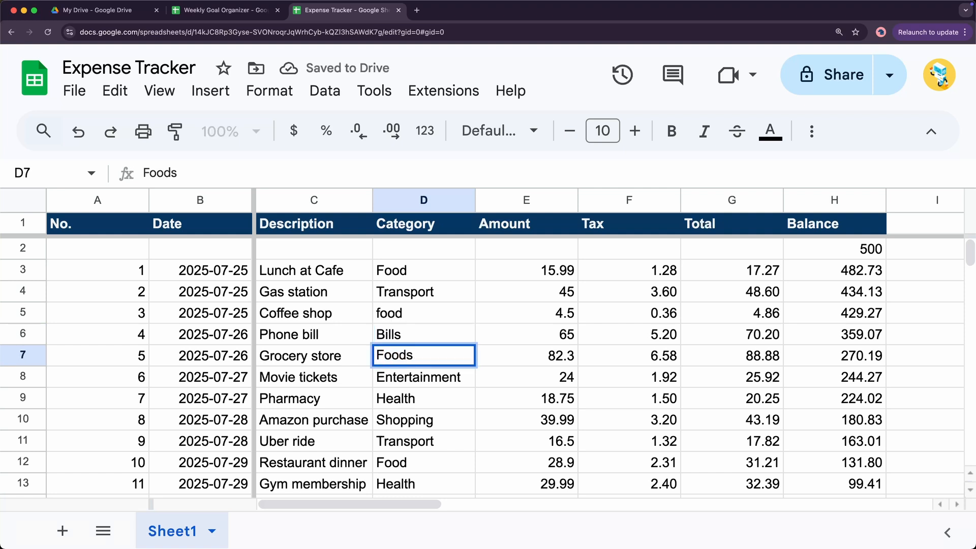
{"action": "key", "text": "Return"}
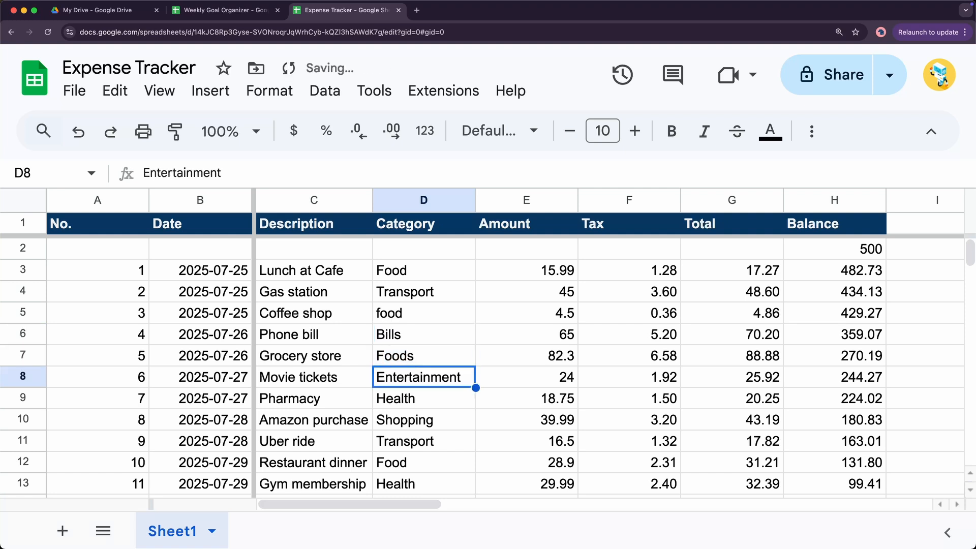
Compare the category spellings in D3, D5 and D7, and undo the last category change
{"action": "left_click", "coordinate": [410, 270]}
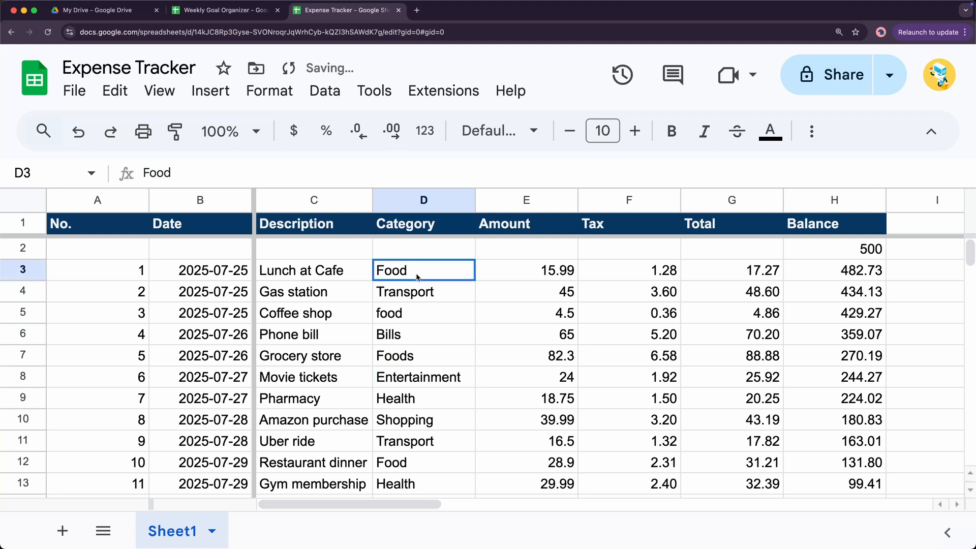
{"action": "left_click", "coordinate": [411, 315], "text": "super"}
{"action": "left_click", "coordinate": [407, 355], "text": "super"}
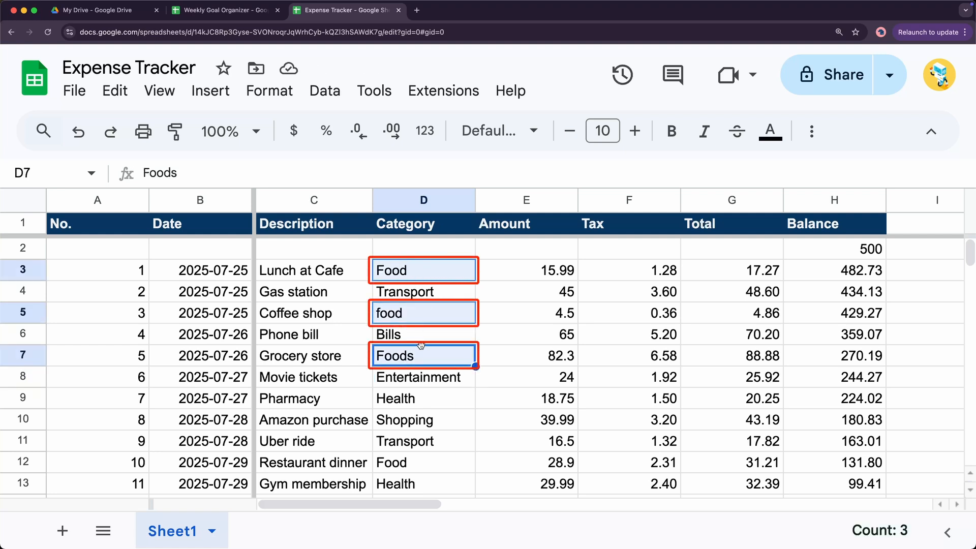
{"action": "left_click", "coordinate": [415, 380]}
{"action": "key", "text": "super+z"}
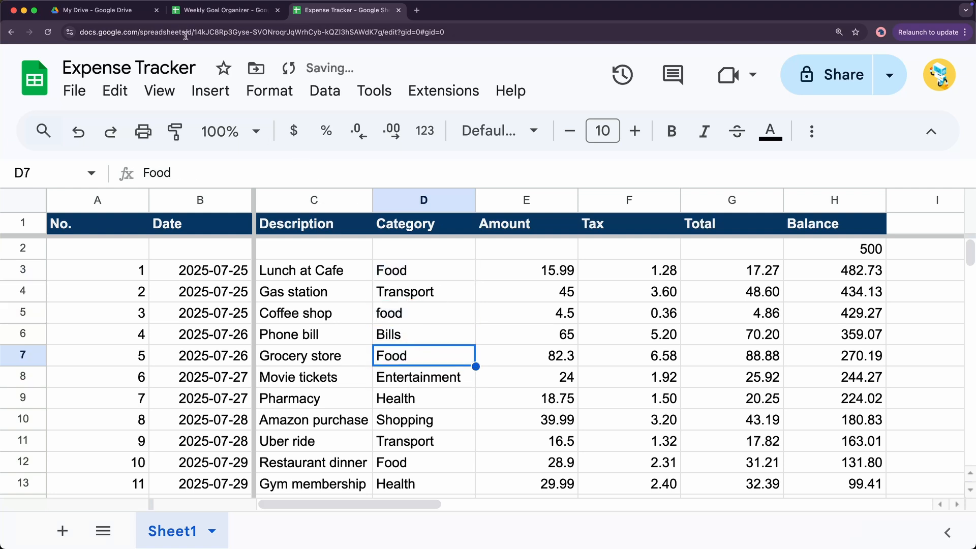
View the Status dropdown in the Weekly Goal Organizer spreadsheet, and return to the Expense Tracker spreadsheet
{"action": "left_click", "coordinate": [225, 14]}
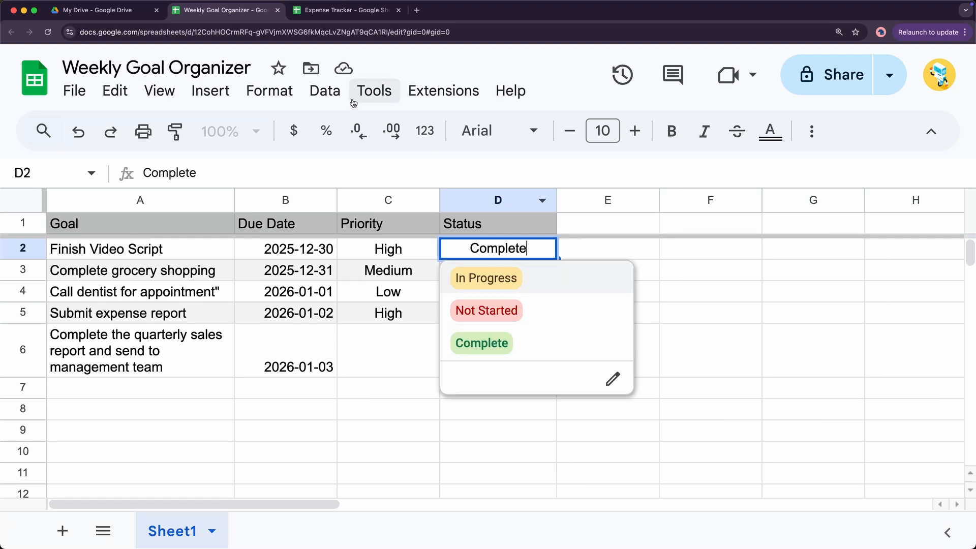
{"action": "left_click", "coordinate": [344, 10]}
Turn the Category cells D3:D13 into dropdowns built from their existing values
{"action": "left_click", "coordinate": [418, 273]}
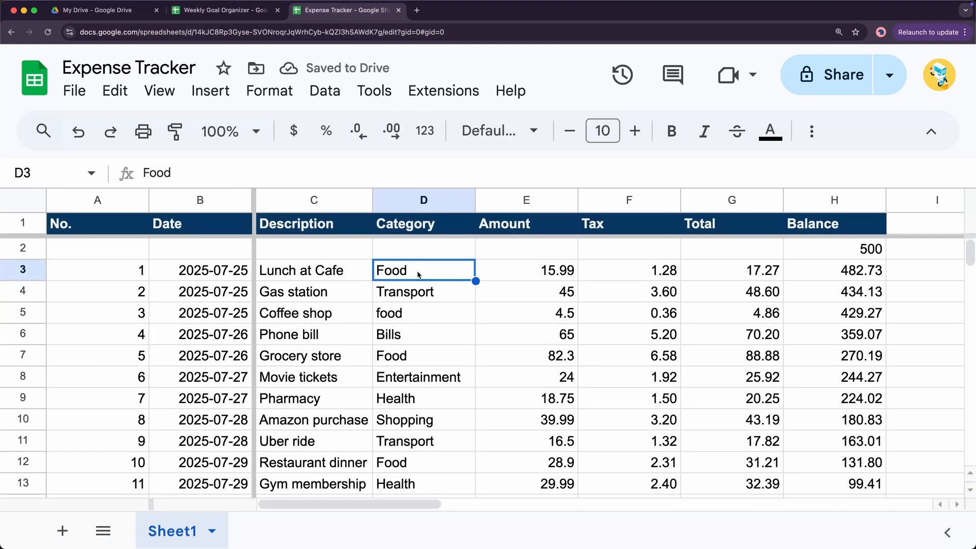
{"action": "key", "text": "super+shift+Down"}
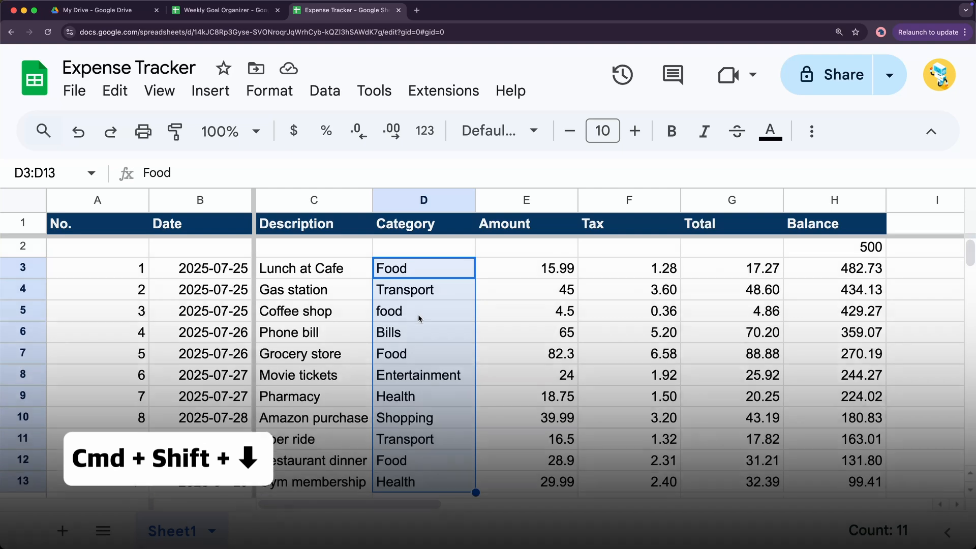
{"action": "right_click", "coordinate": [420, 319]}
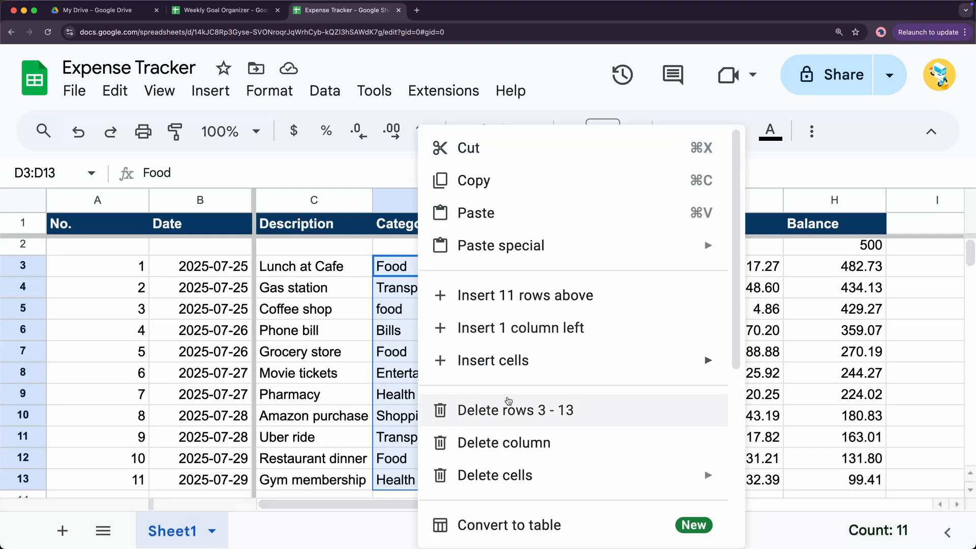
{"action": "scroll", "coordinate": [517, 410], "scroll_direction": "down", "scroll_amount": 5}
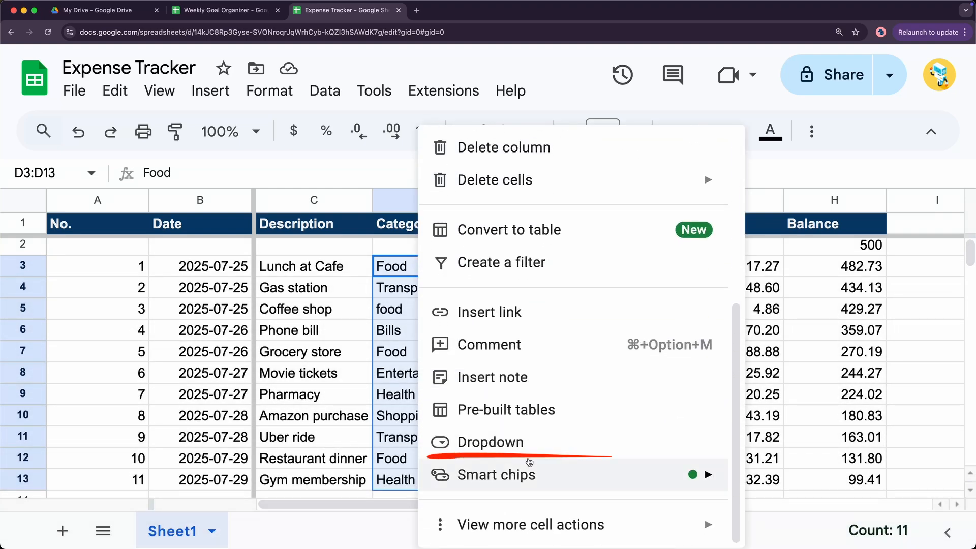
{"action": "left_click", "coordinate": [527, 452]}
Remove the duplicate lowercase "food" option from the Category dropdown rule and save the rule
{"action": "scroll", "coordinate": [744, 390], "scroll_direction": "down", "scroll_amount": 2}
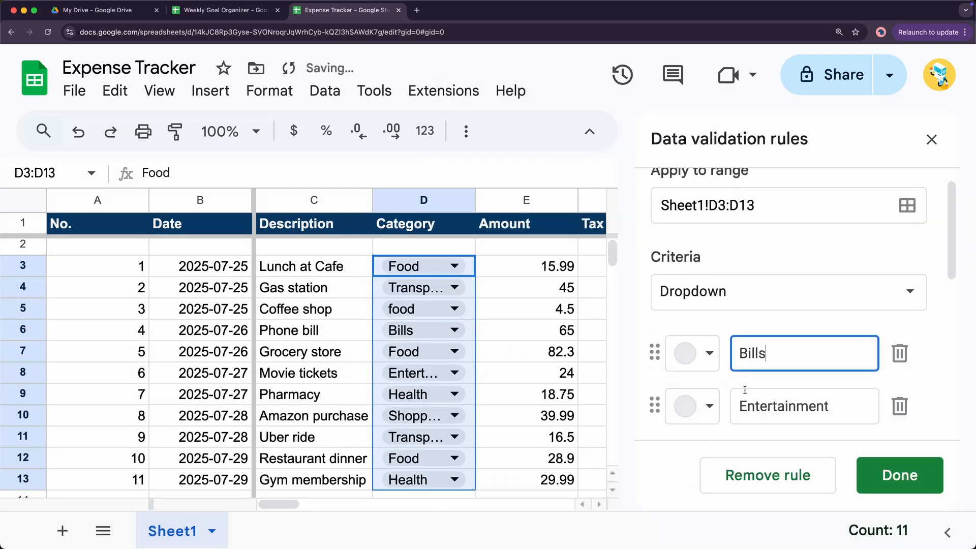
{"action": "scroll", "coordinate": [744, 389], "scroll_direction": "down", "scroll_amount": 5}
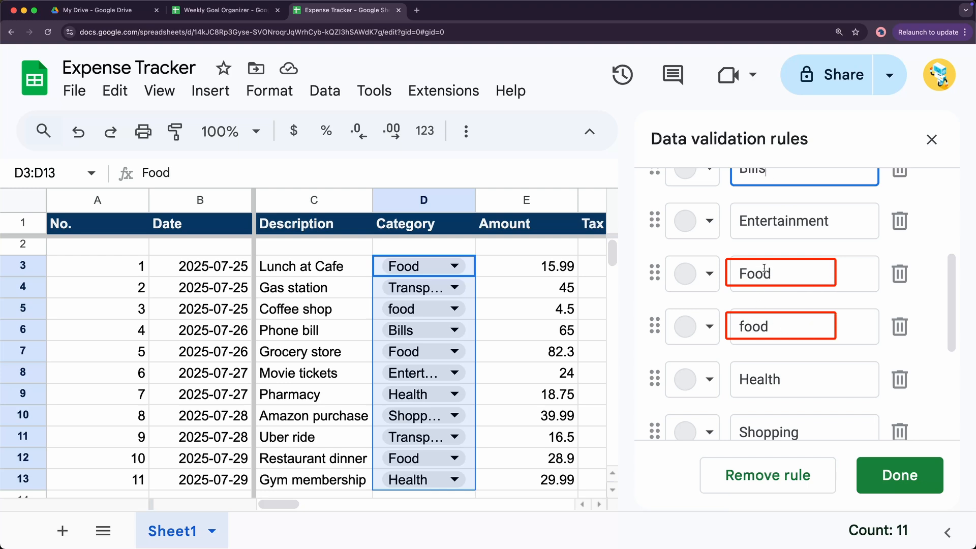
{"action": "left_click", "coordinate": [899, 326]}
{"action": "left_click", "coordinate": [905, 483]}
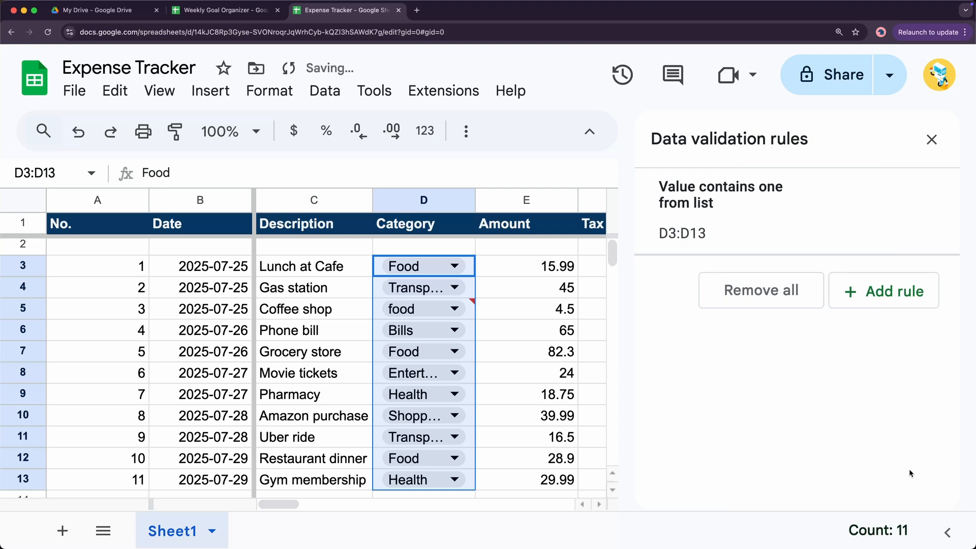
Set the Category of the Coffee shop entry in D5 to the valid "Food" dropdown option
{"action": "left_click", "coordinate": [455, 309]}
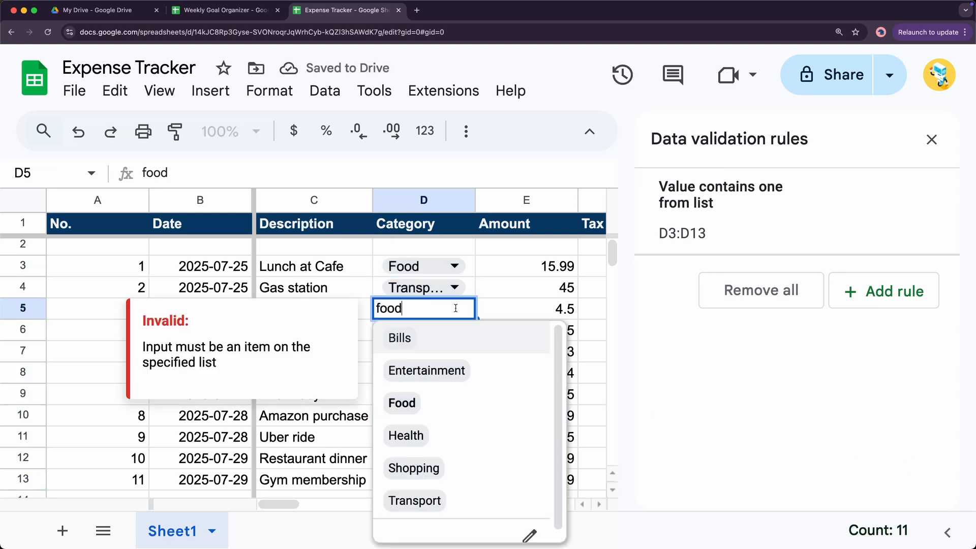
{"action": "left_click", "coordinate": [405, 402]}
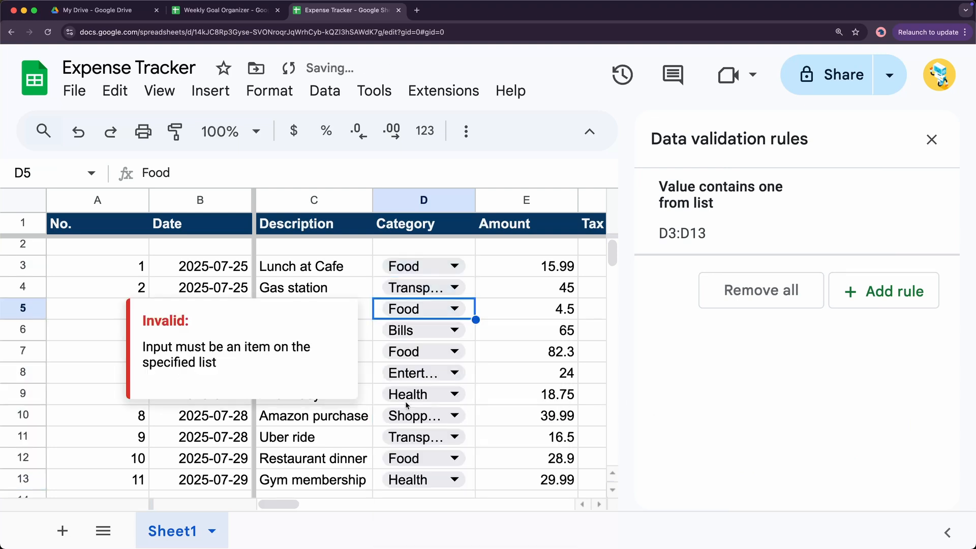
{"action": "left_click", "coordinate": [509, 350]}
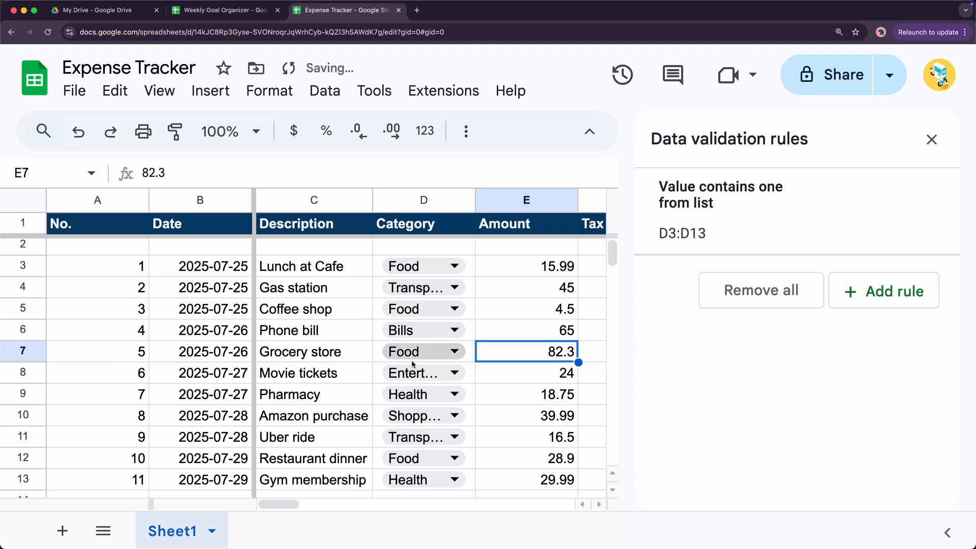
Fit the Category column width to its contents, close the data validation rules, and view the dropdown options in D3
{"action": "scroll", "coordinate": [414, 391], "scroll_direction": "down", "scroll_amount": 1}
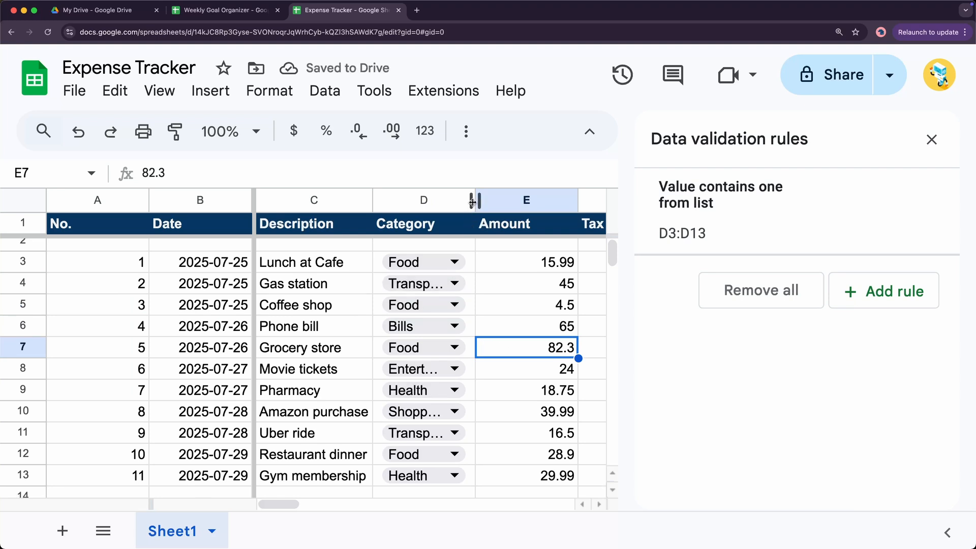
{"action": "double_click", "coordinate": [475, 200]}
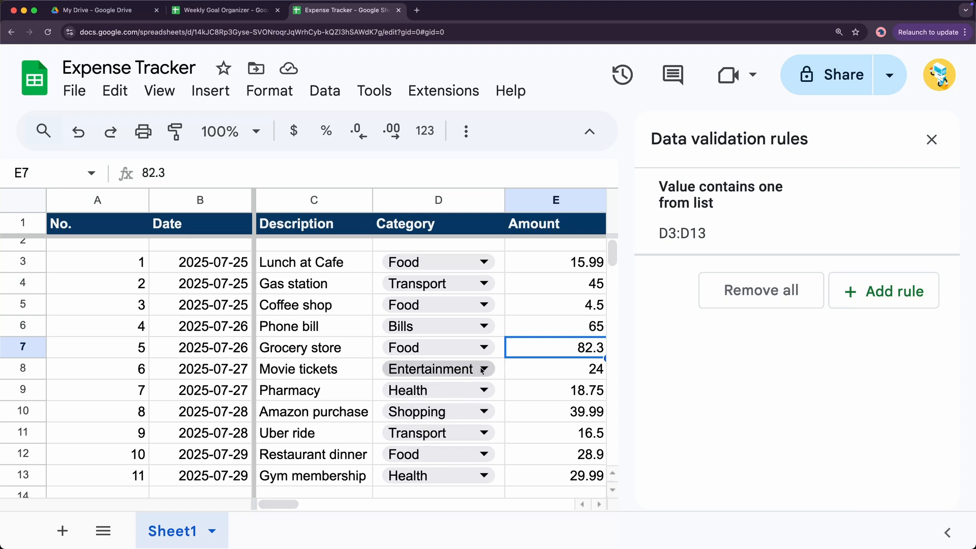
{"action": "left_click", "coordinate": [931, 140]}
{"action": "left_click", "coordinate": [458, 262]}
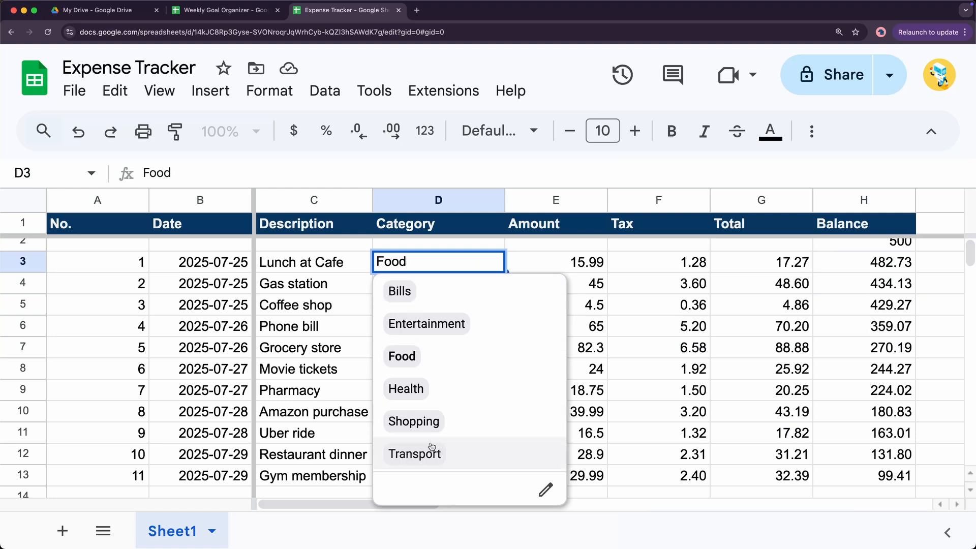
{"action": "left_click", "coordinate": [625, 366]}
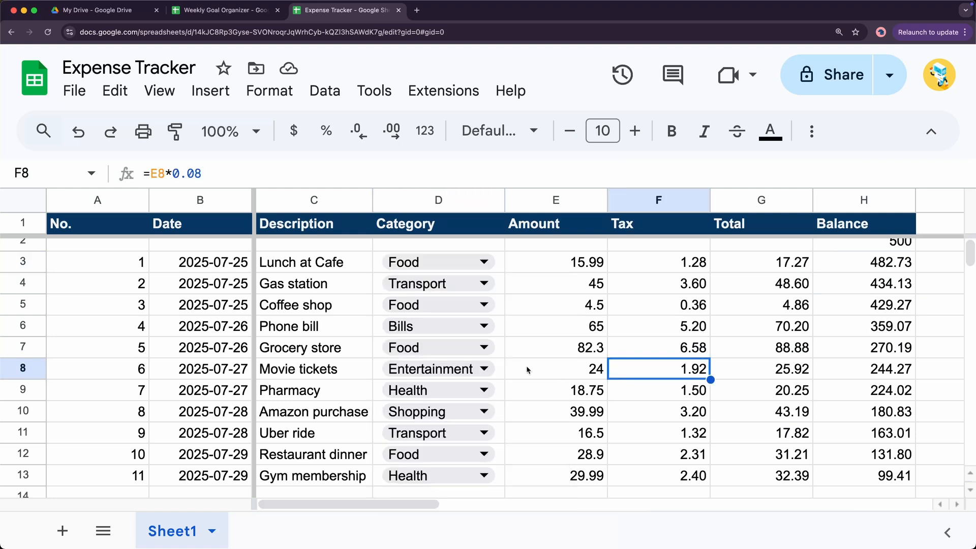
Examine the formulas behind the Tax, Total and Balance values in row 7
{"action": "left_click", "coordinate": [110, 227]}
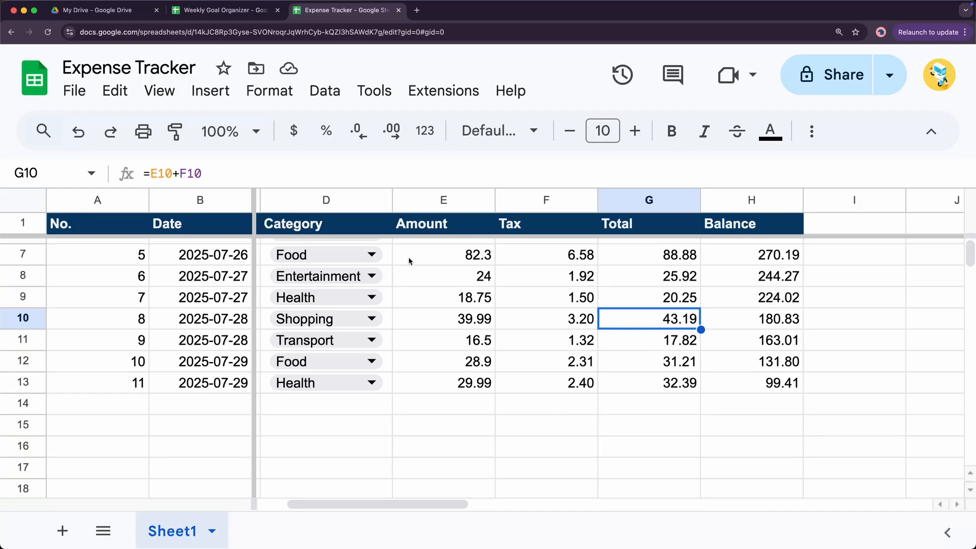
{"action": "left_click", "coordinate": [541, 259]}
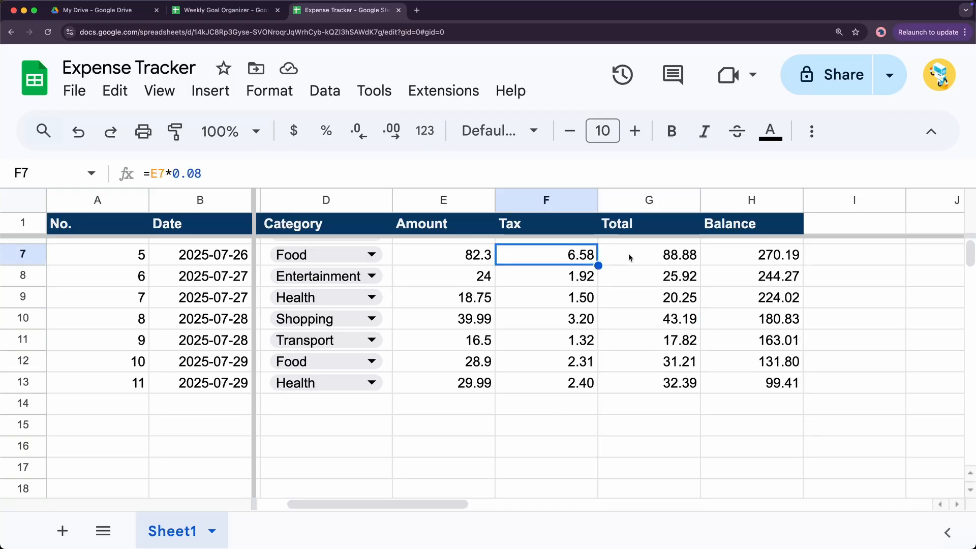
{"action": "left_click", "coordinate": [666, 263]}
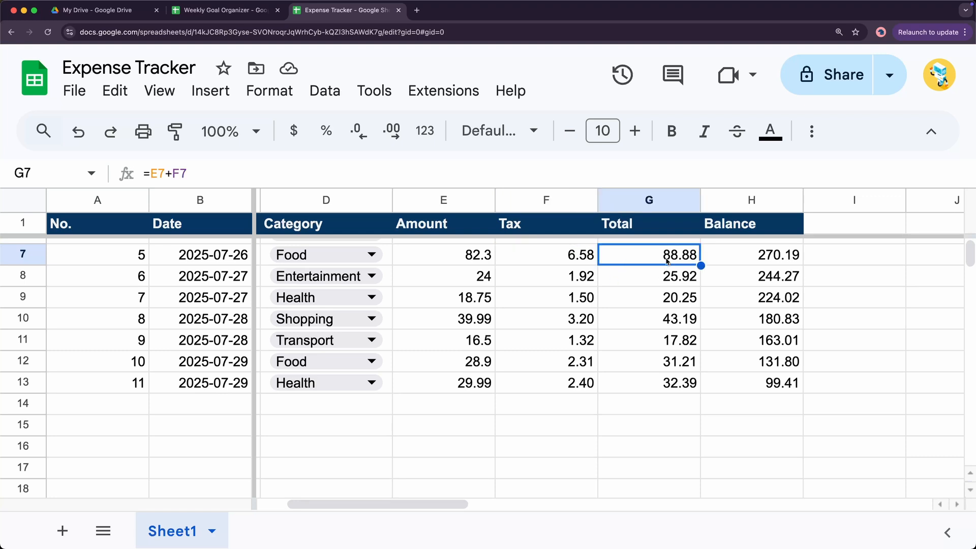
{"action": "left_click", "coordinate": [763, 255]}
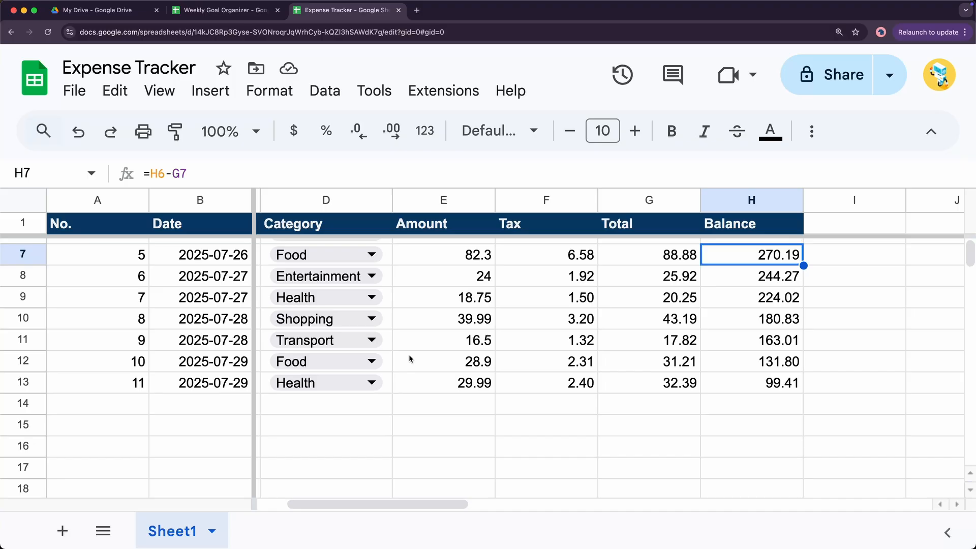
{"action": "scroll", "coordinate": [453, 355], "scroll_direction": "up", "scroll_amount": 3}
{"action": "scroll", "coordinate": [453, 356], "scroll_direction": "down", "scroll_amount": 3}
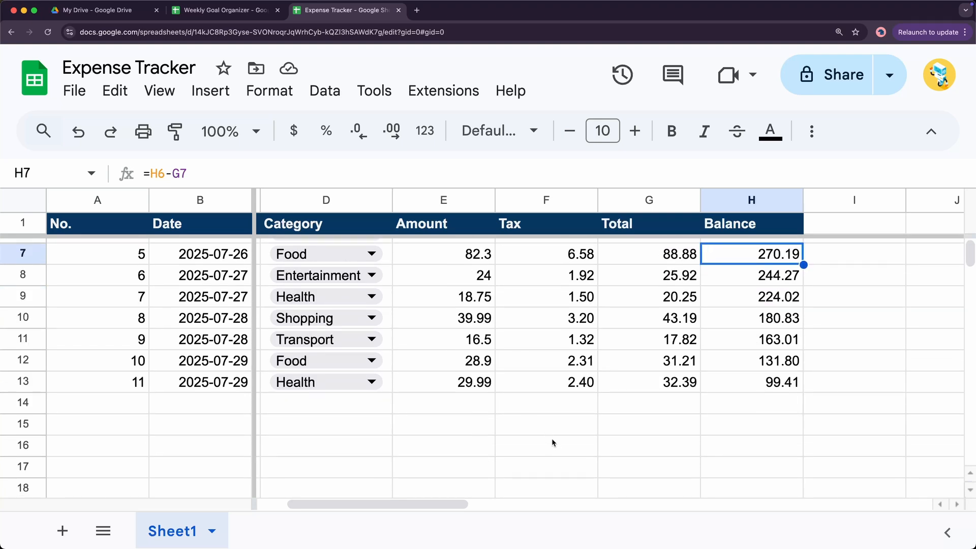
Enter the label "Total Spent" in cell F16 below the expense entries
{"action": "left_click", "coordinate": [551, 457]}
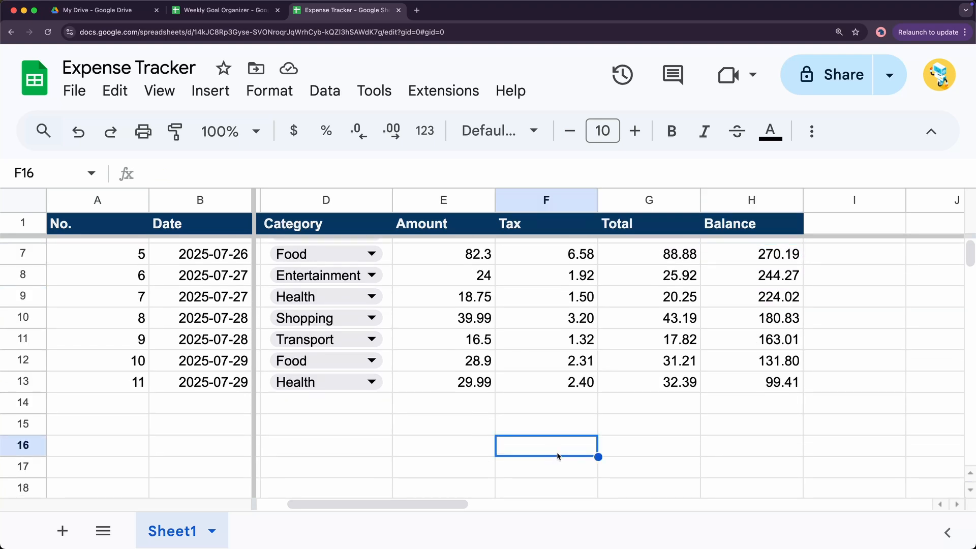
{"action": "type", "text": "Total Spent"}
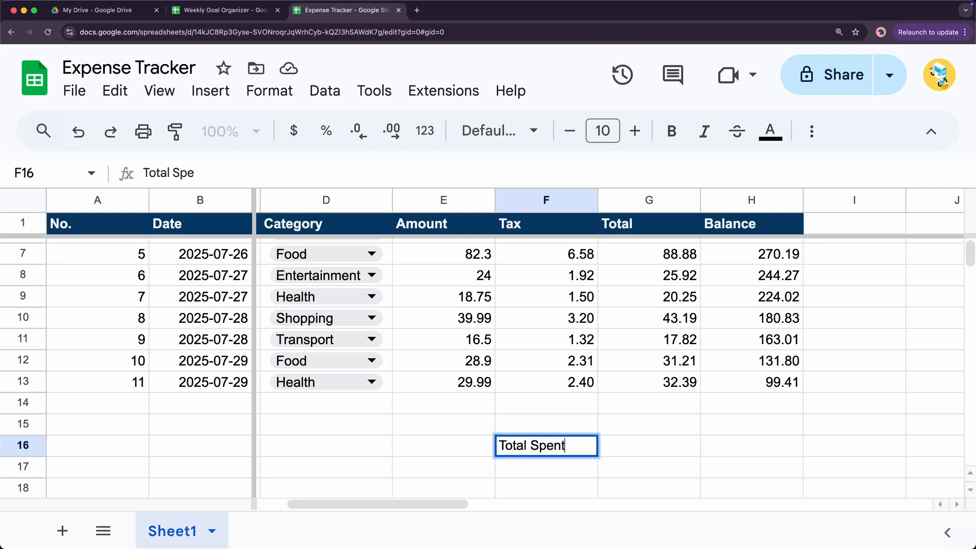
{"action": "key", "text": "Tab"}
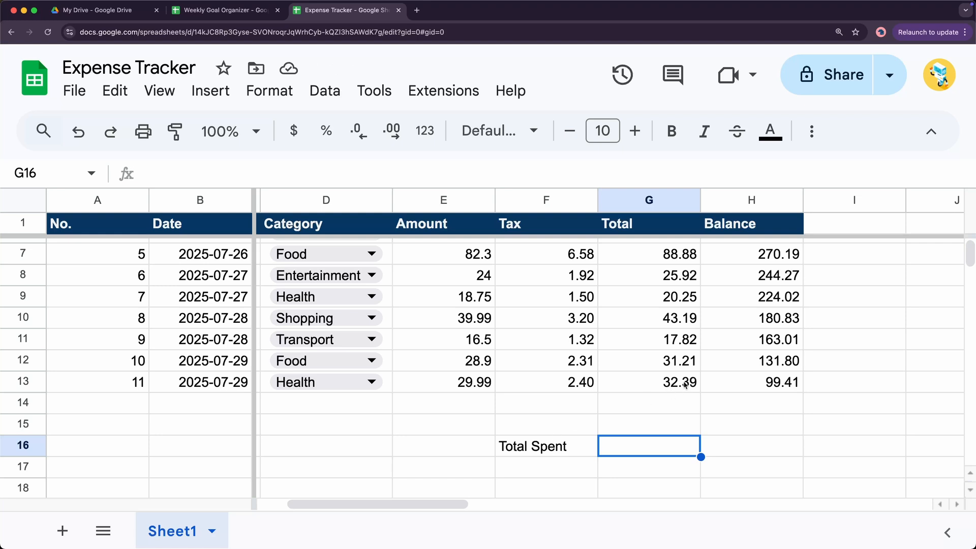
Add up the last three Total values in G16 with the formula =G13+G12+G11
{"action": "type", "text": "="}
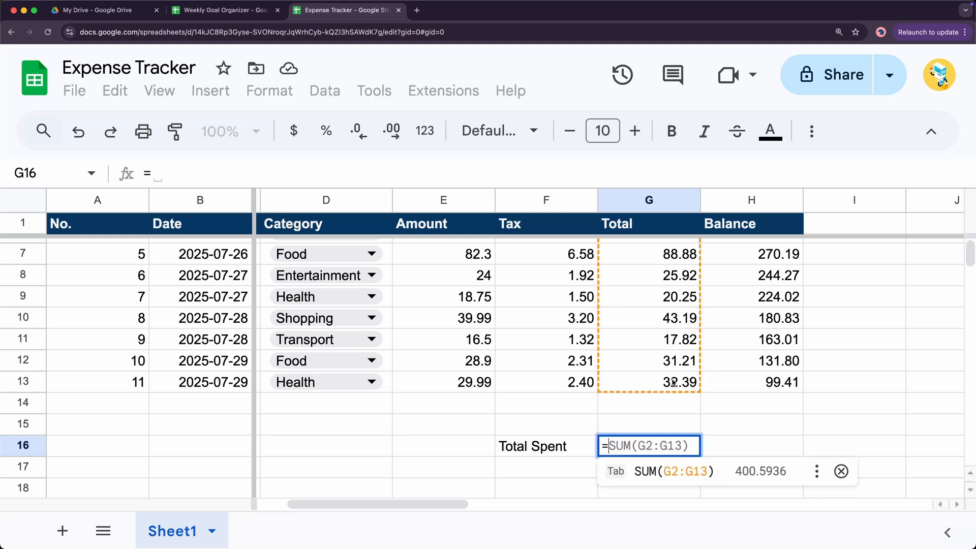
{"action": "left_click", "coordinate": [673, 384]}
{"action": "type", "text": "+"}
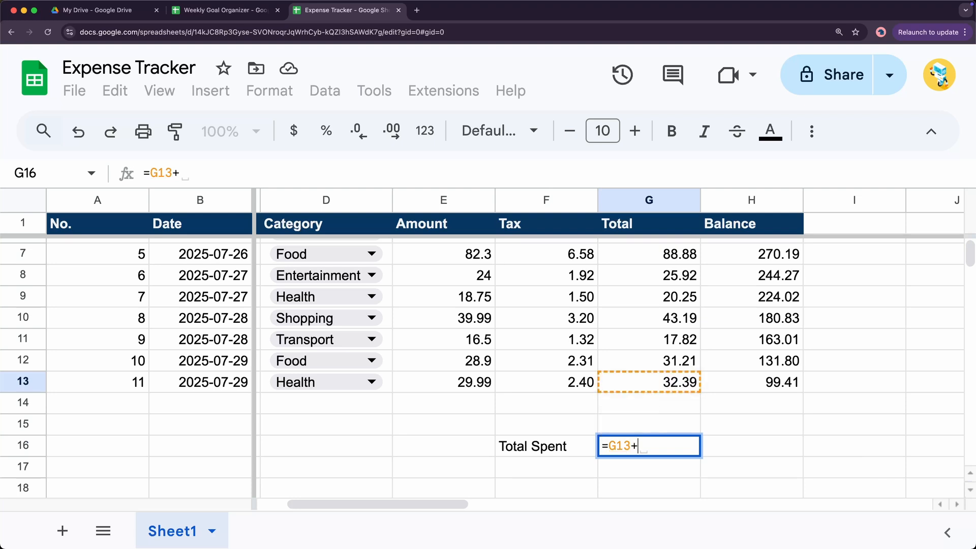
{"action": "left_click", "coordinate": [677, 362]}
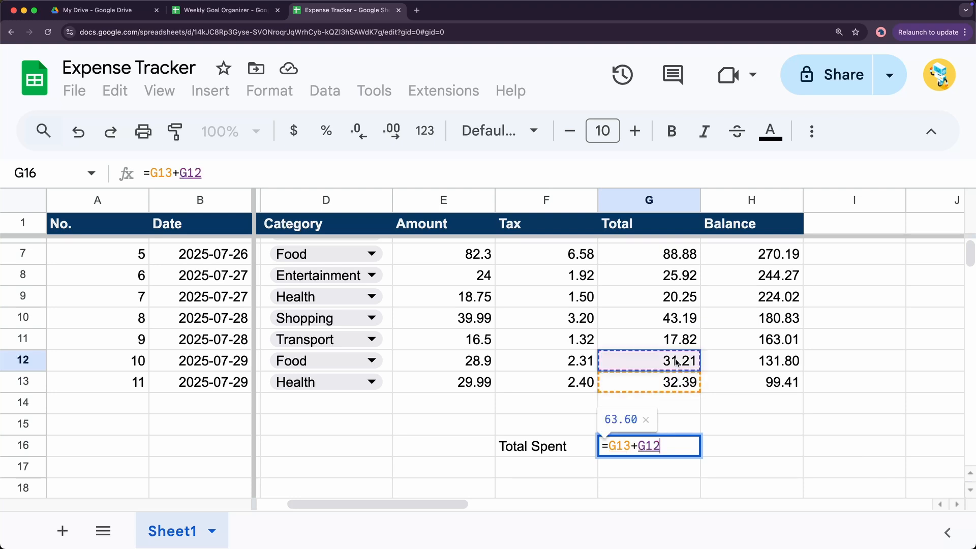
{"action": "type", "text": "+"}
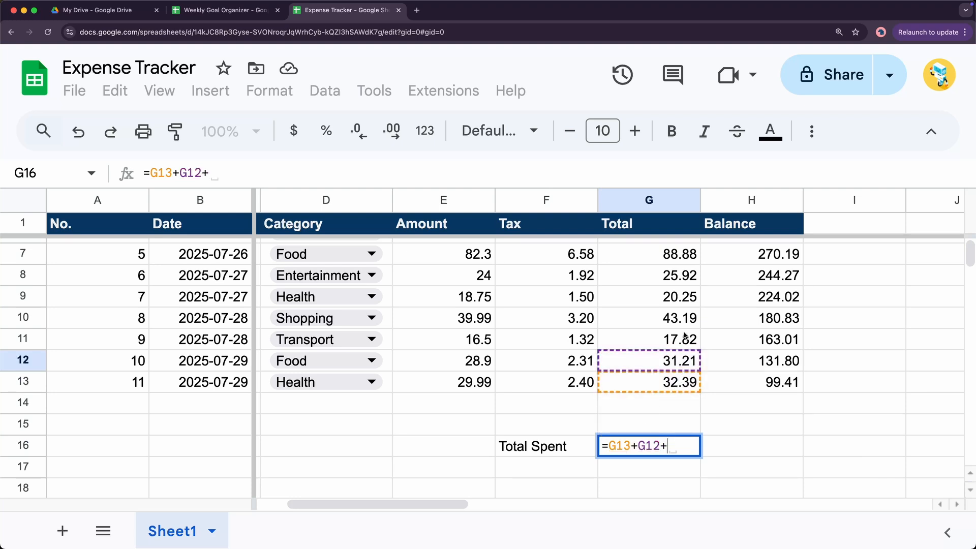
{"action": "left_click", "coordinate": [684, 340]}
{"action": "type", "text": "+"}
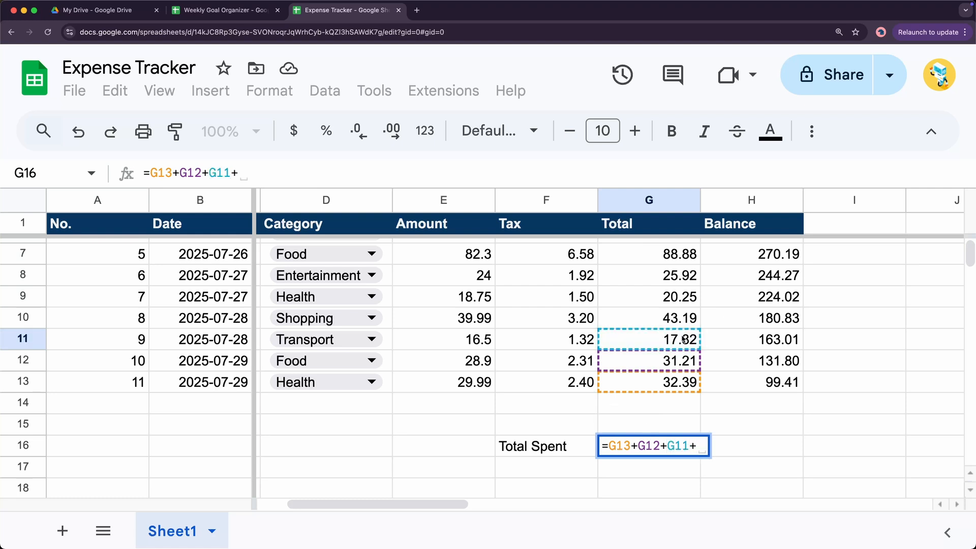
{"action": "key", "text": "BackSpace"}
{"action": "key", "text": "Return"}
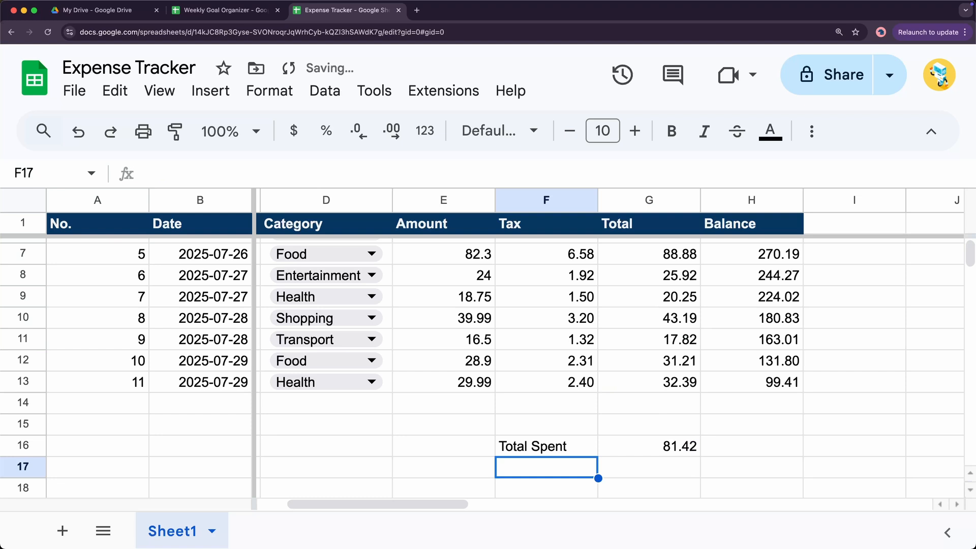
Replace the Total Spent formula in G16 with =SUM(G3:G13) to add up the whole Total column
{"action": "scroll", "coordinate": [656, 450], "scroll_direction": "up", "scroll_amount": 3}
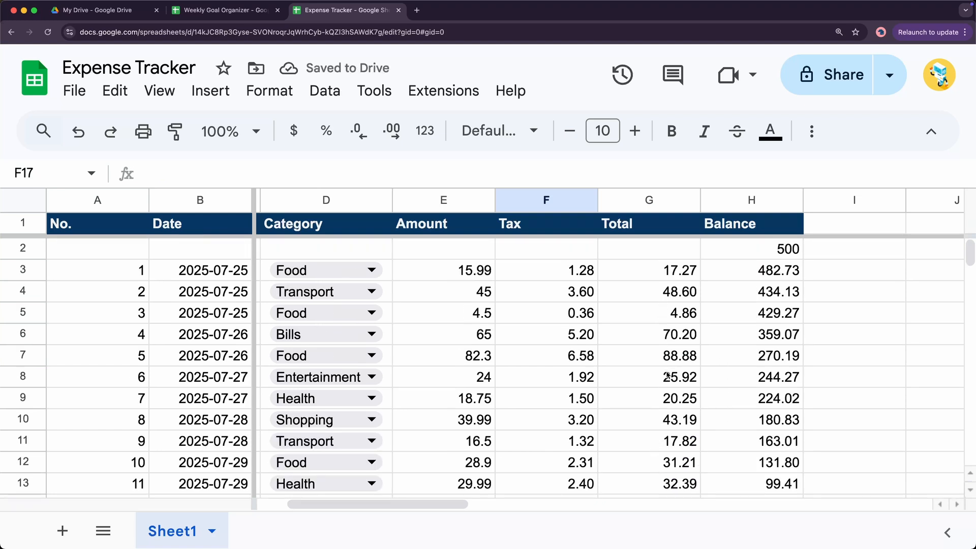
{"action": "scroll", "coordinate": [670, 397], "scroll_direction": "down", "scroll_amount": 4}
{"action": "left_click", "coordinate": [672, 397]}
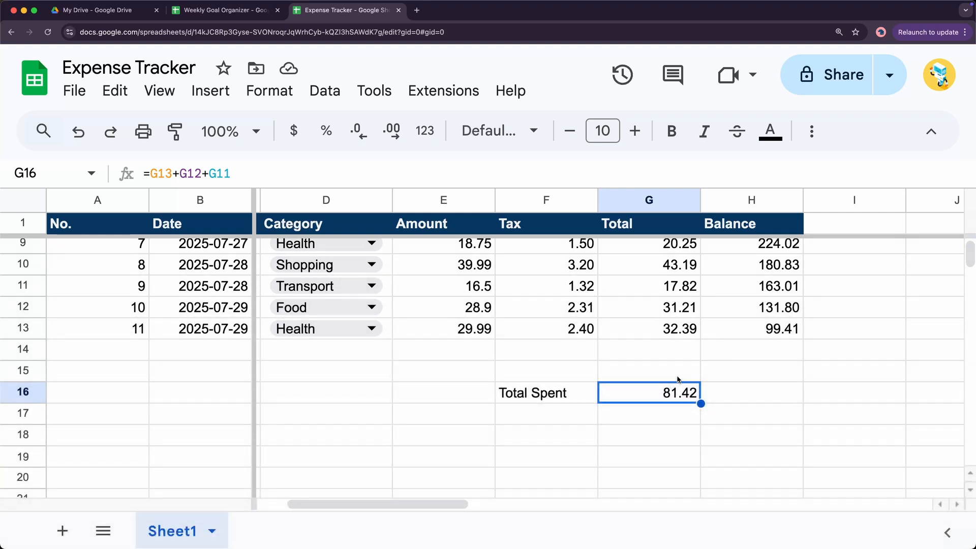
{"action": "type", "text": "="}
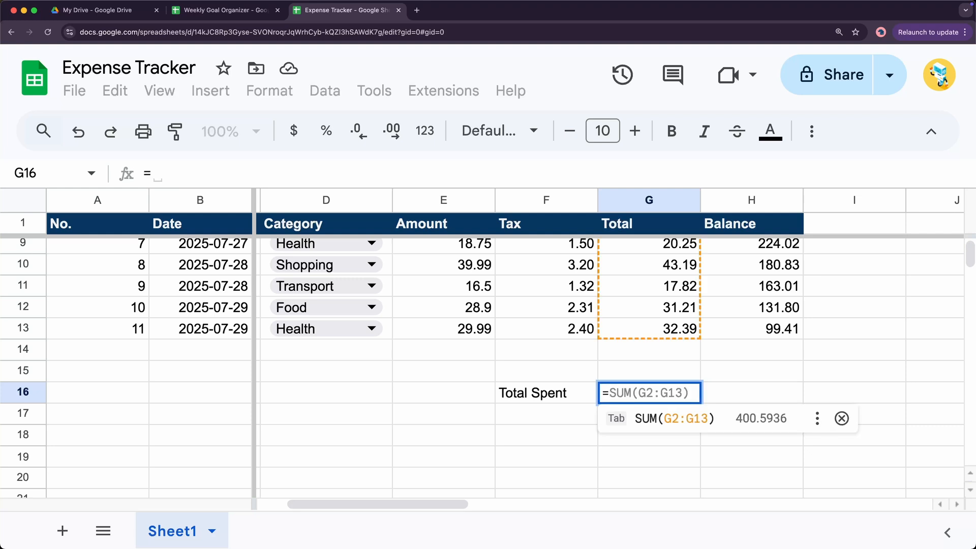
{"action": "type", "text": "SUM"}
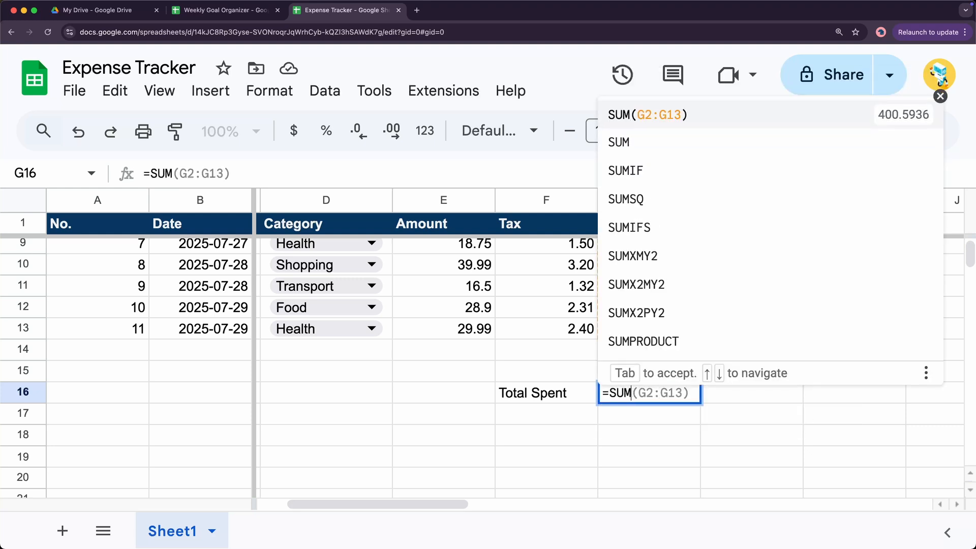
{"action": "type", "text": "("}
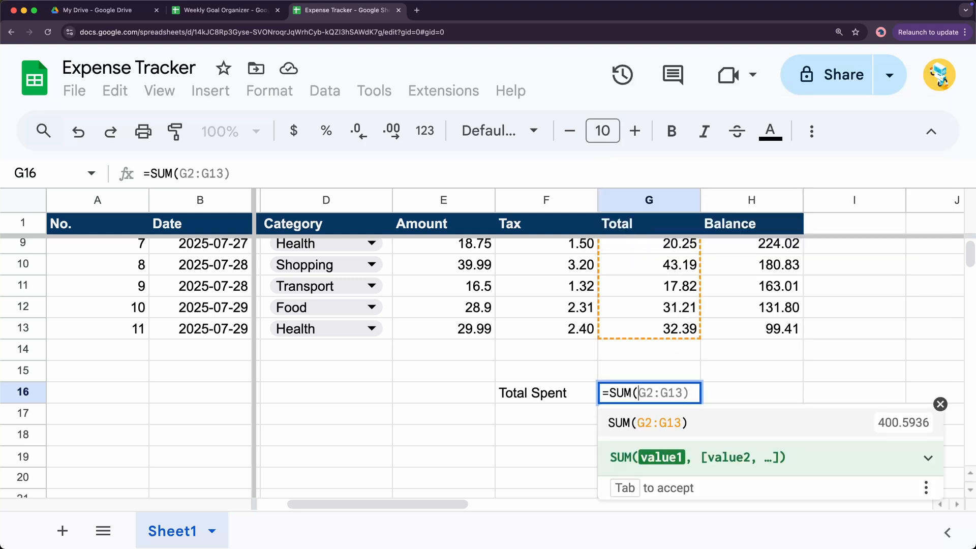
{"action": "scroll", "coordinate": [657, 313], "scroll_direction": "up", "scroll_amount": 3}
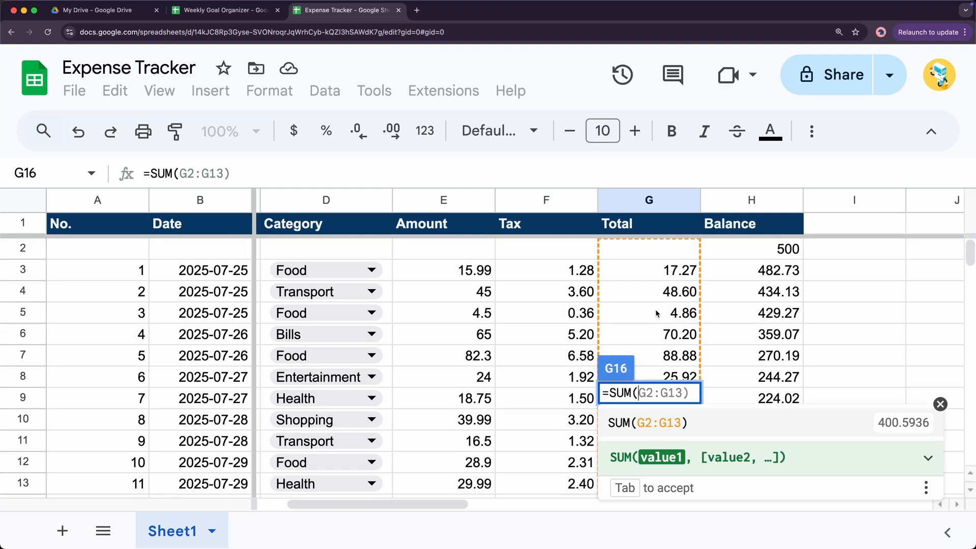
{"action": "scroll", "coordinate": [658, 313], "scroll_direction": "down", "scroll_amount": 1}
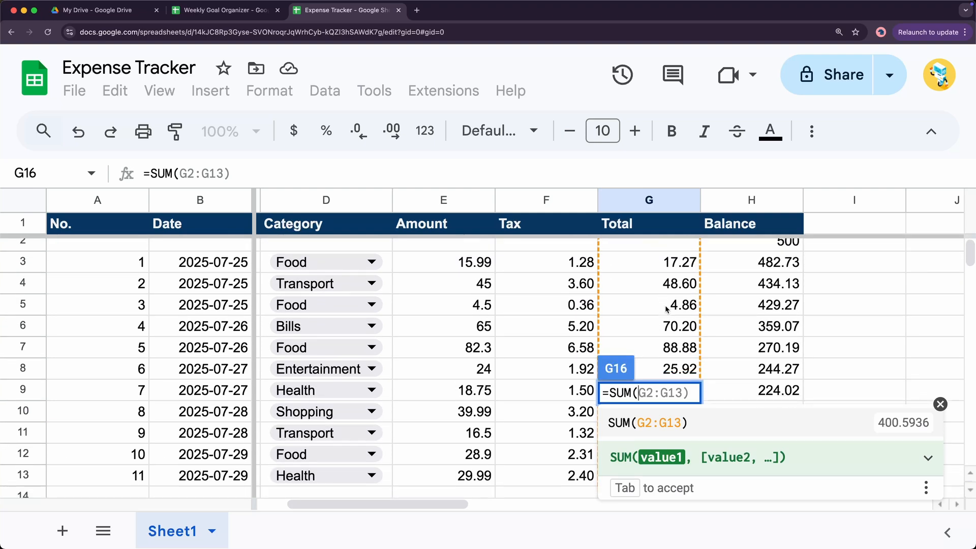
{"action": "scroll", "coordinate": [667, 309], "scroll_direction": "up", "scroll_amount": 1}
{"action": "scroll", "coordinate": [668, 309], "scroll_direction": "down", "scroll_amount": 3}
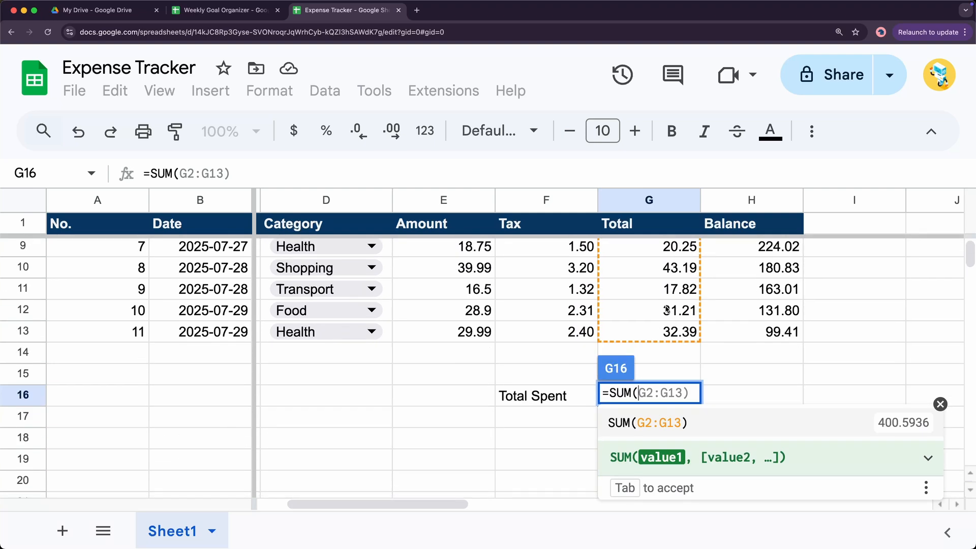
{"action": "scroll", "coordinate": [667, 308], "scroll_direction": "up", "scroll_amount": 3}
{"action": "left_click", "coordinate": [676, 271]}
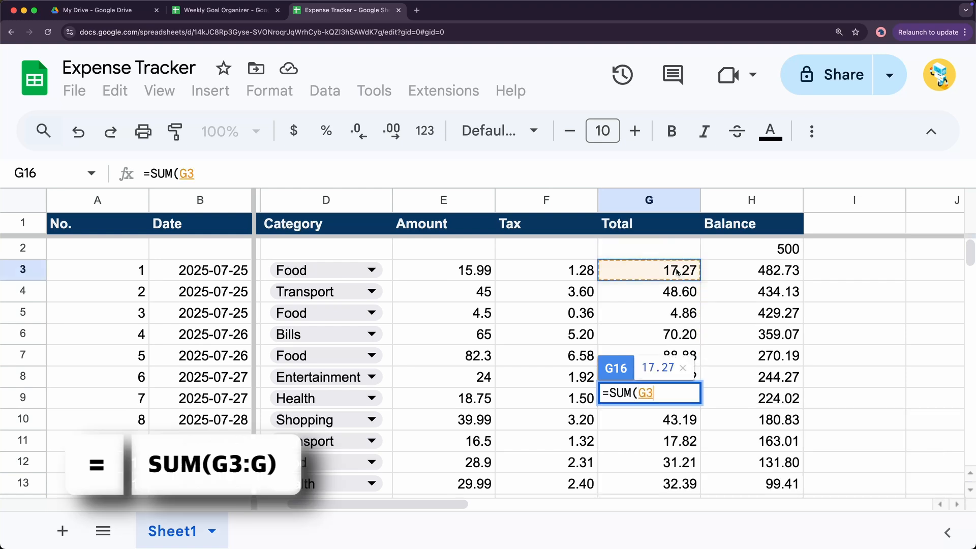
{"action": "left_click_drag", "start_coordinate": [678, 272], "coordinate": [692, 366]}
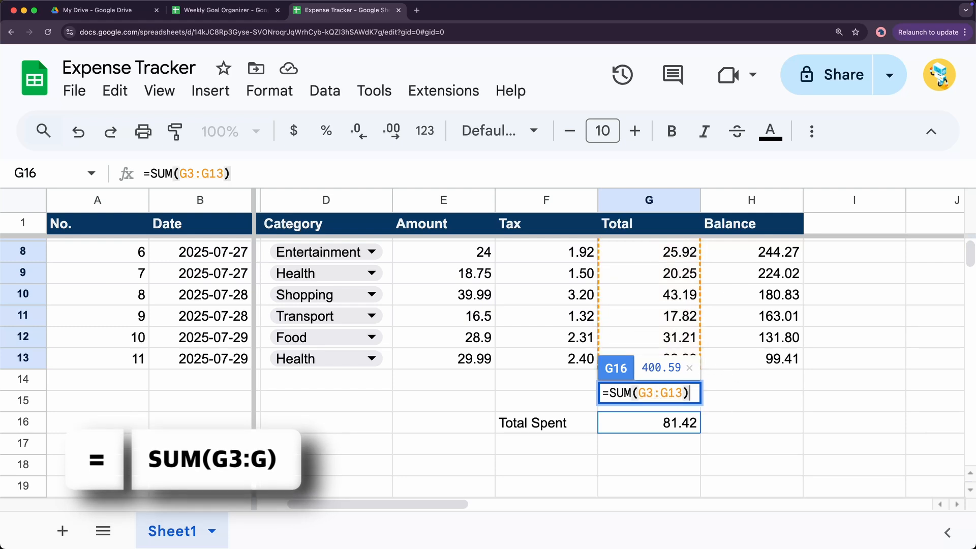
{"action": "key", "text": "Return"}
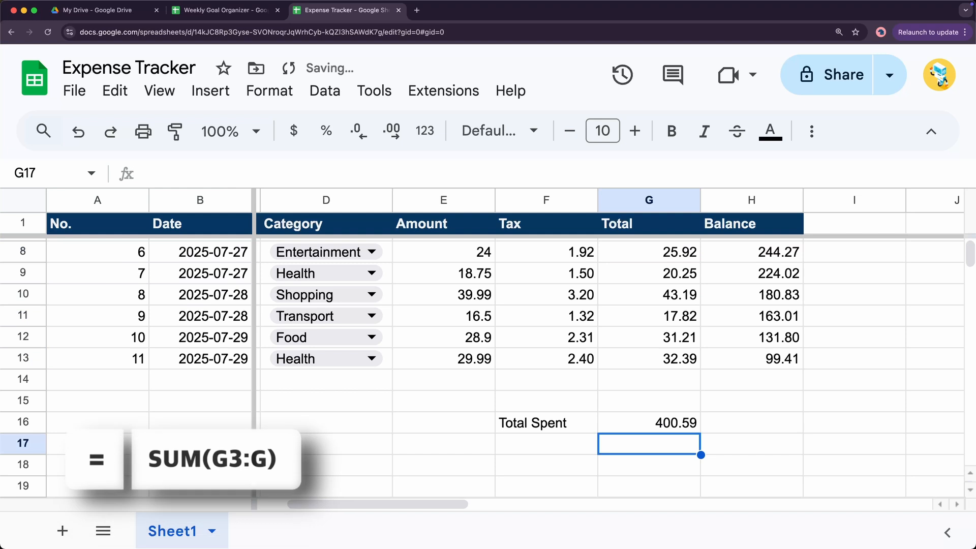
Examine the start and end cells of the range in the G16 Total Spent formula
{"action": "left_click", "coordinate": [677, 427]}
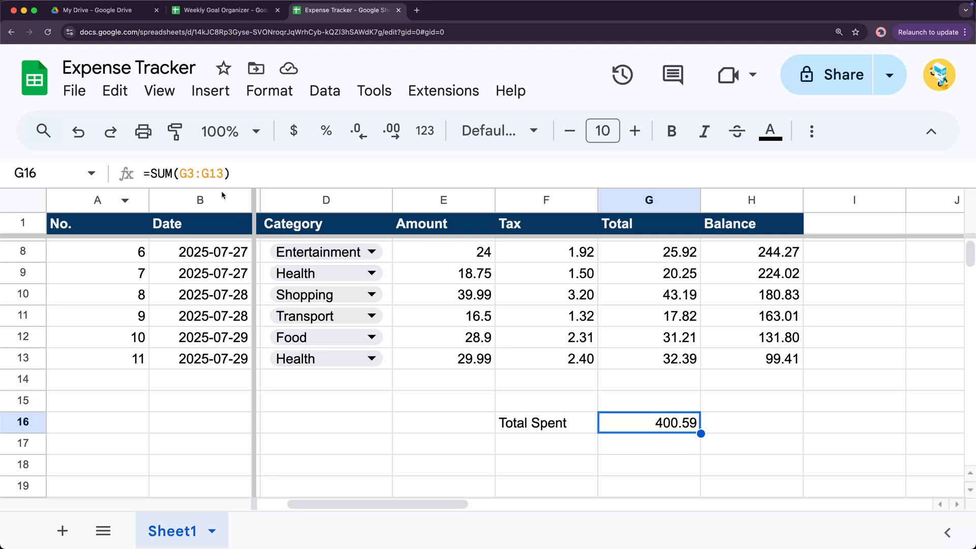
{"action": "left_click", "coordinate": [206, 176]}
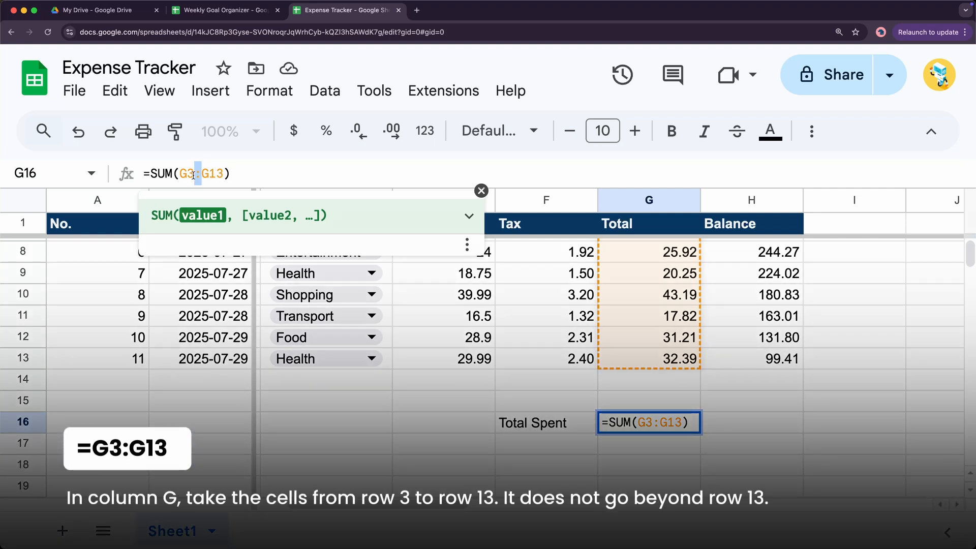
{"action": "left_click_drag", "start_coordinate": [195, 174], "coordinate": [223, 174]}
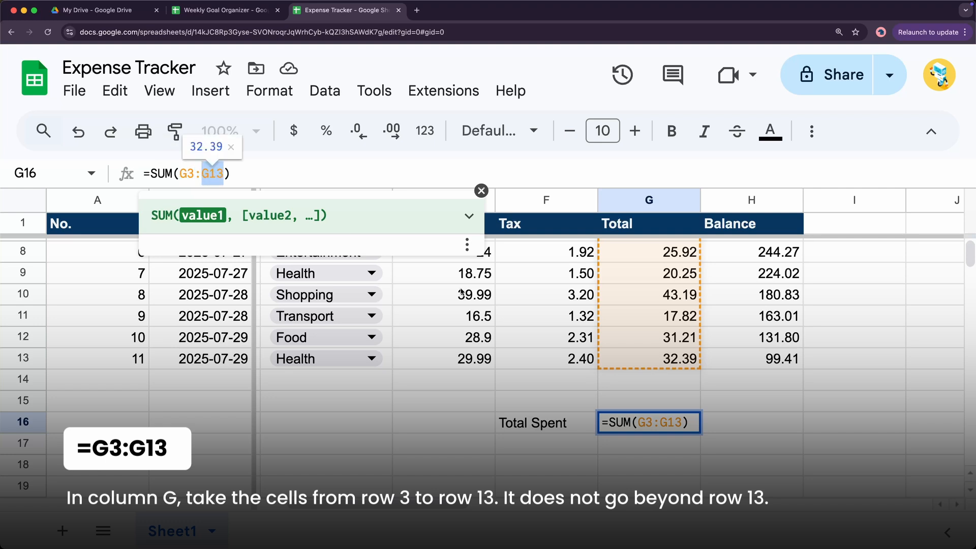
{"action": "key", "text": "Escape"}
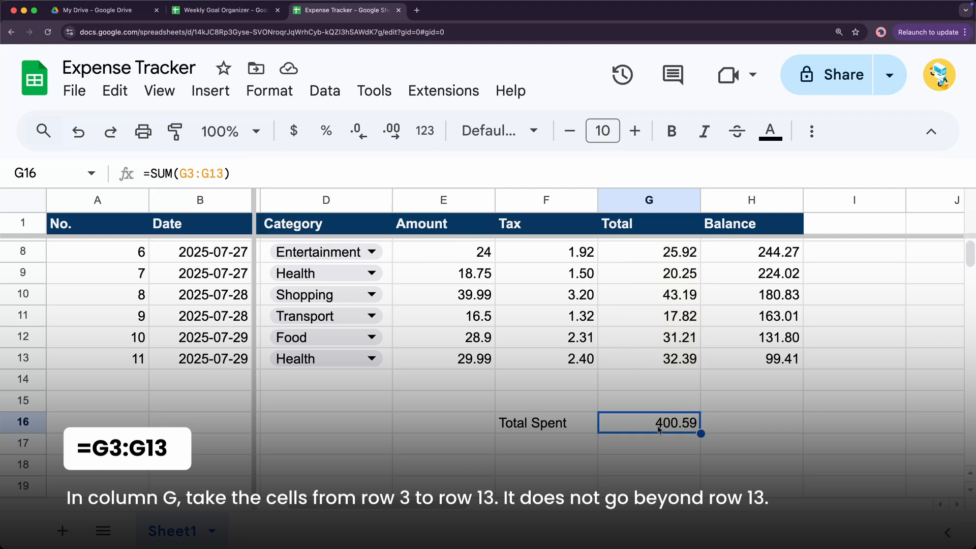
Copy the Total Spent formula from G16 into the two cells below it, G17 and G18
{"action": "key", "text": "super+c"}
{"action": "left_click", "coordinate": [661, 445]}
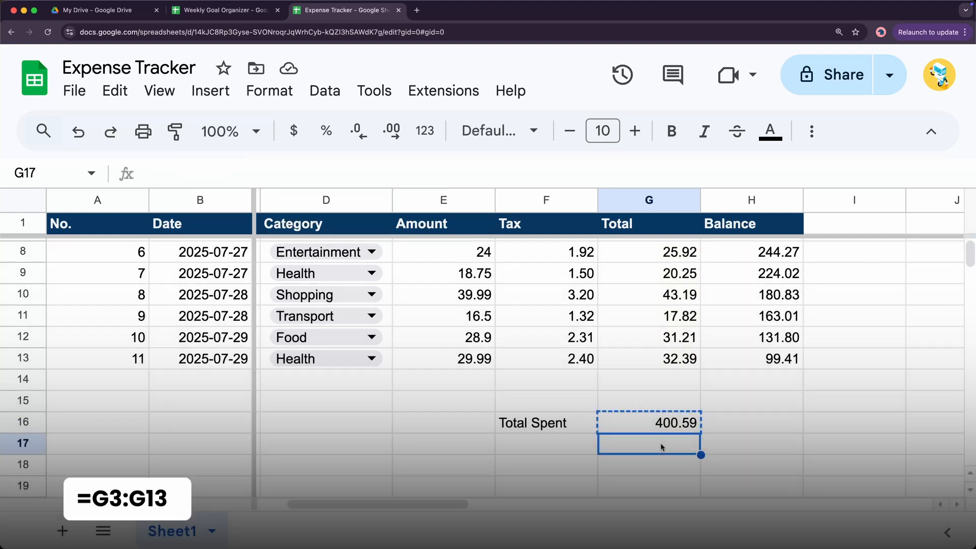
{"action": "key", "text": "super+v"}
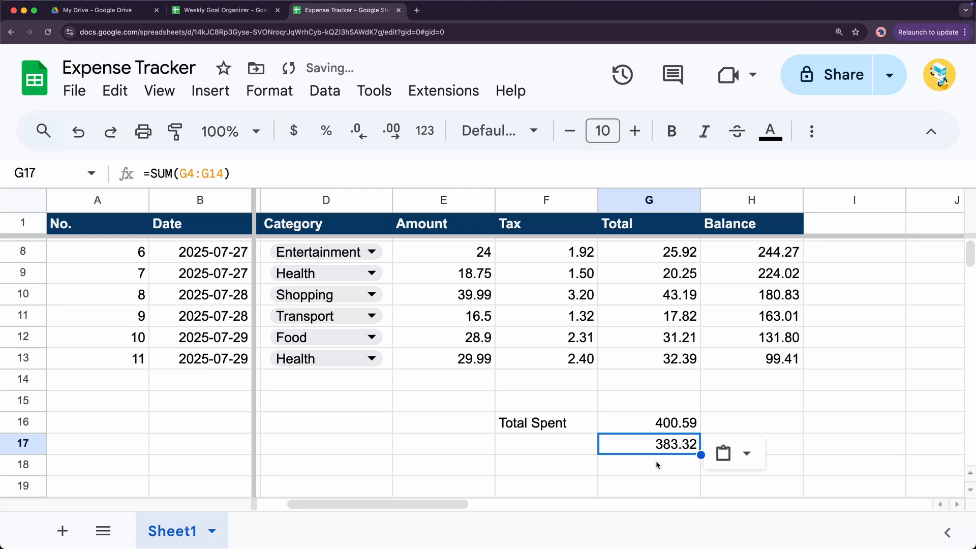
{"action": "left_click", "coordinate": [656, 460]}
{"action": "key", "text": "super+v"}
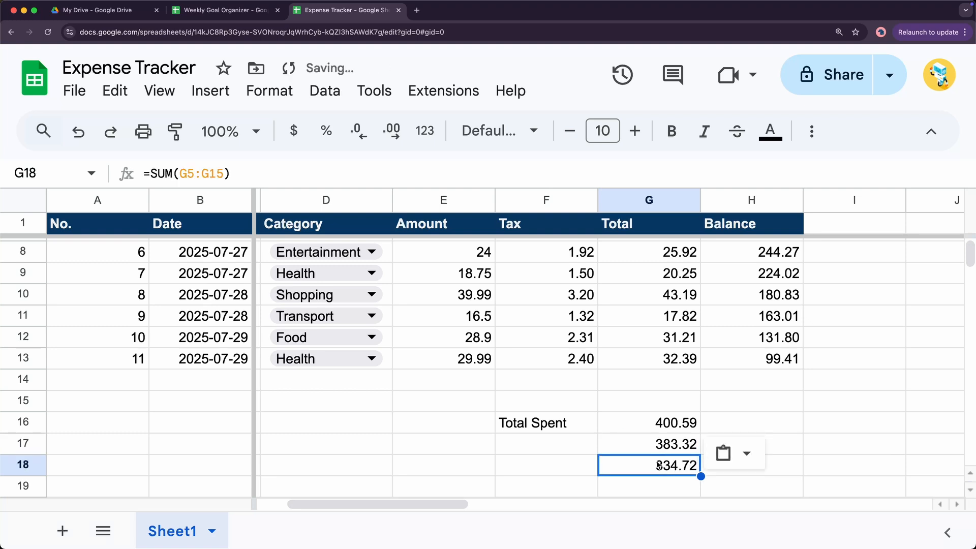
Compare the SUM ranges in G16, G17 and G18 to see how the references shift from row to row
{"action": "scroll", "coordinate": [721, 417], "scroll_direction": "down", "scroll_amount": 1}
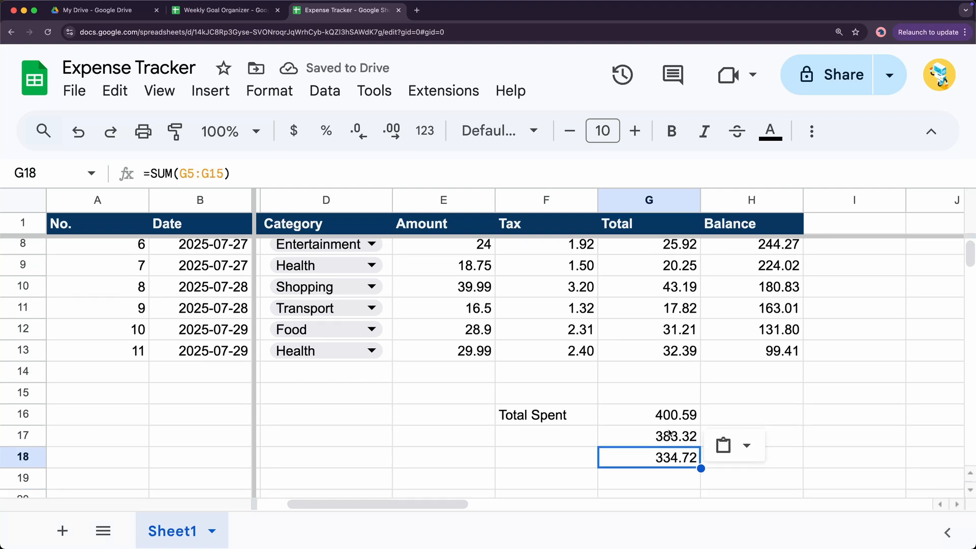
{"action": "double_click", "coordinate": [661, 436]}
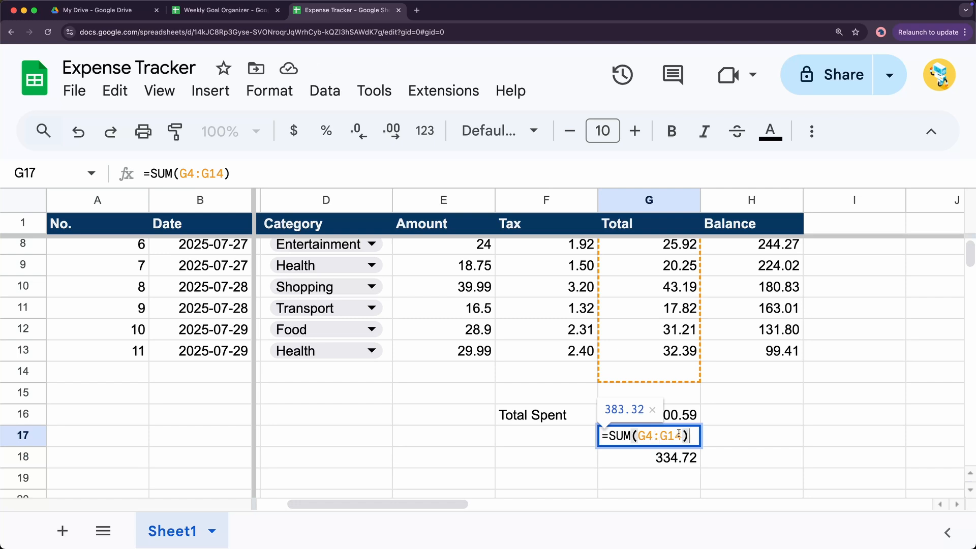
{"action": "key", "text": "Escape"}
{"action": "double_click", "coordinate": [673, 458]}
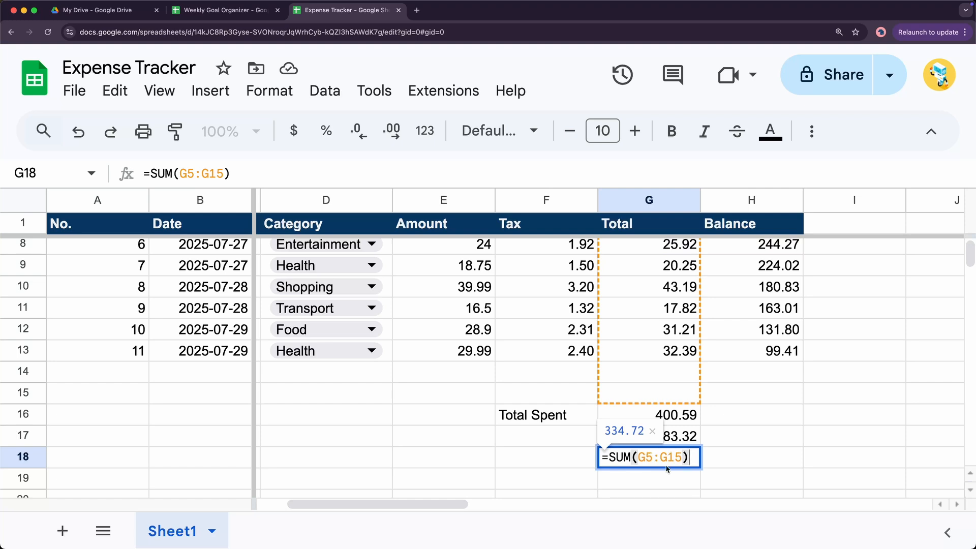
{"action": "left_click", "coordinate": [673, 480]}
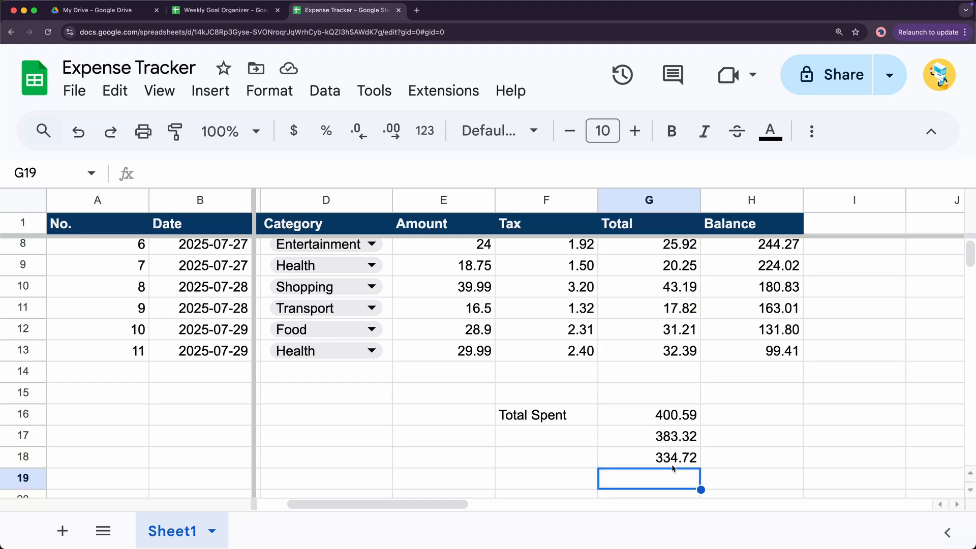
{"action": "left_click", "coordinate": [670, 459]}
{"action": "left_click", "coordinate": [667, 437]}
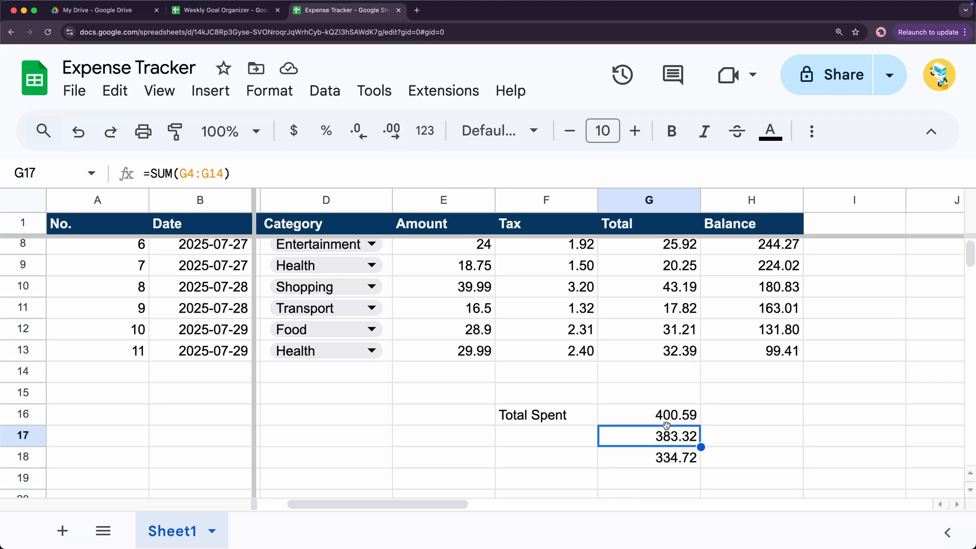
{"action": "left_click", "coordinate": [657, 419]}
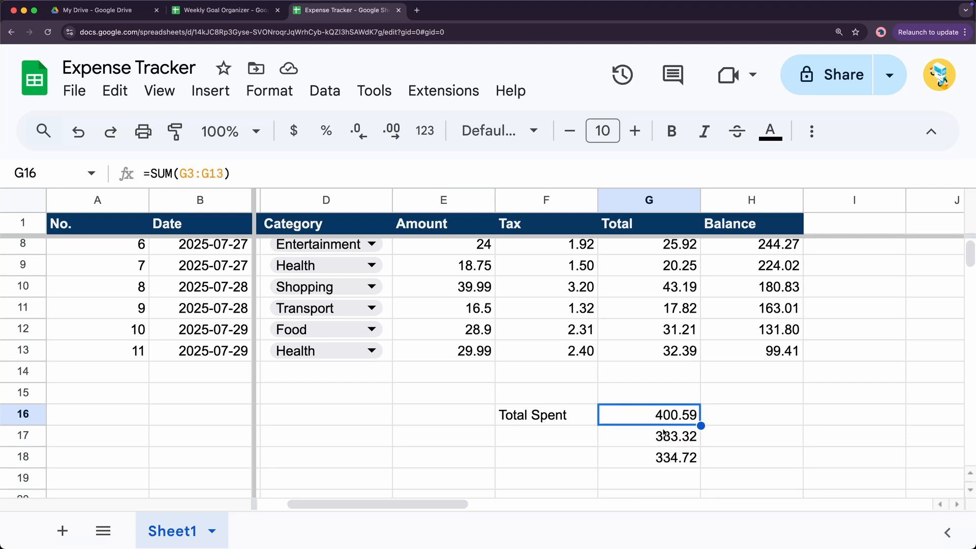
{"action": "double_click", "coordinate": [661, 437]}
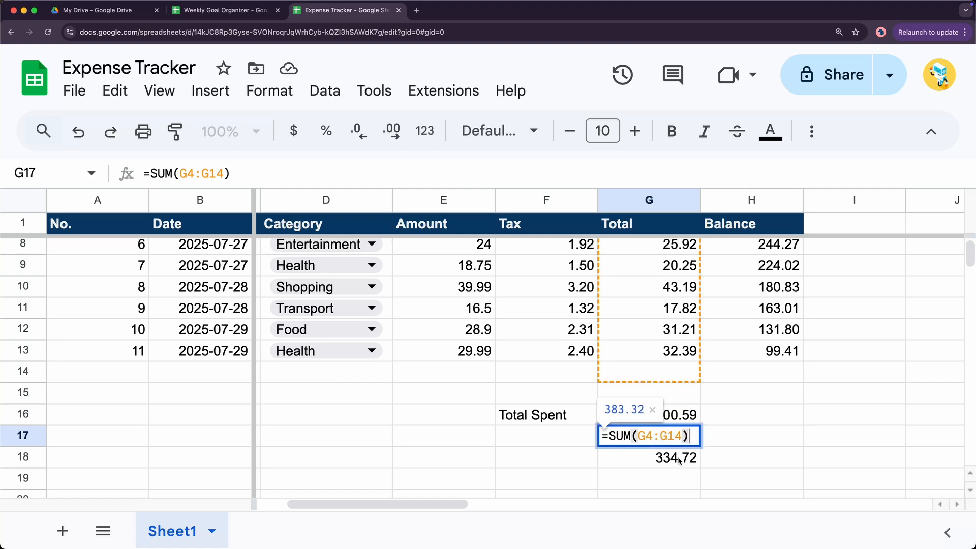
{"action": "key", "text": "Escape"}
Examine how the cell references change down the Tax, Total and Balance formulas in rows 3 to 5
{"action": "scroll", "coordinate": [684, 456], "scroll_direction": "up", "scroll_amount": 3}
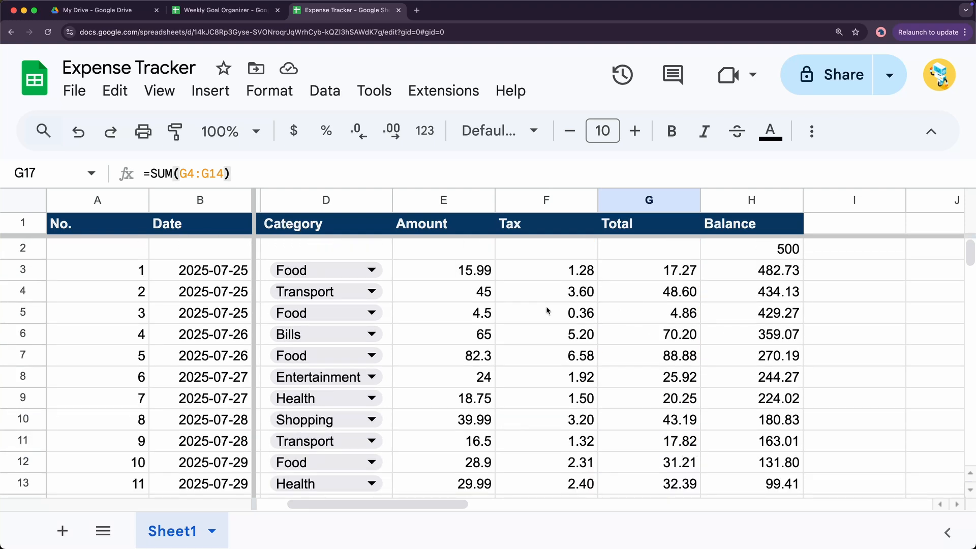
{"action": "left_click", "coordinate": [557, 278]}
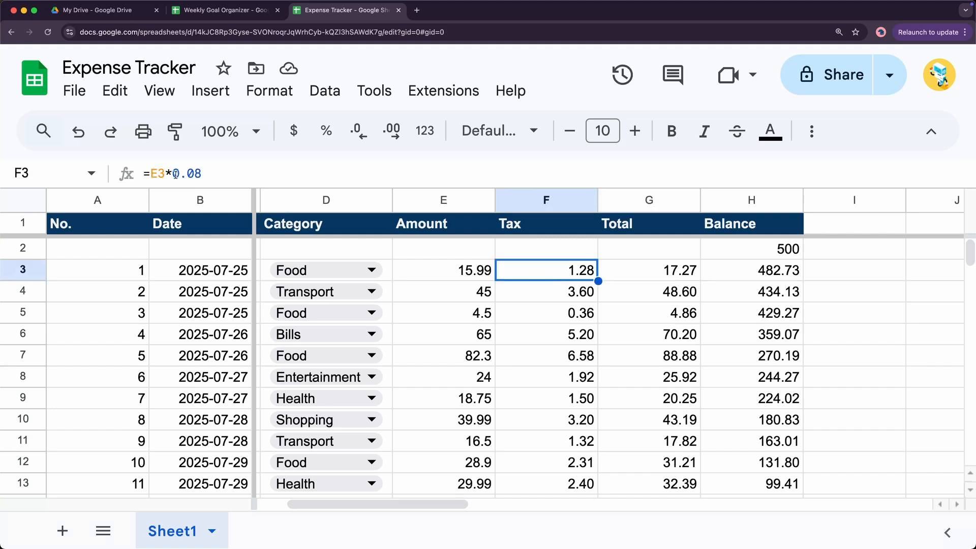
{"action": "left_click", "coordinate": [545, 293]}
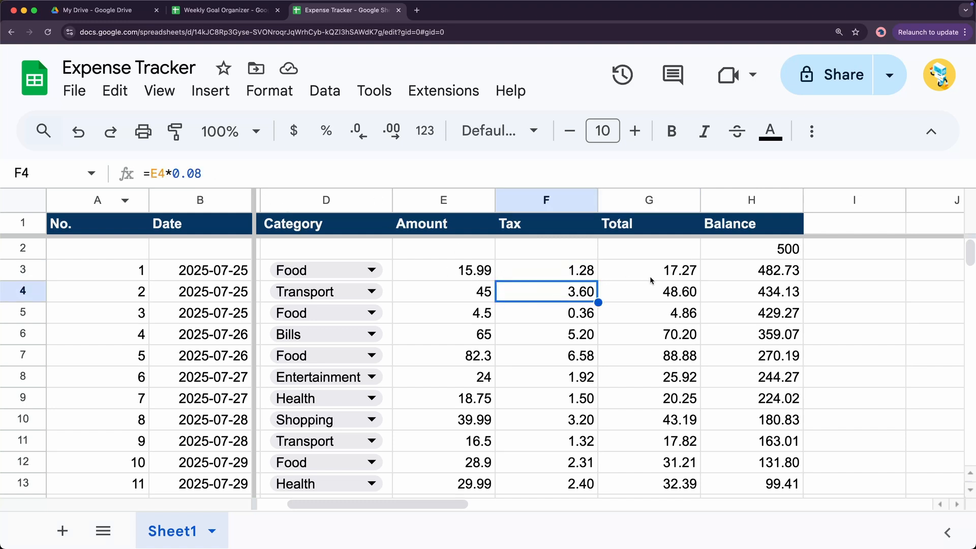
{"action": "left_click", "coordinate": [647, 275]}
{"action": "left_click", "coordinate": [639, 293]}
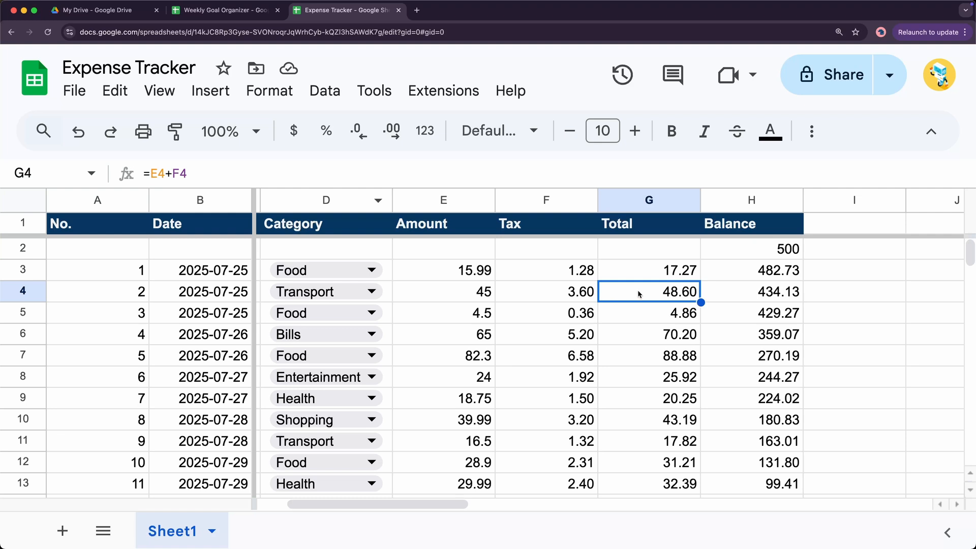
{"action": "left_click", "coordinate": [788, 278]}
{"action": "left_click", "coordinate": [784, 294]}
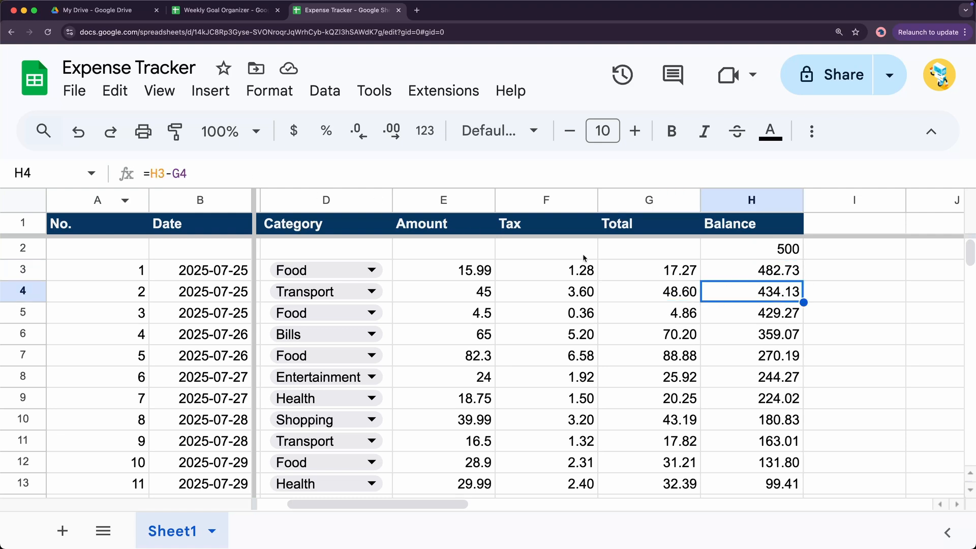
{"action": "double_click", "coordinate": [778, 313]}
{"action": "key", "text": "Escape"}
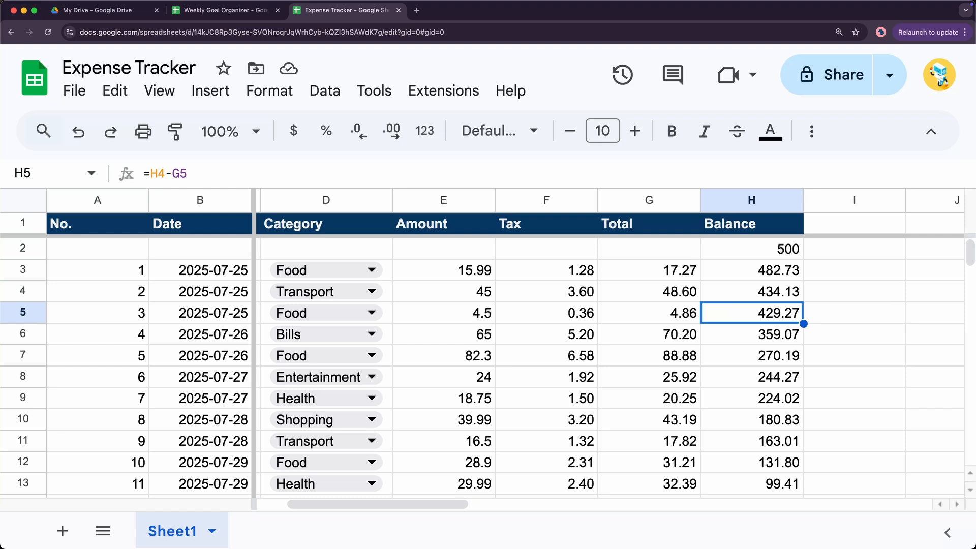
Clear the Total Spent label and the three sums in F16:G18 below the expense entries
{"action": "scroll", "coordinate": [693, 420], "scroll_direction": "down", "scroll_amount": 1}
{"action": "scroll", "coordinate": [693, 420], "scroll_direction": "down", "scroll_amount": 4}
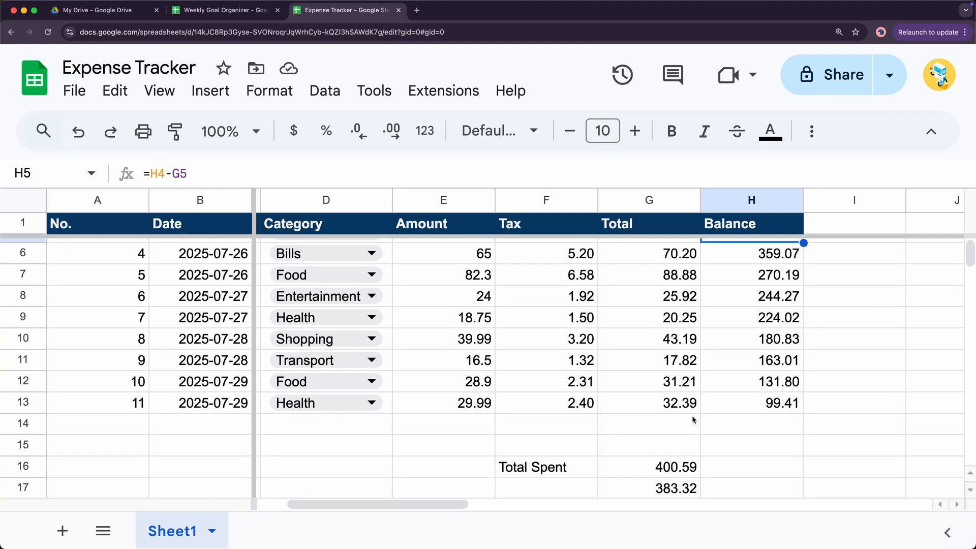
{"action": "scroll", "coordinate": [672, 443], "scroll_direction": "down", "scroll_amount": 1}
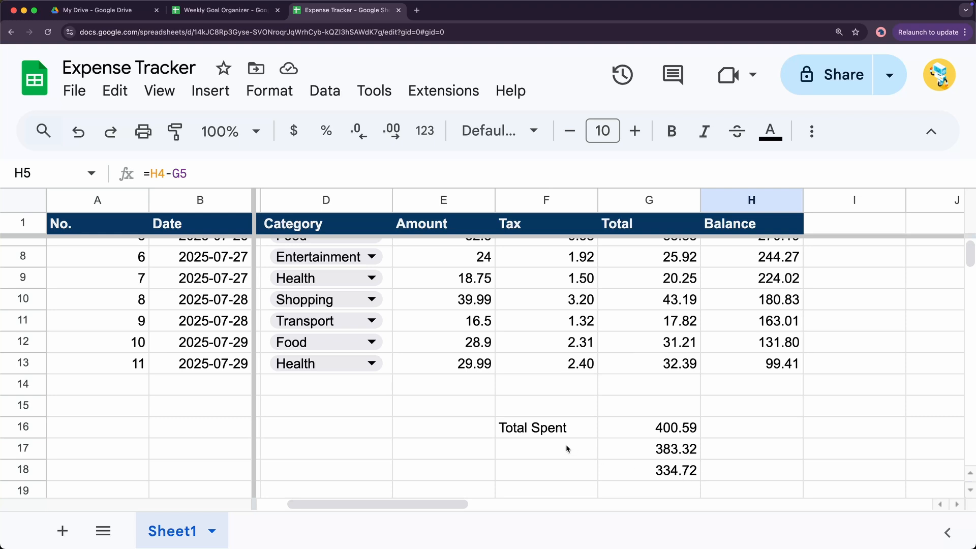
{"action": "left_click_drag", "start_coordinate": [508, 409], "coordinate": [747, 478]}
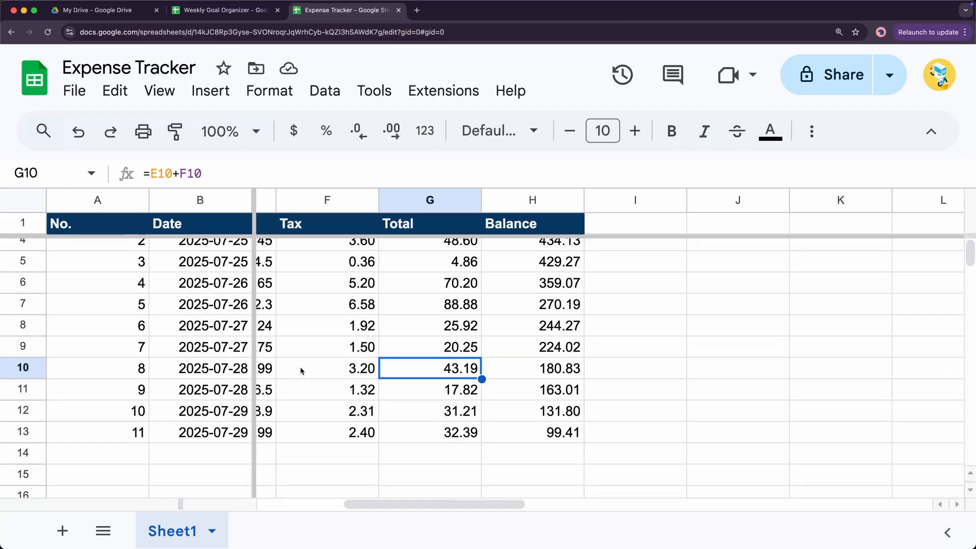
Enter the label "Total Spent" in cell I1 of the header row, next to Balance
{"action": "scroll", "coordinate": [300, 367], "scroll_direction": "up", "scroll_amount": 2}
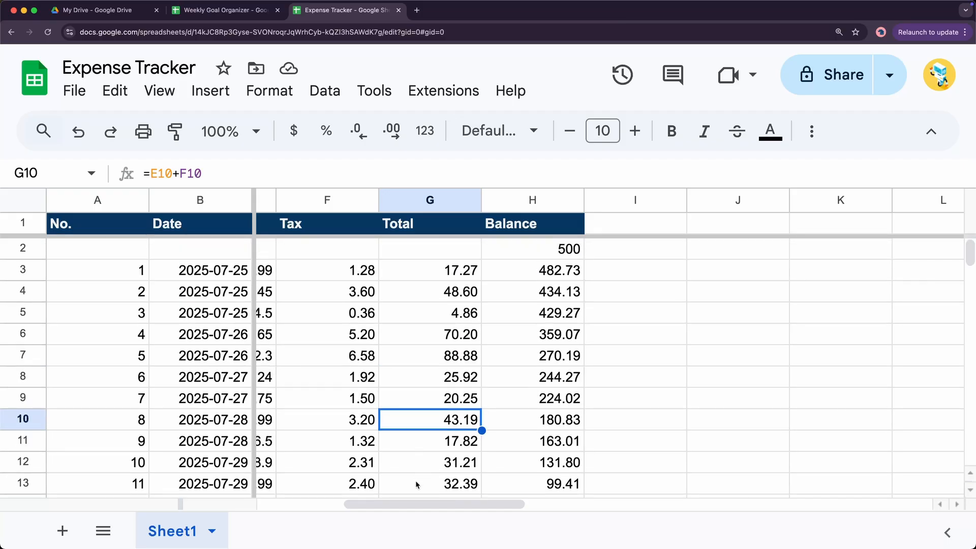
{"action": "left_click_drag", "start_coordinate": [408, 505], "coordinate": [386, 506]}
{"action": "left_click", "coordinate": [690, 222]}
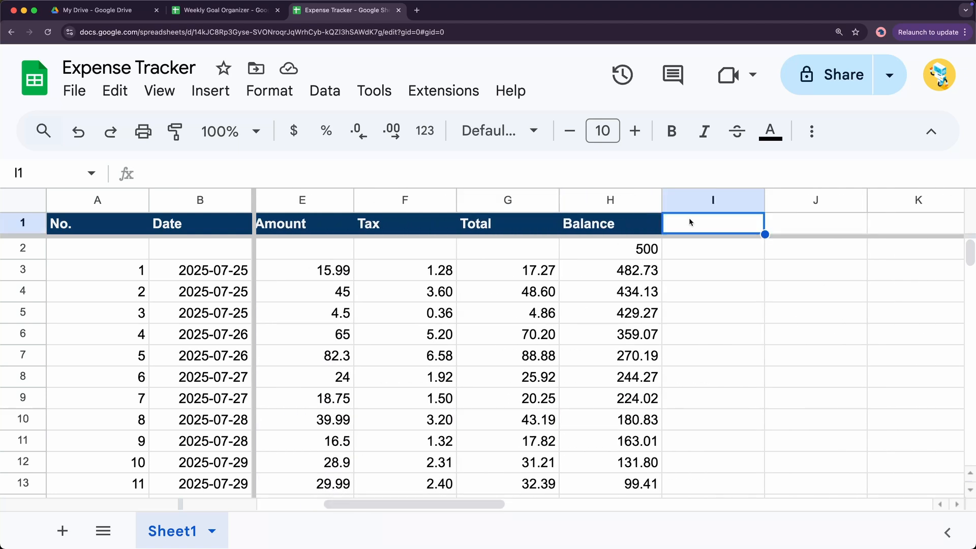
{"action": "type", "text": "Total S"}
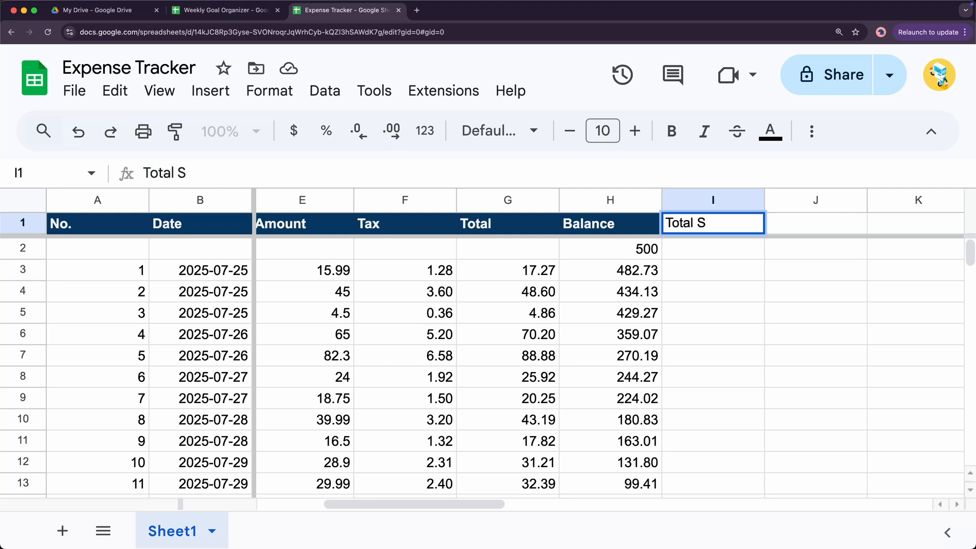
{"action": "type", "text": "pent"}
{"action": "key", "text": "Tab"}
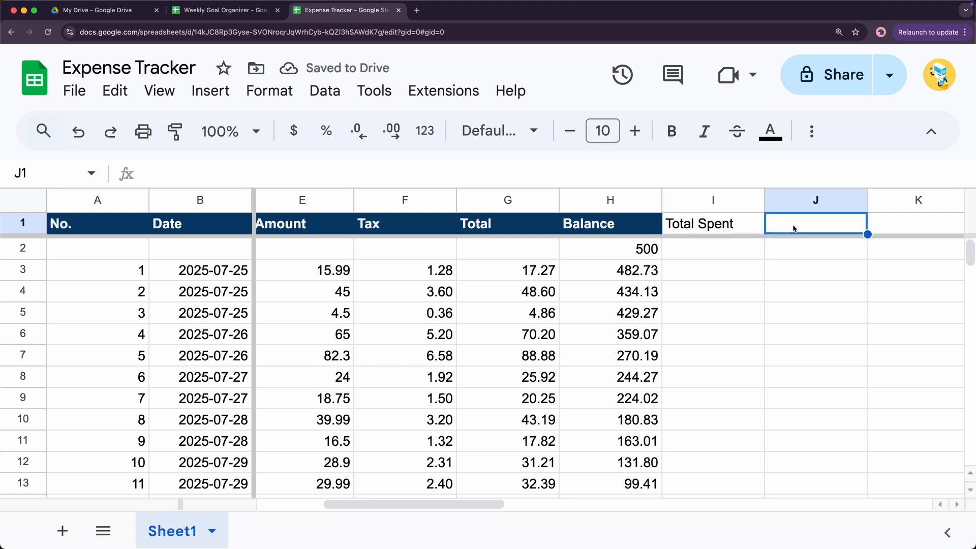
Add up the Total column in J1 with the formula =sum(G3:G13)
{"action": "type", "text": "="}
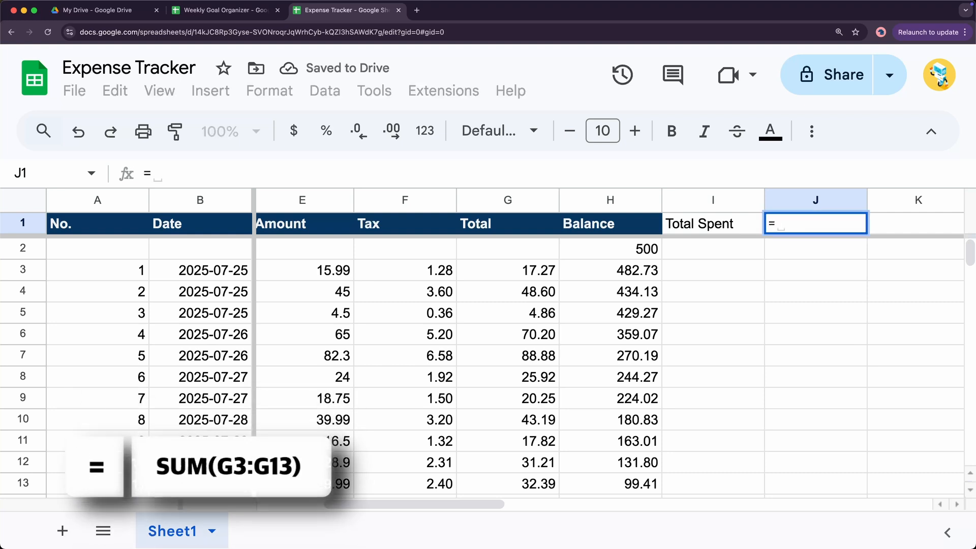
{"action": "type", "text": "sum("}
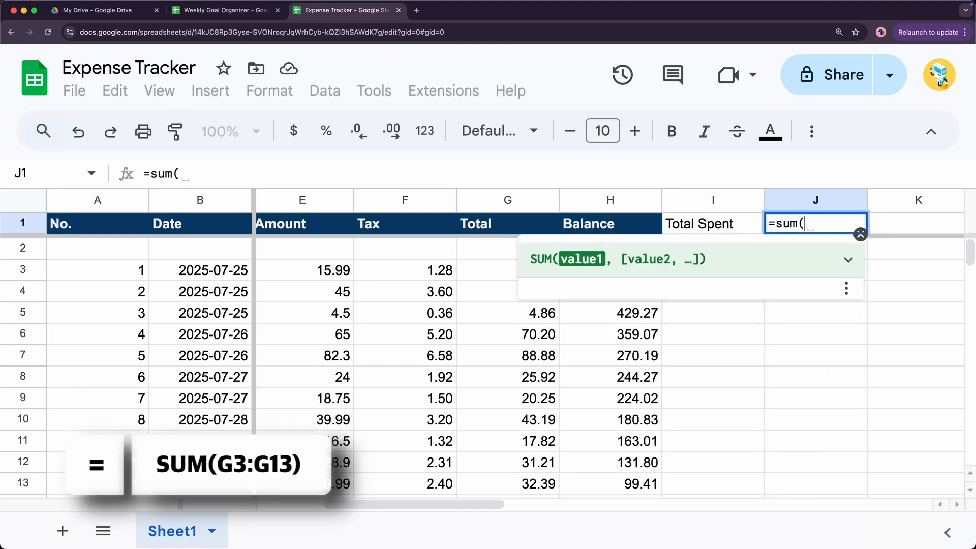
{"action": "left_click", "coordinate": [492, 271]}
{"action": "left_click_drag", "start_coordinate": [491, 267], "coordinate": [505, 407]}
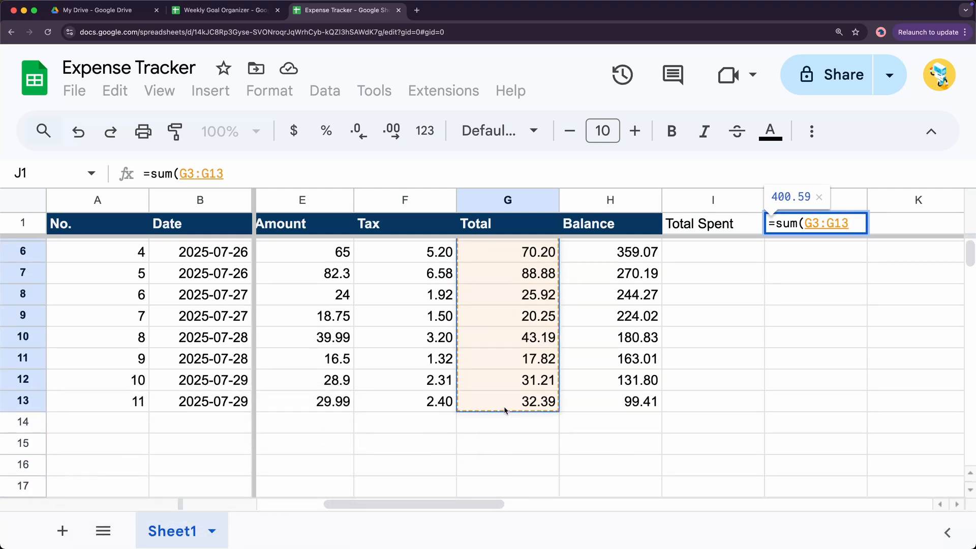
{"action": "type", "text": ")"}
{"action": "key", "text": "Return"}
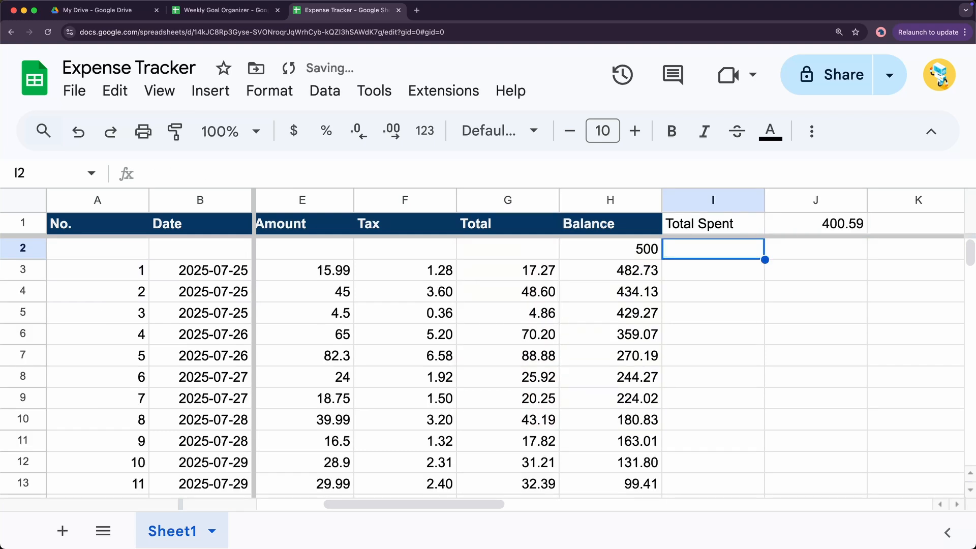
Check which Total cells the formula in J1 covers
{"action": "left_click", "coordinate": [830, 222]}
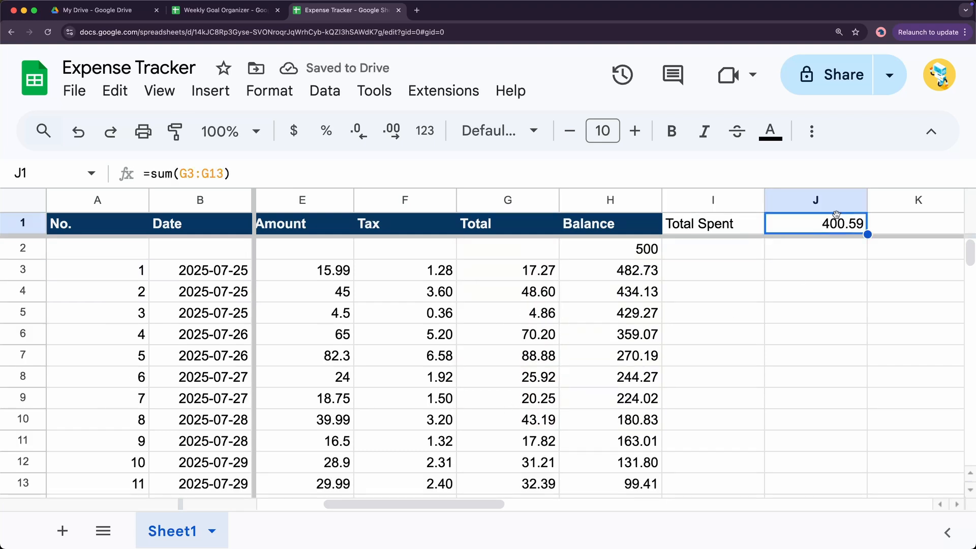
{"action": "double_click", "coordinate": [821, 224]}
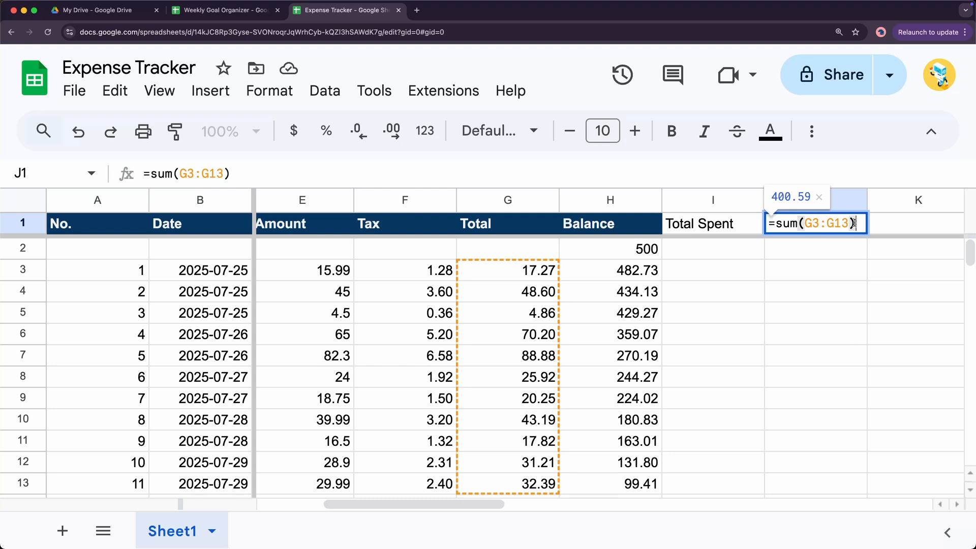
{"action": "key", "text": "Return"}
Enter the trial totals 400 and 12 in G14 and G15, directly below the last expense
{"action": "scroll", "coordinate": [569, 397], "scroll_direction": "down", "scroll_amount": 3}
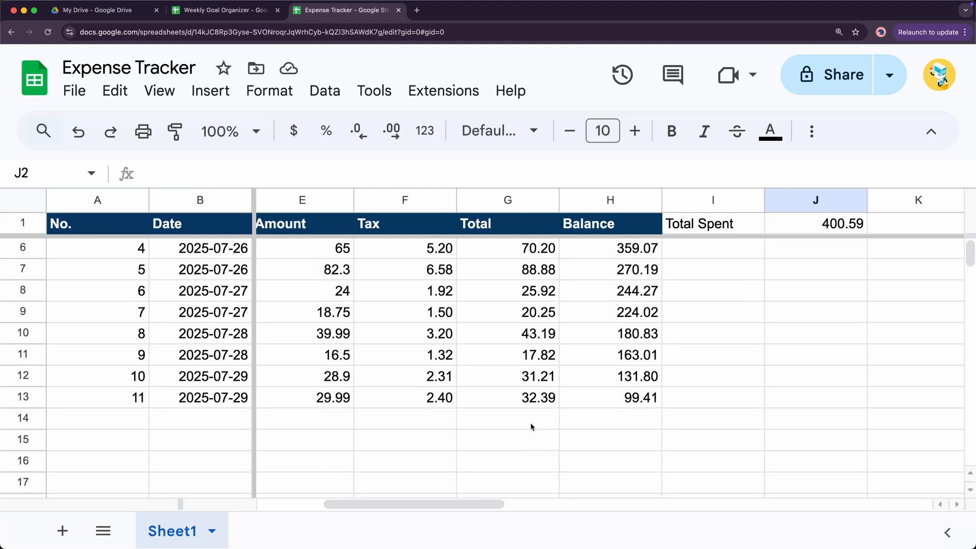
{"action": "left_click", "coordinate": [529, 422]}
{"action": "type", "text": "400"}
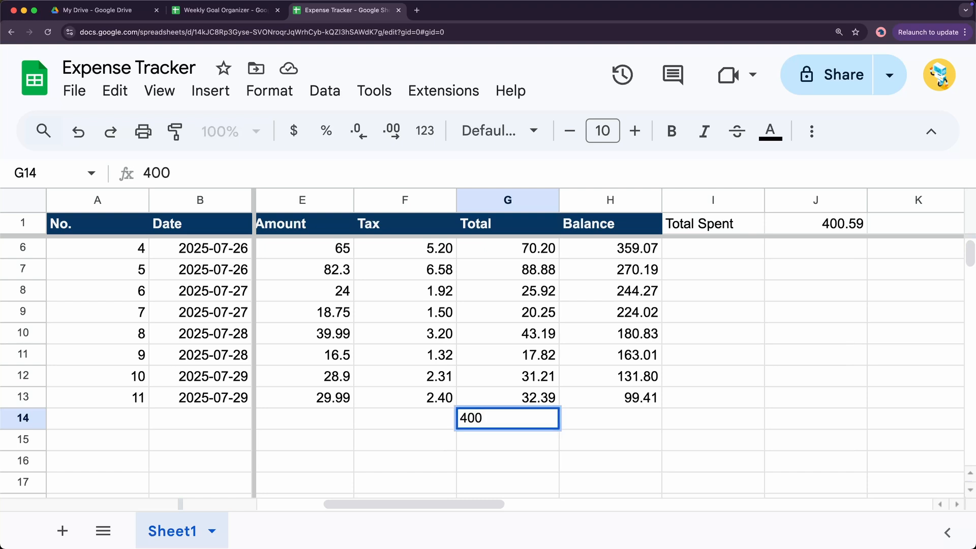
{"action": "key", "text": "Return"}
{"action": "type", "text": "12"}
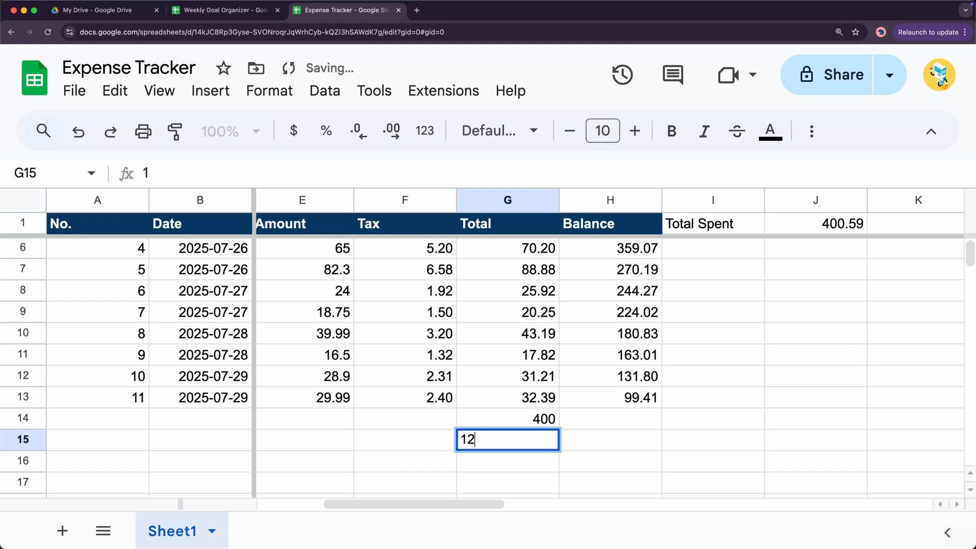
{"action": "key", "text": "Return"}
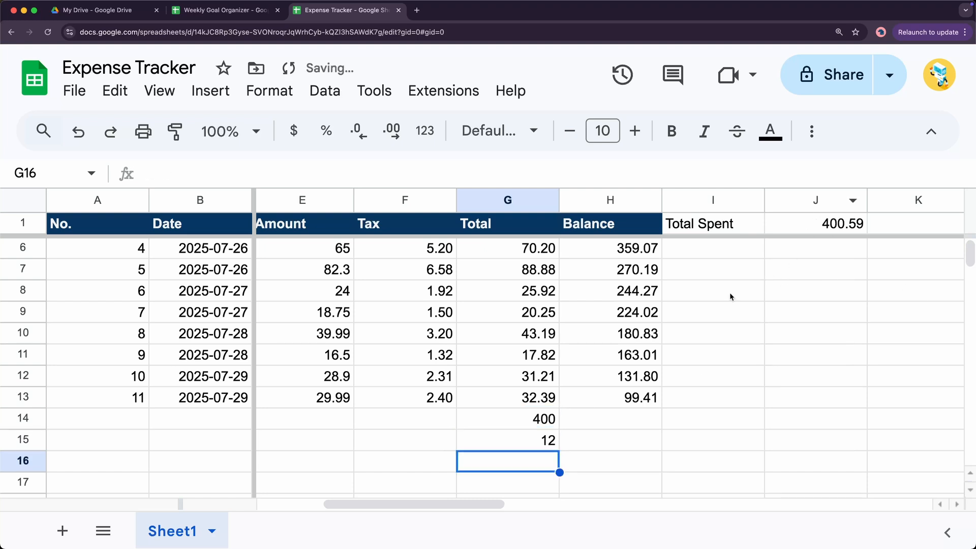
Clear the two trial values from G14:G15 in the Total column
{"action": "left_click", "coordinate": [513, 428]}
{"action": "left_click_drag", "start_coordinate": [513, 431], "coordinate": [514, 442]}
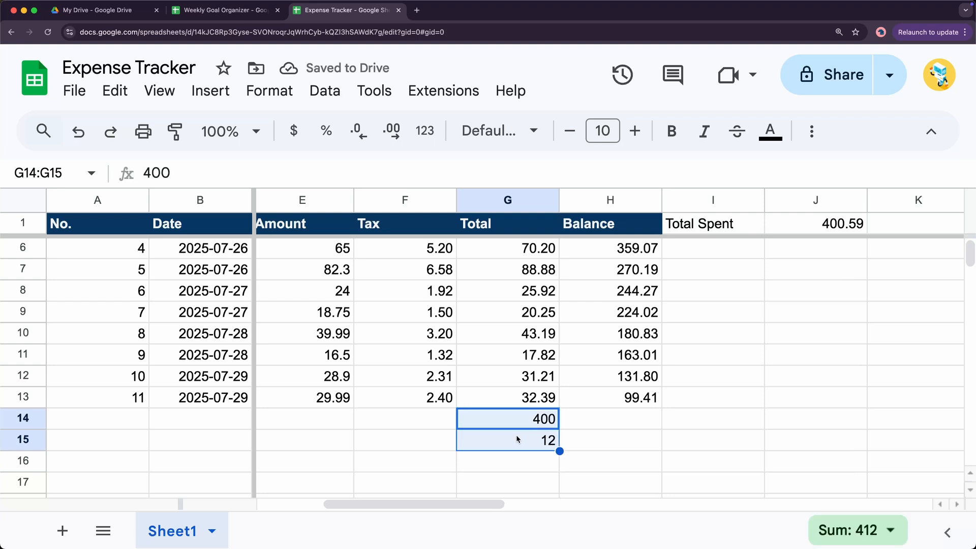
{"action": "key", "text": "Delete"}
Change the Total Spent formula in J1 to the open-ended range =sum(G3:G)
{"action": "left_click", "coordinate": [833, 223]}
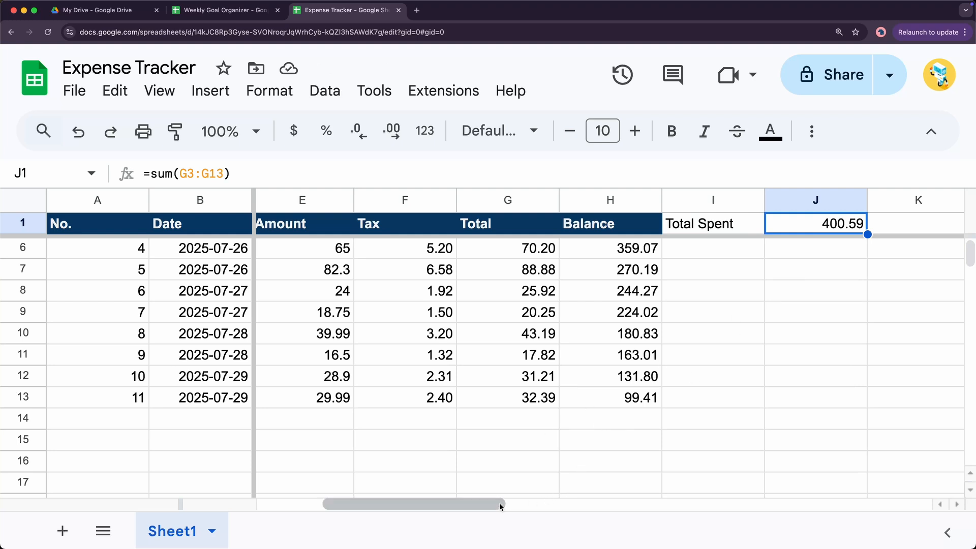
{"action": "mouse_move", "coordinate": [498, 505]}
{"action": "left_mouse_down"}
{"action": "mouse_move", "coordinate": [450, 509]}
{"action": "mouse_move", "coordinate": [487, 510]}
{"action": "left_mouse_up"}
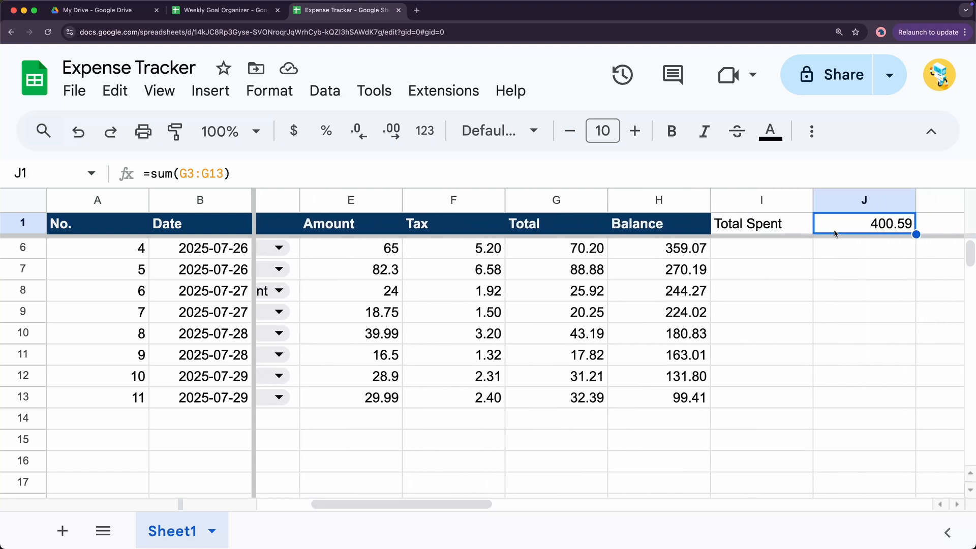
{"action": "double_click", "coordinate": [852, 224]}
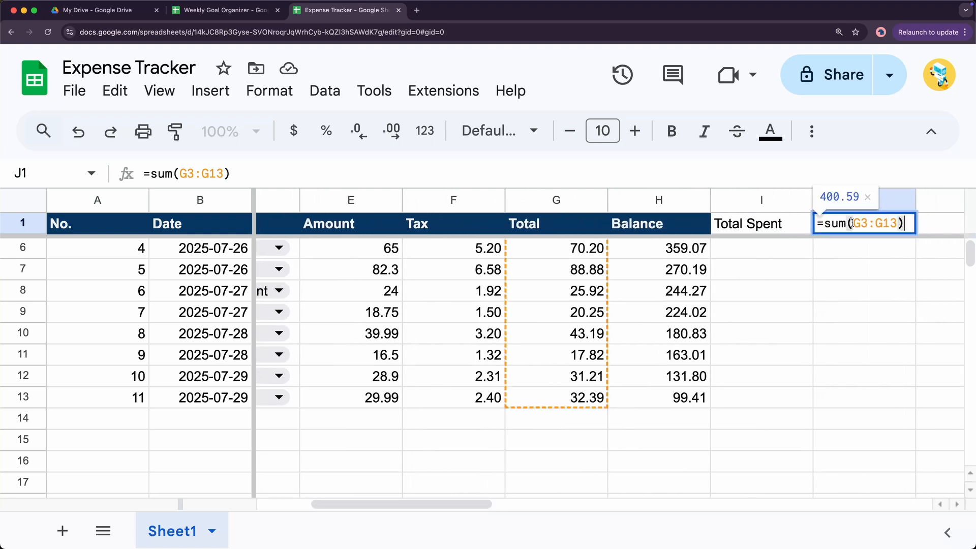
{"action": "left_click", "coordinate": [895, 222]}
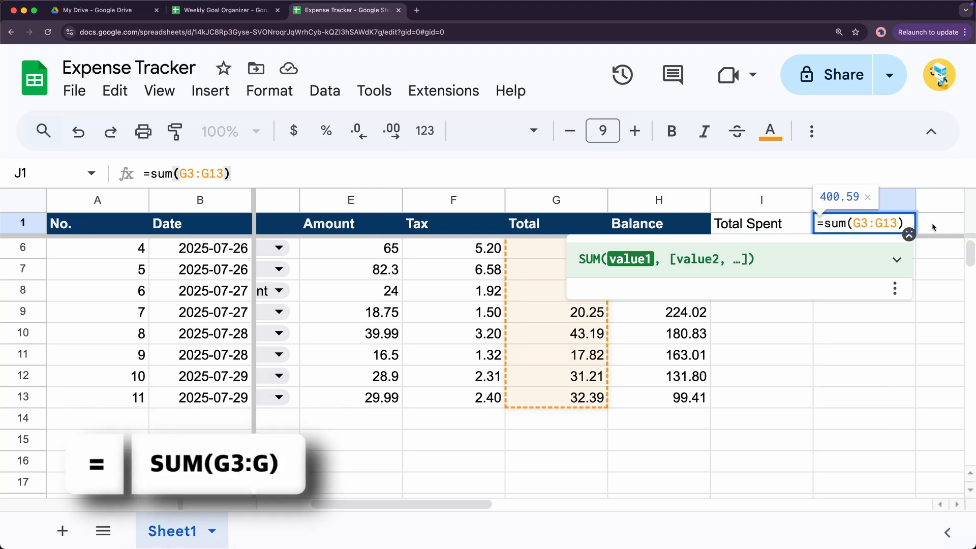
{"action": "key", "text": "BackSpace"}
{"action": "key", "text": "BackSpace"}
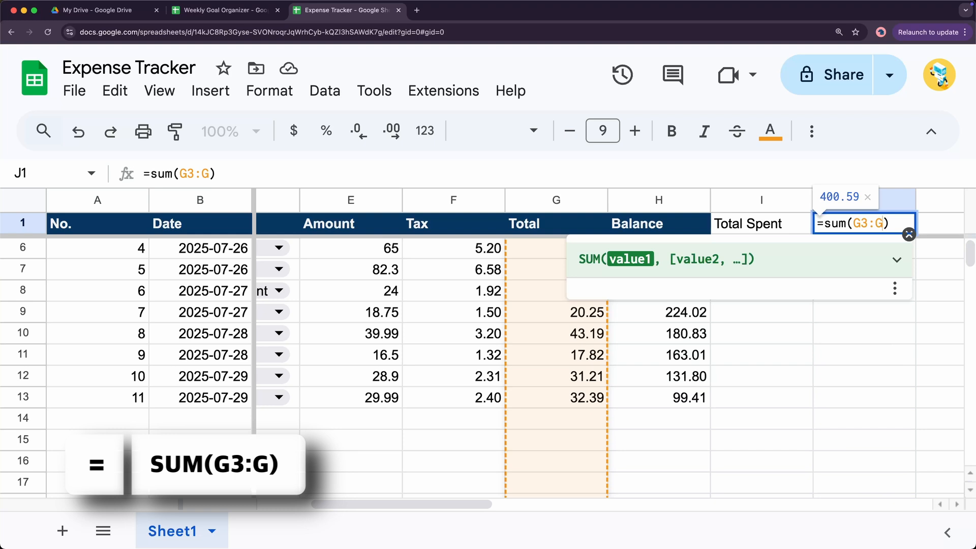
{"action": "scroll", "coordinate": [572, 389], "scroll_direction": "down", "scroll_amount": 2}
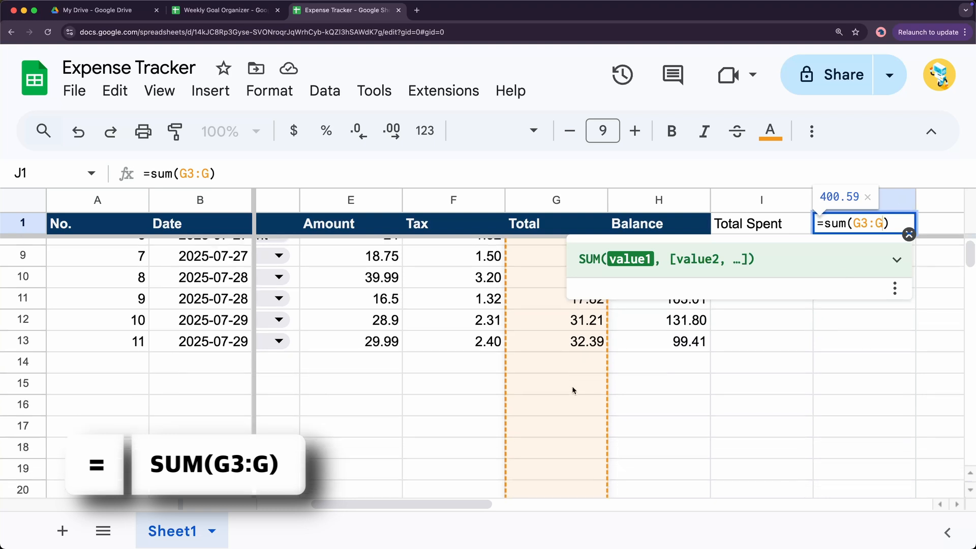
{"action": "scroll", "coordinate": [573, 390], "scroll_direction": "down", "scroll_amount": 1}
{"action": "scroll", "coordinate": [568, 386], "scroll_direction": "down", "scroll_amount": 10}
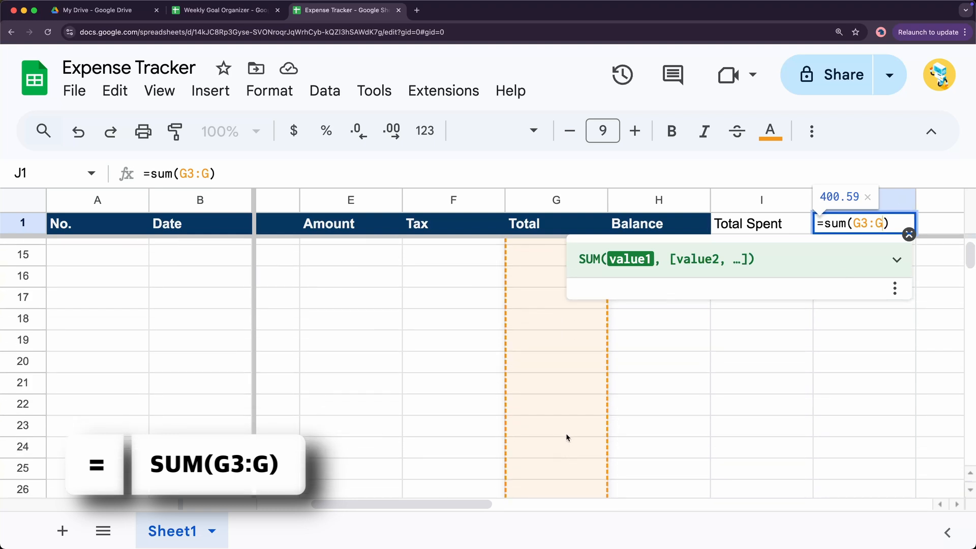
{"action": "scroll", "coordinate": [568, 427], "scroll_direction": "up", "scroll_amount": 12}
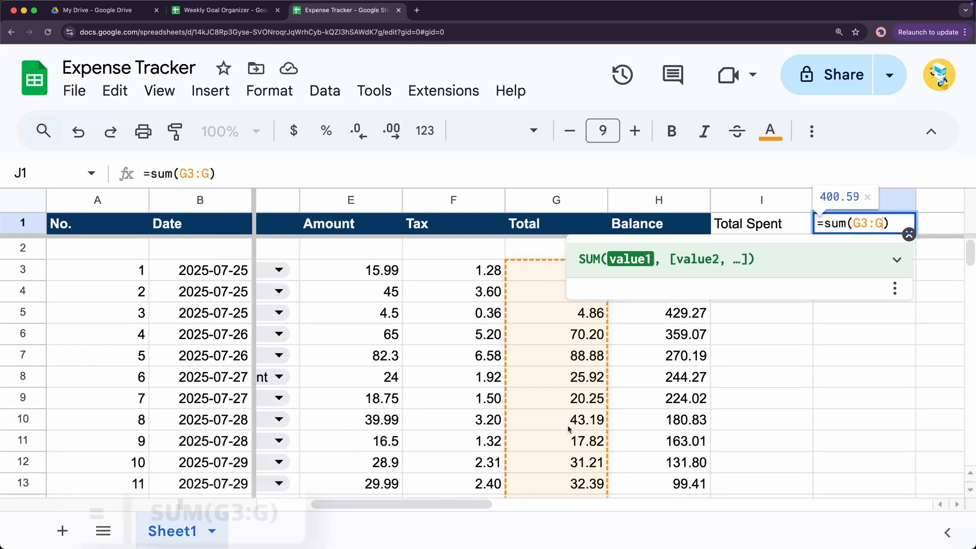
{"action": "scroll", "coordinate": [568, 428], "scroll_direction": "down", "scroll_amount": 1}
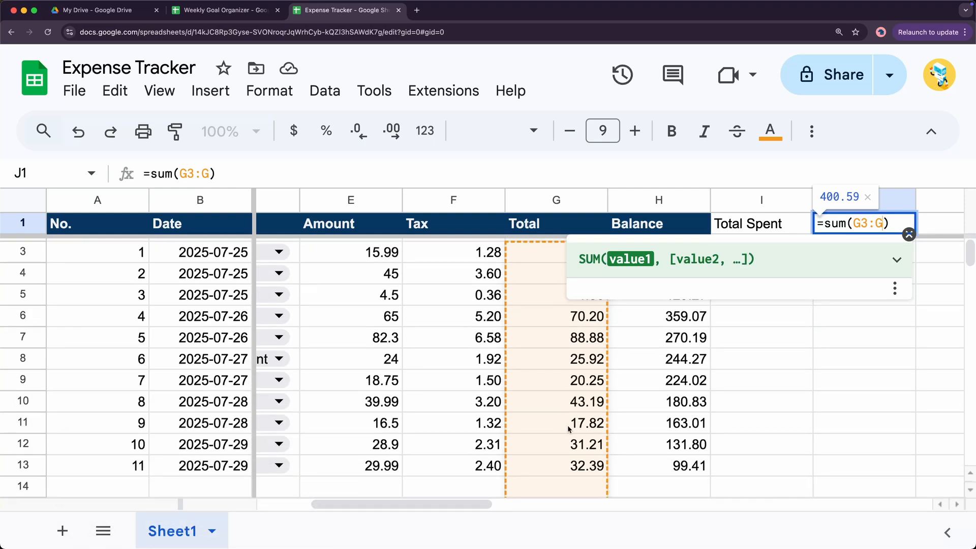
{"action": "key", "text": "Return"}
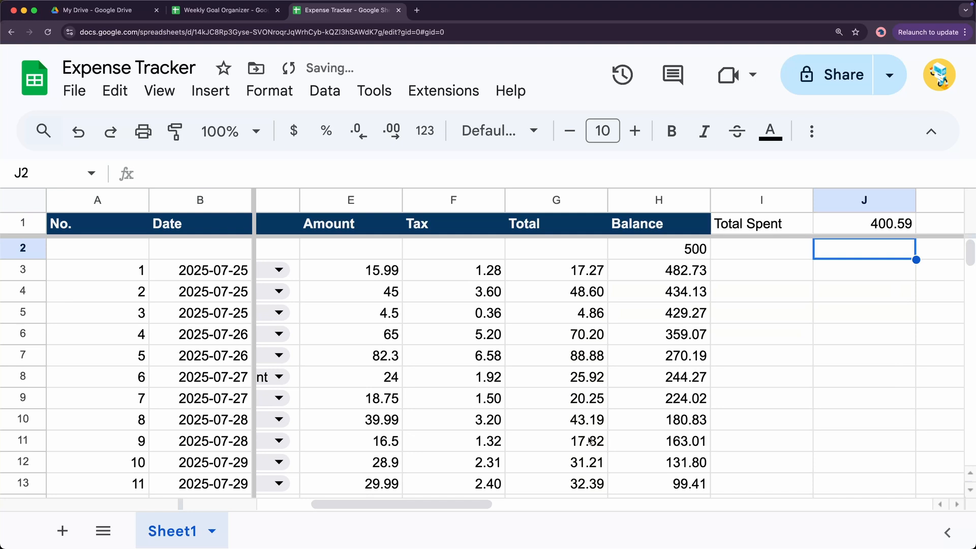
Start a new expense in row 14 with number 12 and the date 2025-07-30, extending the date series from B13
{"action": "scroll", "coordinate": [590, 440], "scroll_direction": "down", "scroll_amount": 3}
{"action": "left_click", "coordinate": [131, 428]}
{"action": "left_click", "coordinate": [131, 444]}
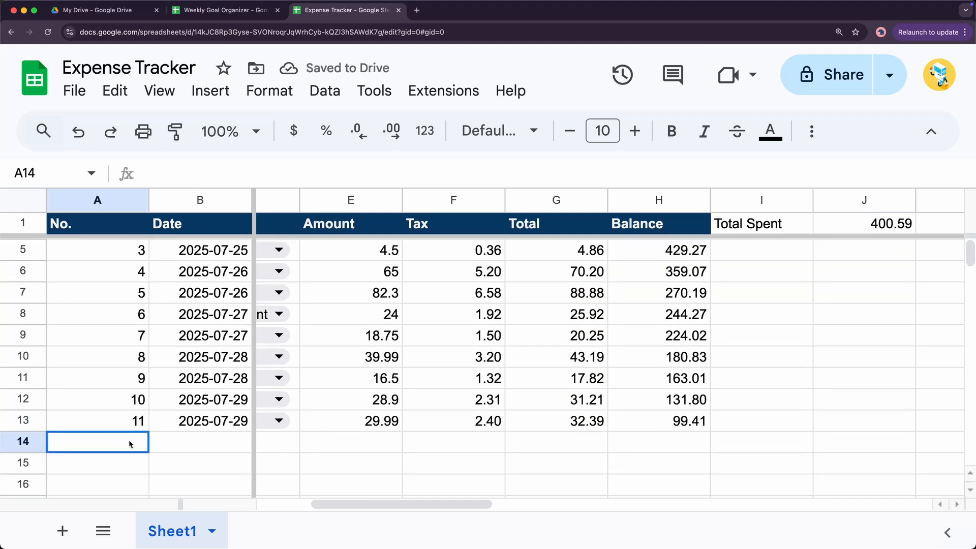
{"action": "type", "text": "12"}
{"action": "key", "text": "Tab"}
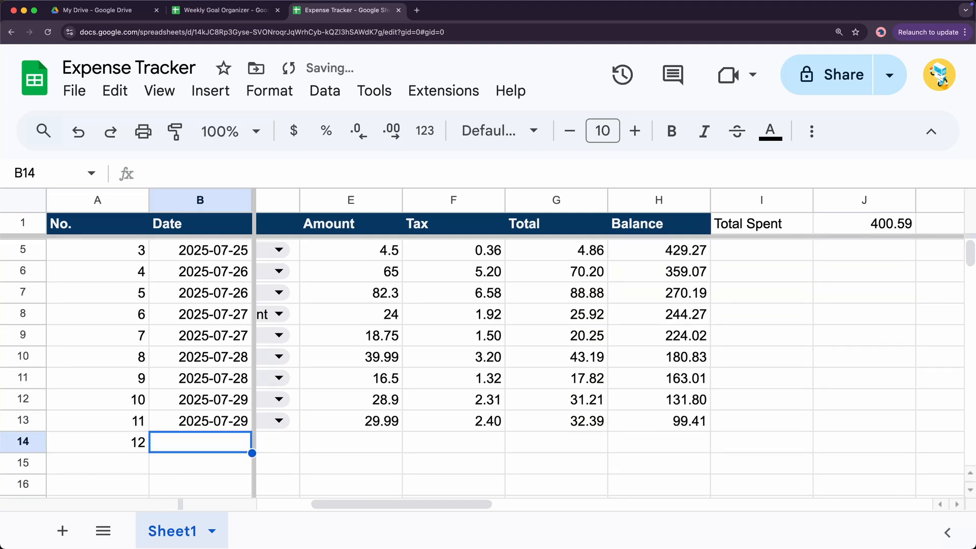
{"action": "left_click", "coordinate": [205, 428]}
{"action": "left_click_drag", "start_coordinate": [252, 432], "coordinate": [252, 451]}
{"action": "left_click", "coordinate": [249, 446]}
{"action": "key", "text": "Tab"}
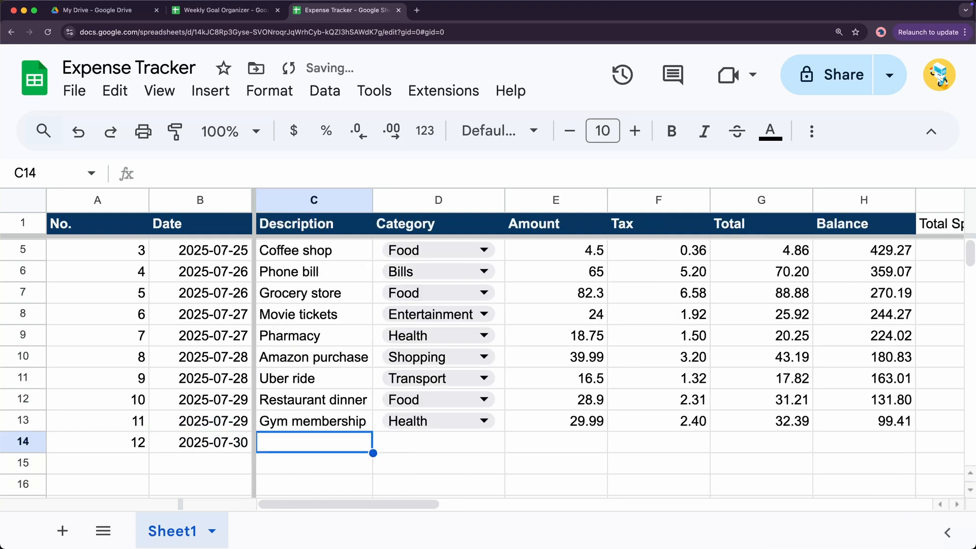
Describe the new expense in row 14 as "Coffee shop" and extend the category dropdown to D14, choosing Food
{"action": "type", "text": "Coffee shop"}
{"action": "key", "text": "Tab"}
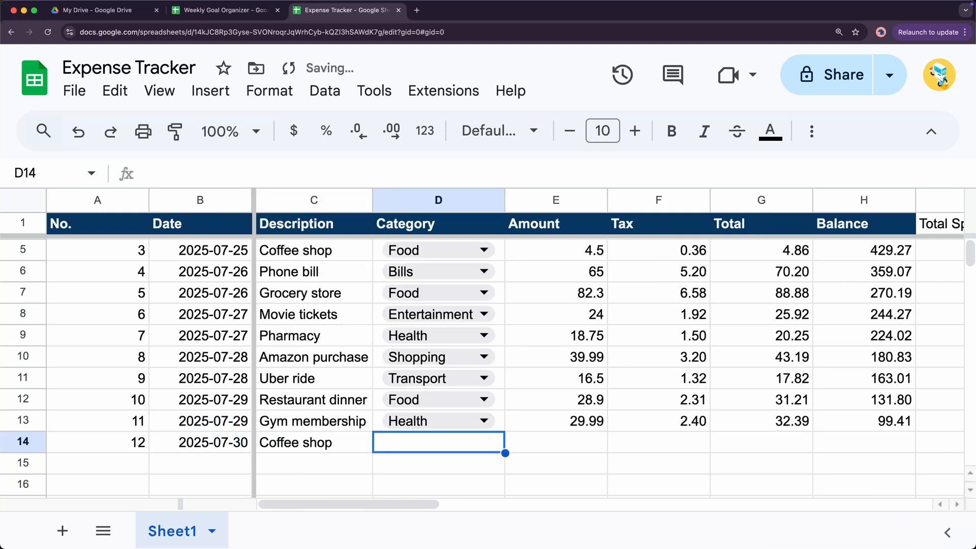
{"action": "left_click", "coordinate": [502, 425]}
{"action": "left_click_drag", "start_coordinate": [505, 432], "coordinate": [505, 448]}
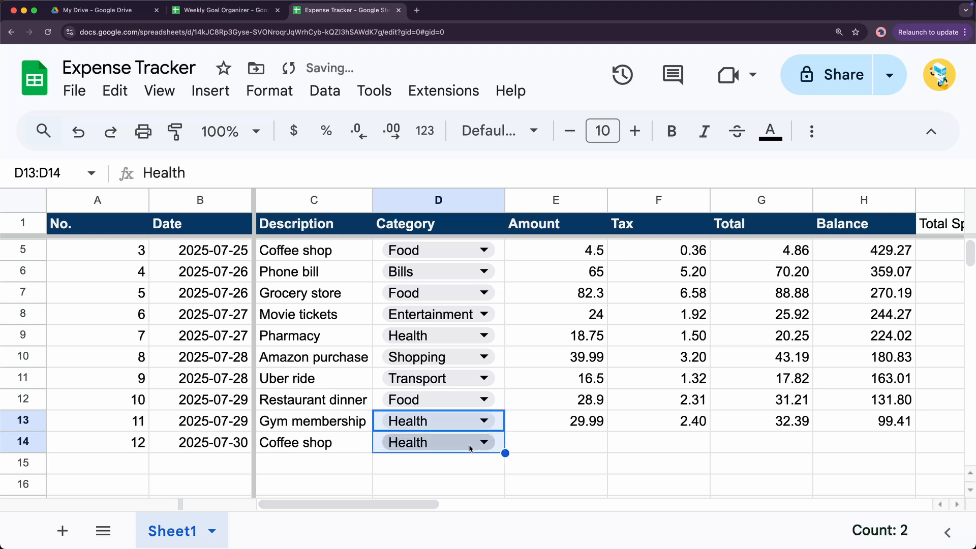
{"action": "left_click", "coordinate": [484, 446]}
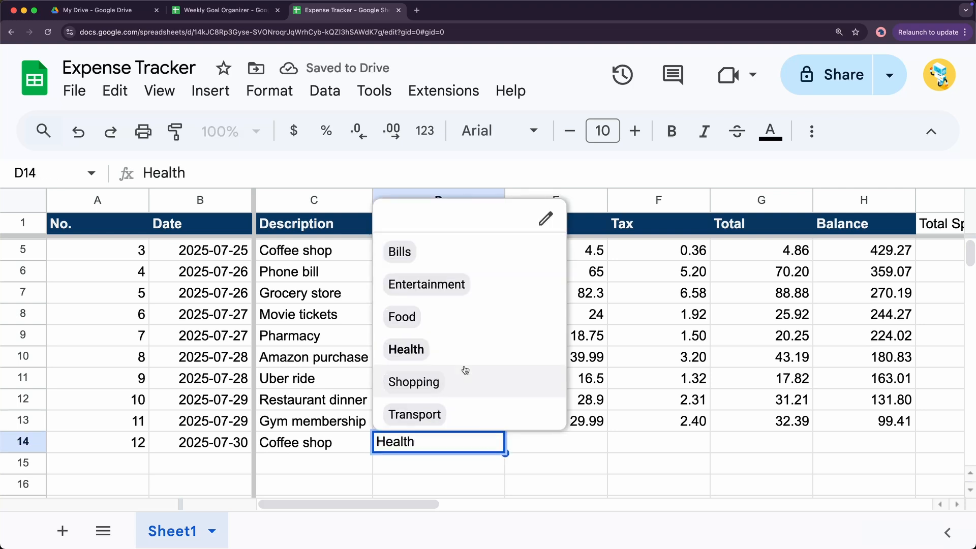
{"action": "left_click", "coordinate": [420, 316]}
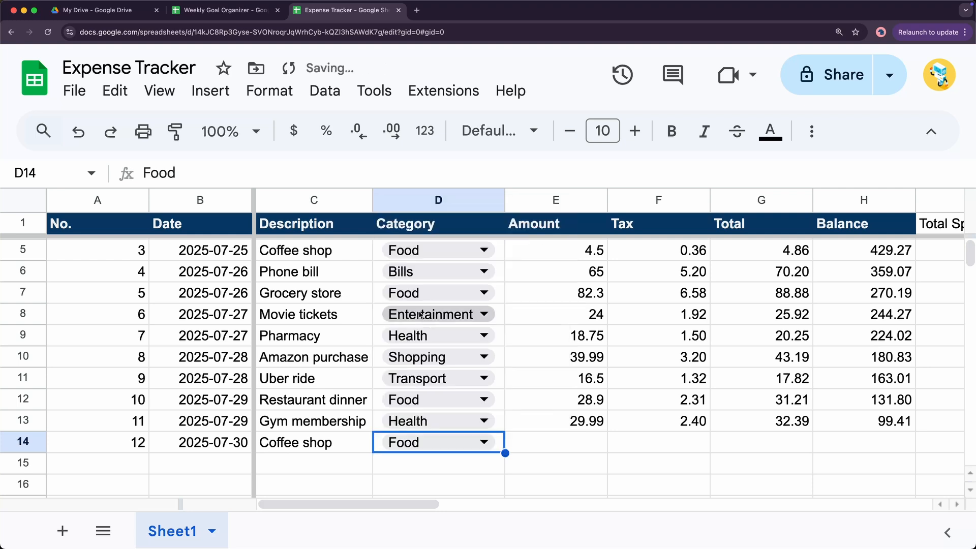
Enter 6.50 as the coffee shop expense's amount in E14
{"action": "left_click", "coordinate": [584, 438]}
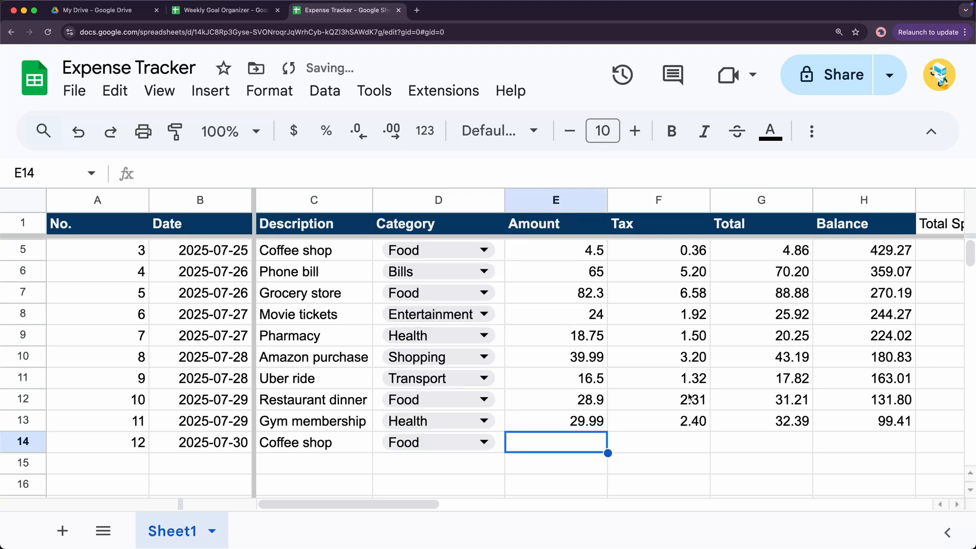
{"action": "type", "text": "6.50"}
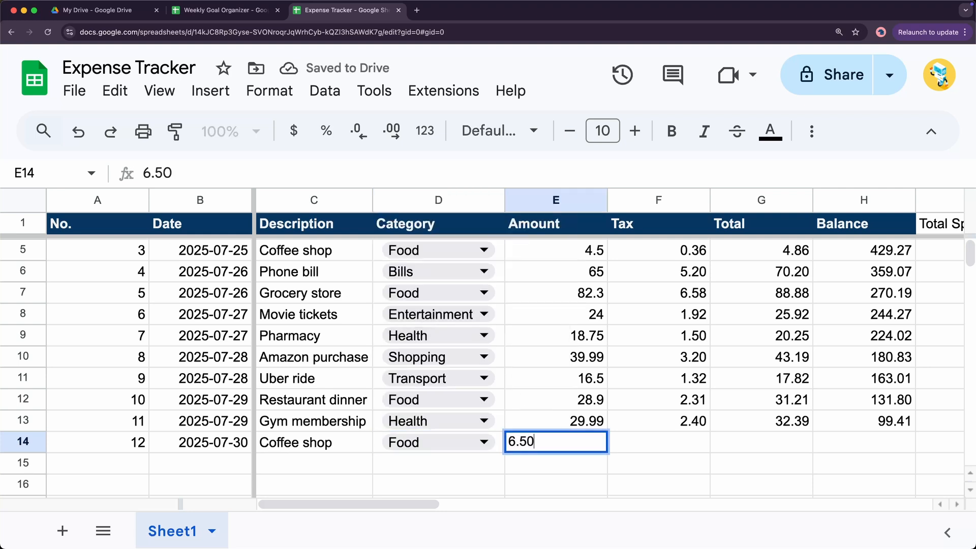
{"action": "key", "text": "Tab"}
Fill the Tax, Total and Balance formulas from row 13 down into row 14
{"action": "left_click", "coordinate": [706, 427]}
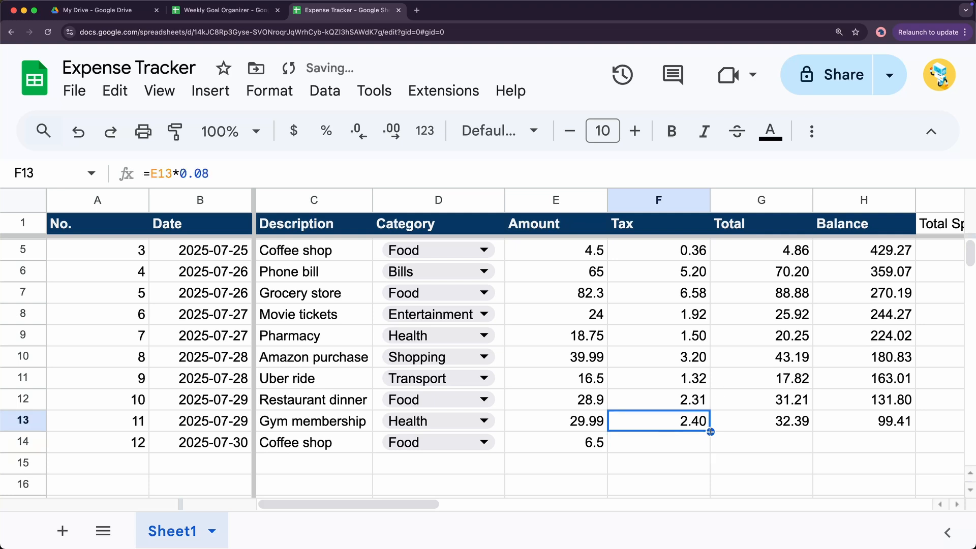
{"action": "left_click_drag", "start_coordinate": [710, 432], "coordinate": [711, 444]}
{"action": "left_click", "coordinate": [777, 428]}
{"action": "left_click_drag", "start_coordinate": [813, 432], "coordinate": [812, 443]}
{"action": "left_click", "coordinate": [910, 429]}
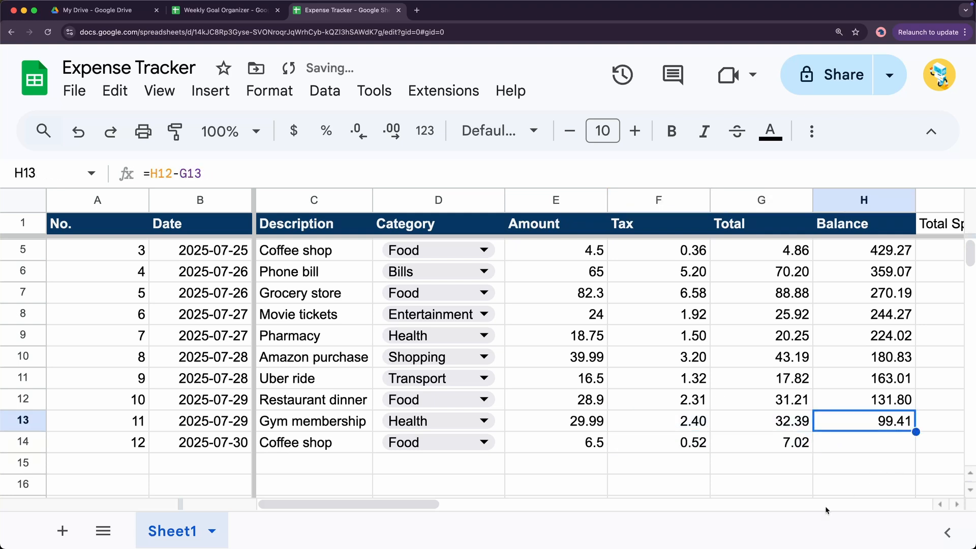
{"action": "left_click_drag", "start_coordinate": [437, 506], "coordinate": [501, 506]}
{"action": "left_click_drag", "start_coordinate": [663, 432], "coordinate": [663, 441]}
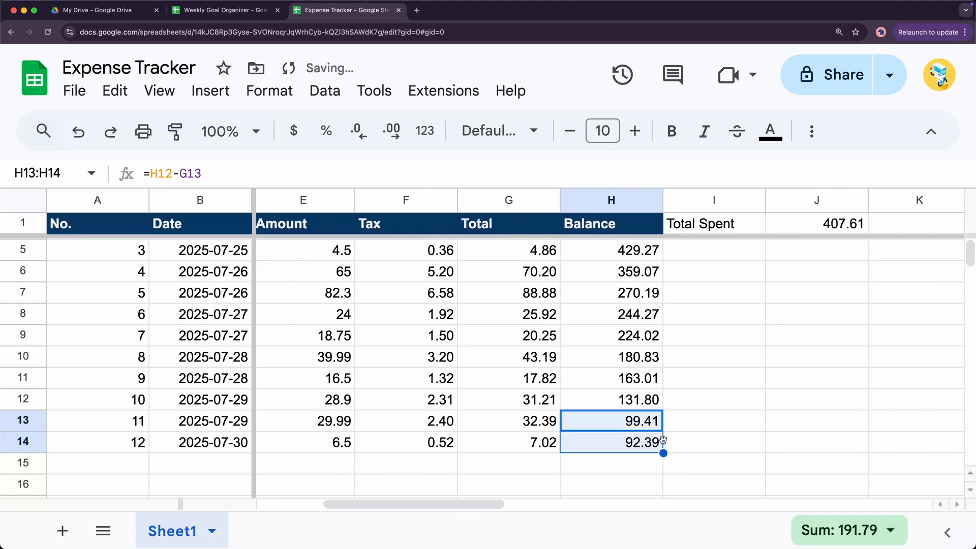
Test the open-ended sum in J1 by entering the trial totals 52, 55 and 55 in G15:G17
{"action": "left_click", "coordinate": [840, 222]}
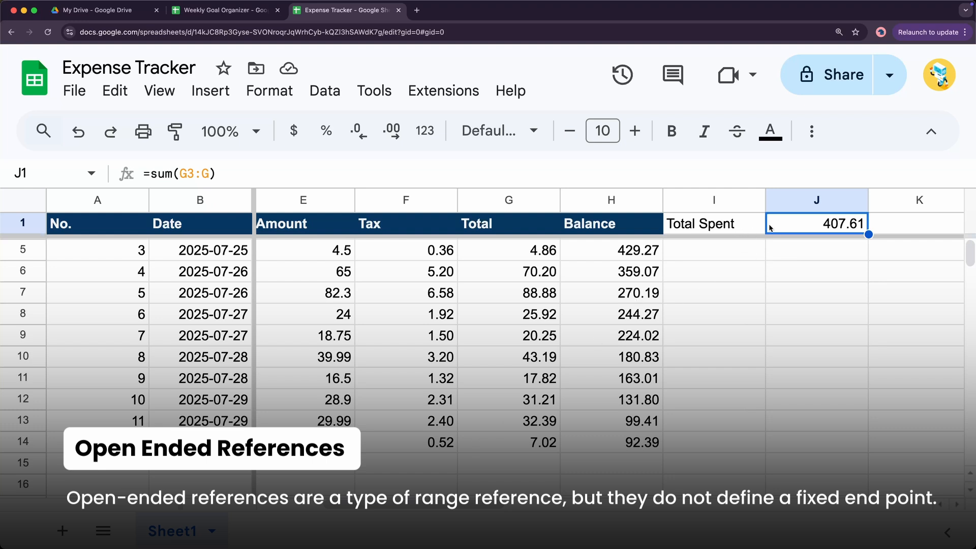
{"action": "left_click", "coordinate": [521, 469]}
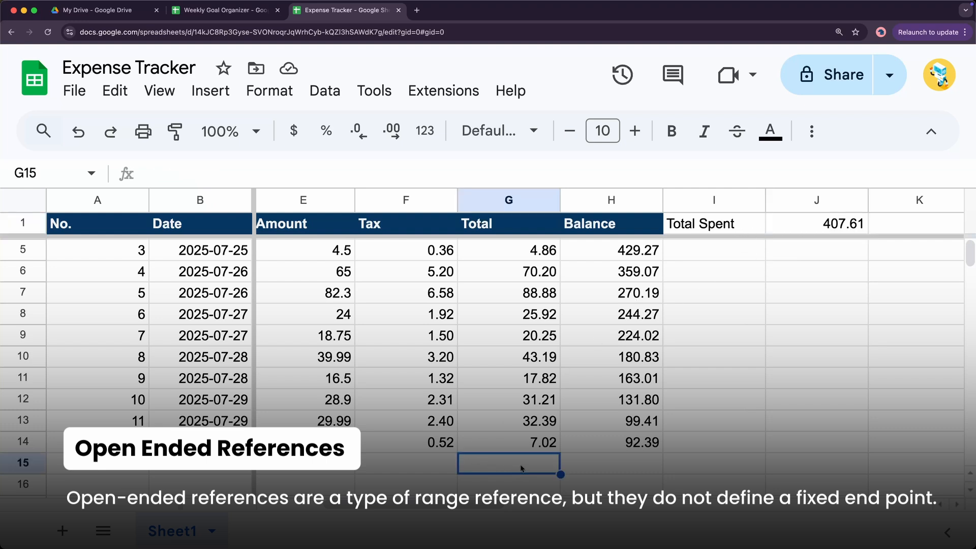
{"action": "type", "text": "52"}
{"action": "key", "text": "Return"}
{"action": "type", "text": "55"}
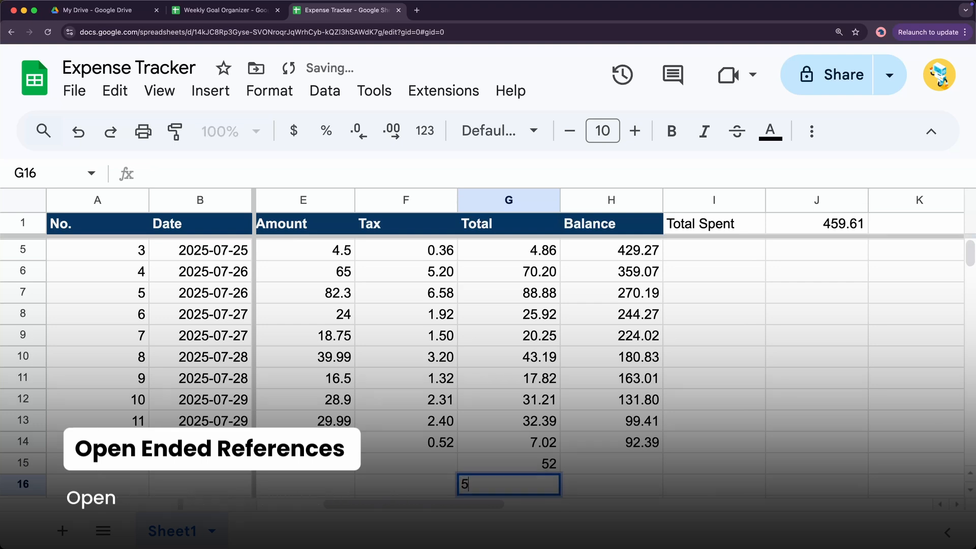
{"action": "key", "text": "Return"}
{"action": "type", "text": "55"}
{"action": "key", "text": "Return"}
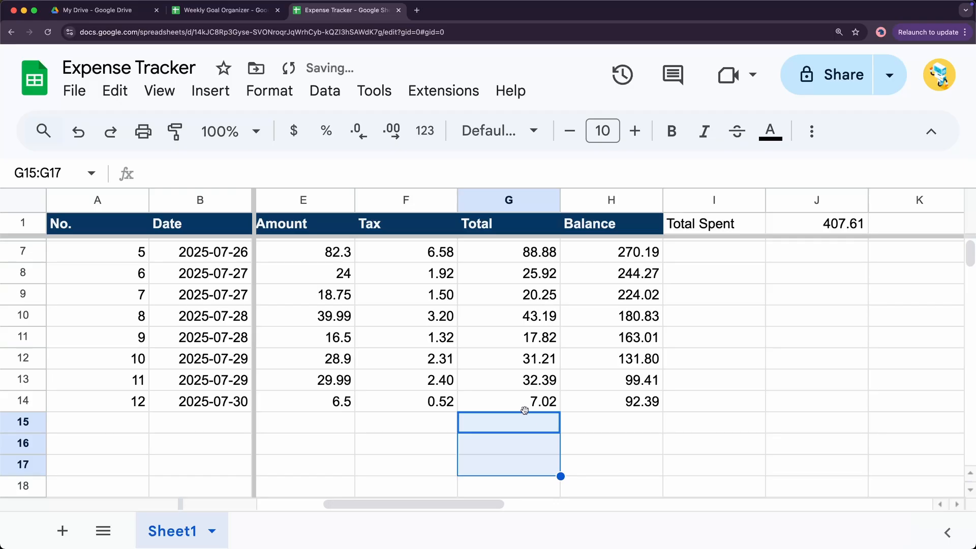
Examine the Tax formula in F8 and the Balance formulas in H4, H5 and H6
{"action": "left_click", "coordinate": [407, 283]}
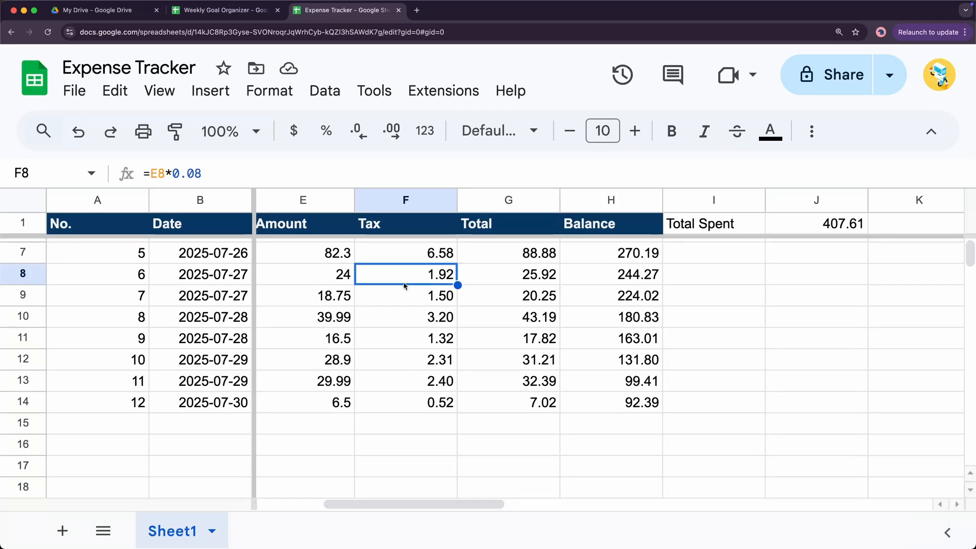
{"action": "scroll", "coordinate": [407, 282], "scroll_direction": "up", "scroll_amount": 3}
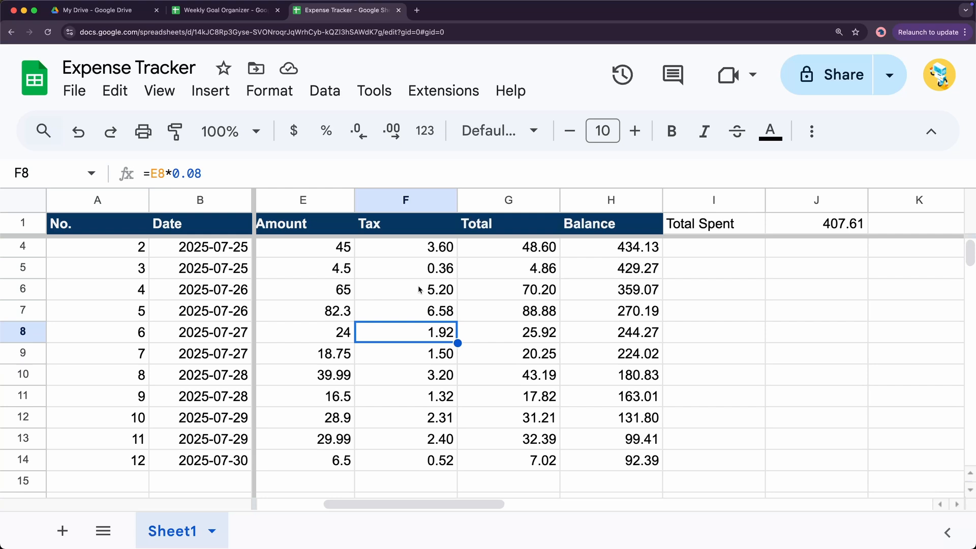
{"action": "left_click", "coordinate": [630, 252]}
{"action": "left_click", "coordinate": [629, 269]}
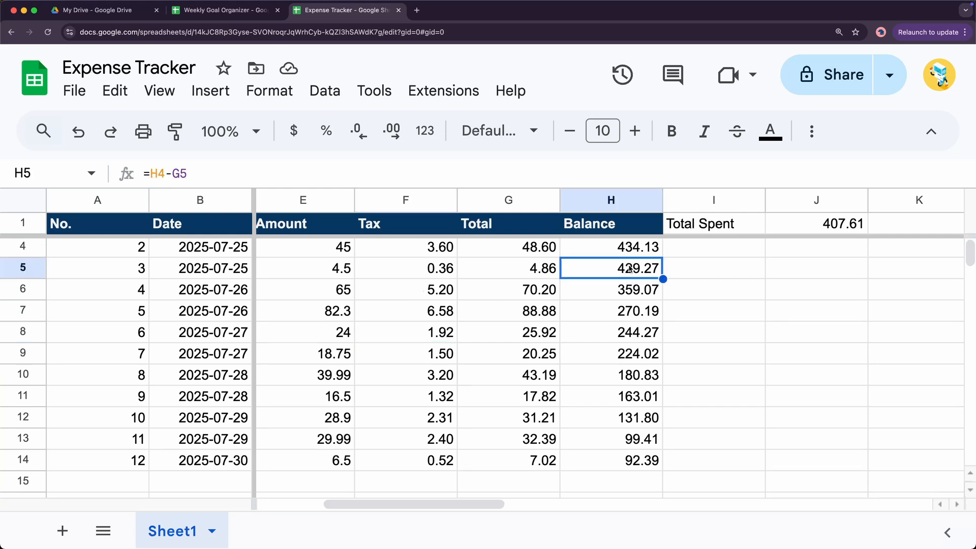
{"action": "left_click", "coordinate": [629, 289]}
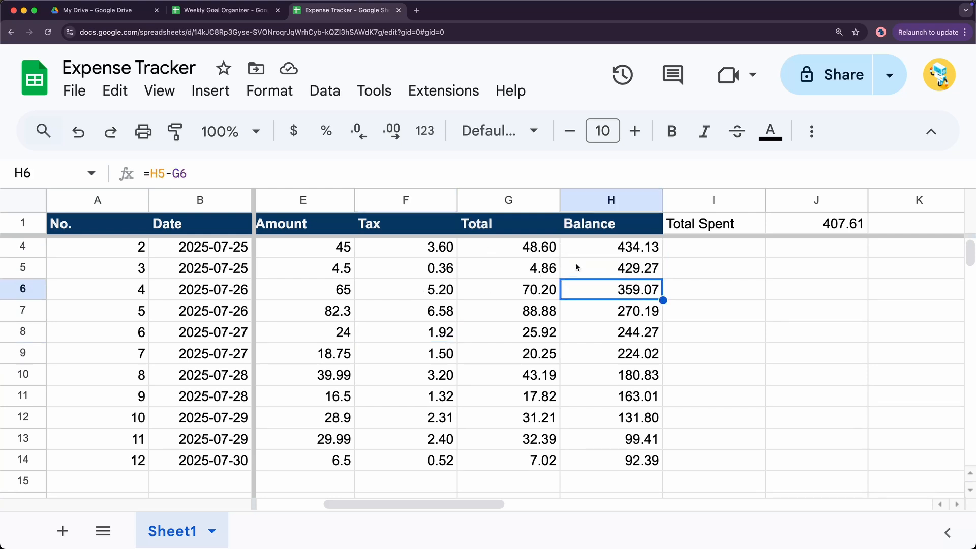
Replace the Total Spent label in I1 with the header Percentage and copy the Balance header's formatting onto it
{"action": "scroll", "coordinate": [585, 269], "scroll_direction": "up", "scroll_amount": 2}
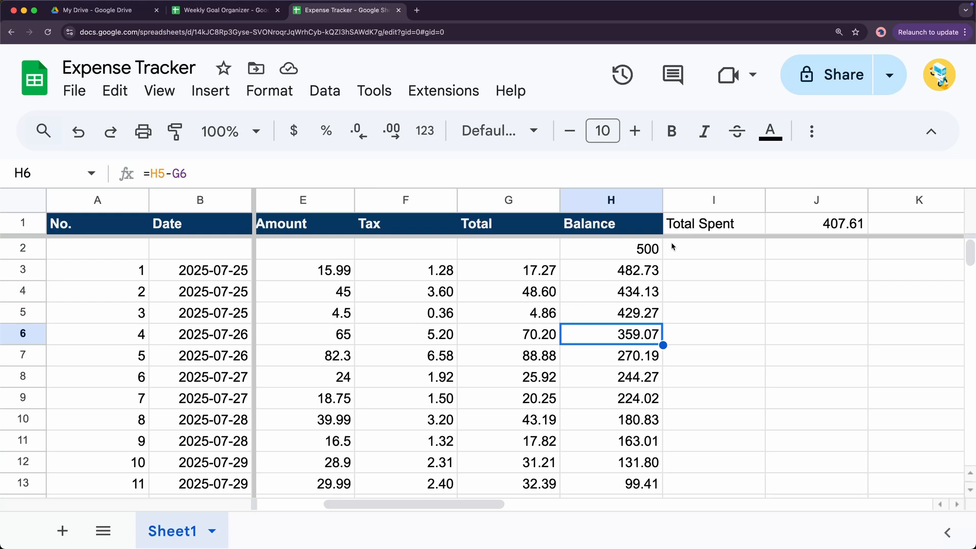
{"action": "left_click", "coordinate": [684, 228]}
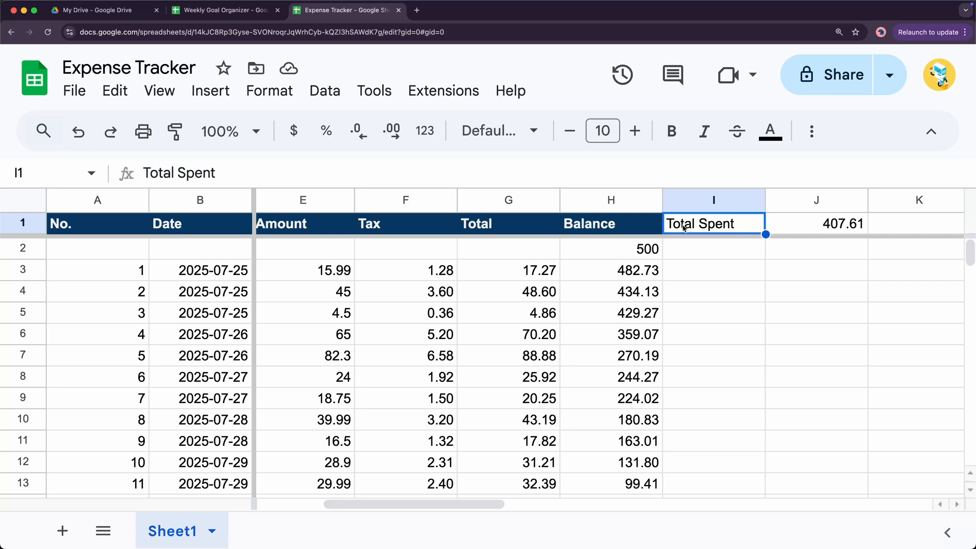
{"action": "type", "text": "Percentage"}
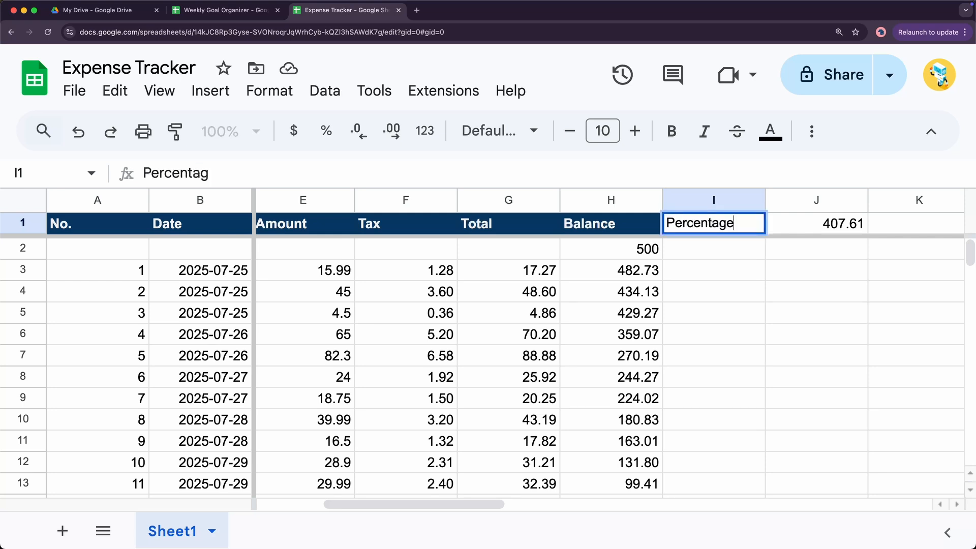
{"action": "key", "text": "Tab"}
{"action": "left_click", "coordinate": [607, 224]}
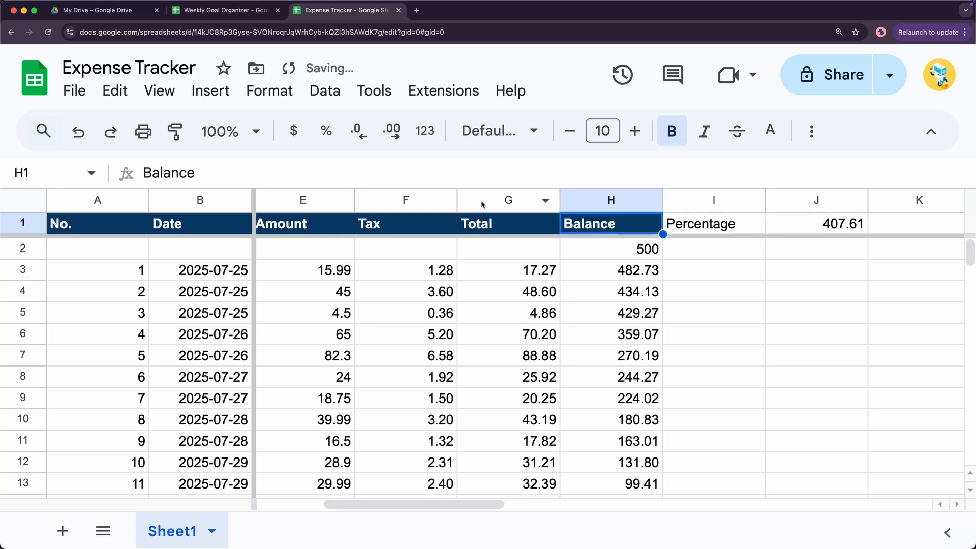
{"action": "left_click", "coordinate": [175, 132]}
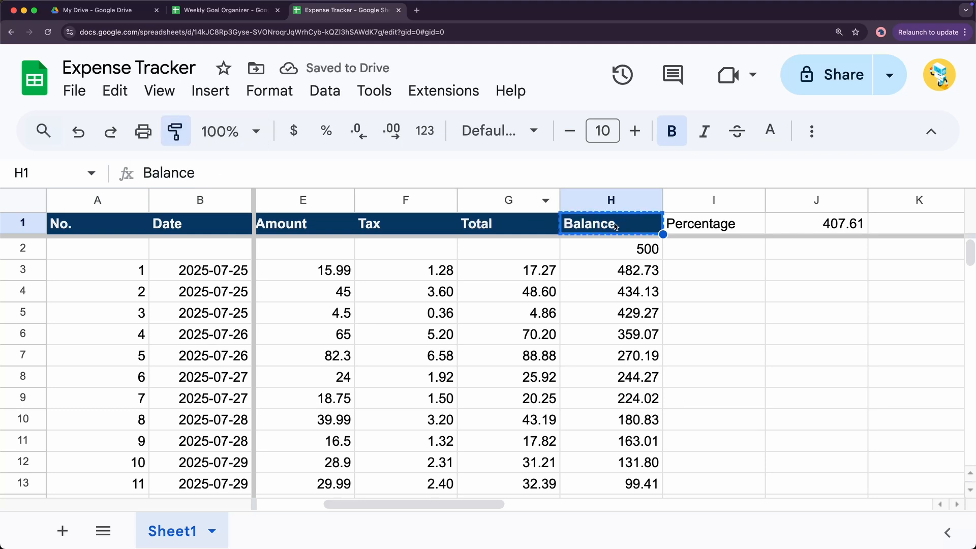
{"action": "left_click", "coordinate": [729, 231]}
Examine the expense totals in G3, G4 and G5 against the starting balance in H2
{"action": "left_click", "coordinate": [701, 268]}
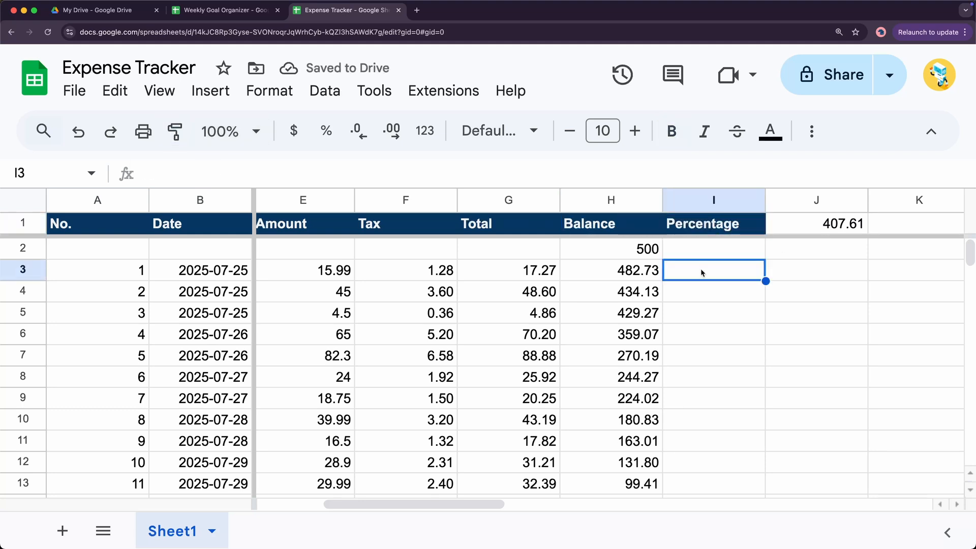
{"action": "left_click", "coordinate": [548, 276]}
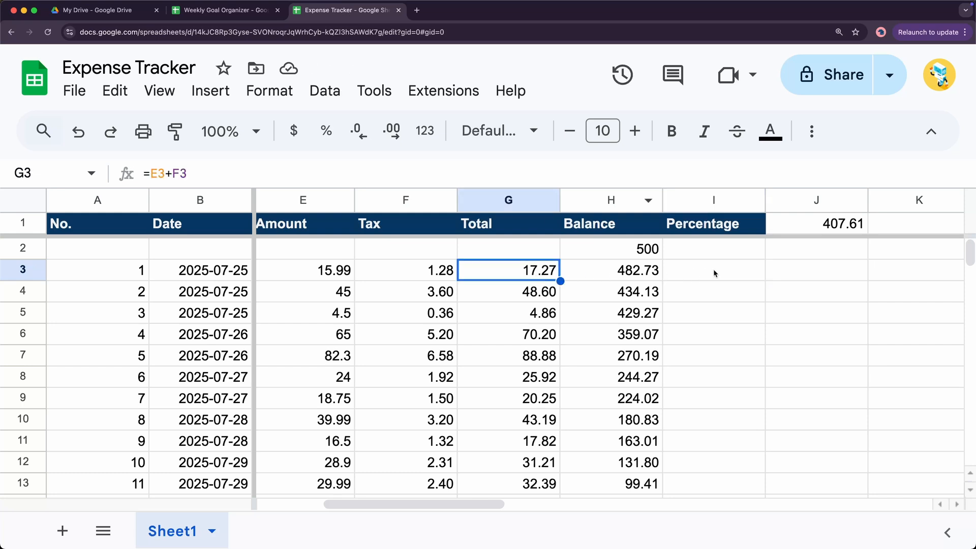
{"action": "left_click", "coordinate": [730, 273]}
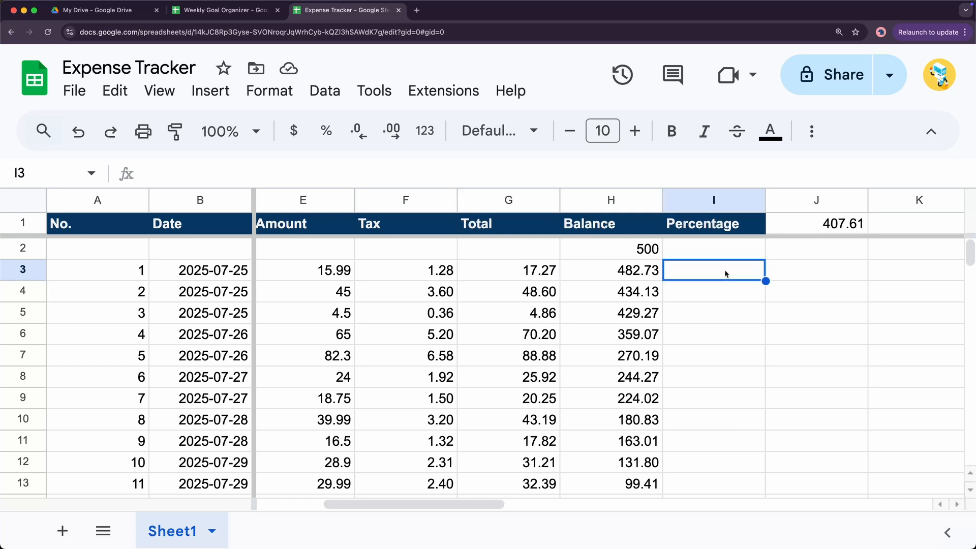
{"action": "left_click", "coordinate": [642, 247]}
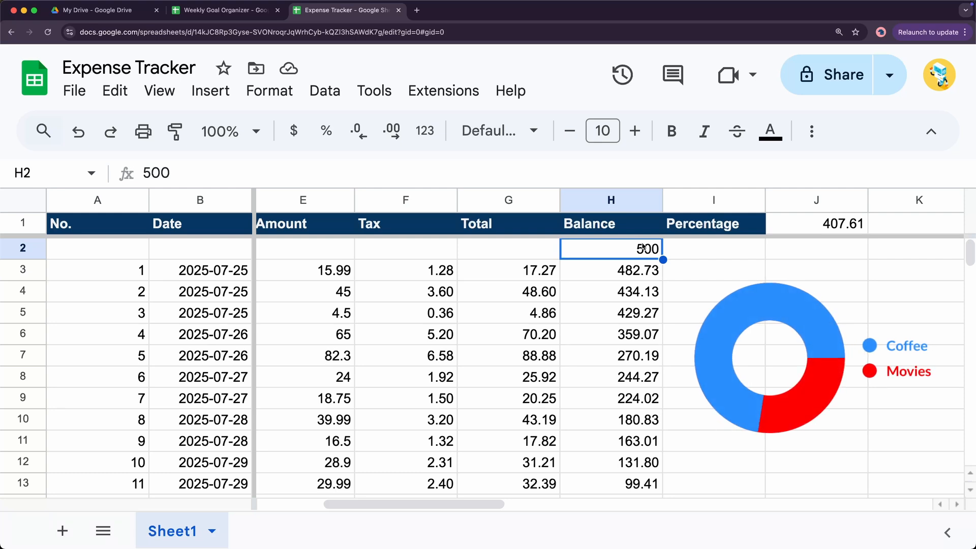
{"action": "left_click", "coordinate": [532, 275]}
{"action": "left_click", "coordinate": [535, 294]}
{"action": "left_click", "coordinate": [541, 312]}
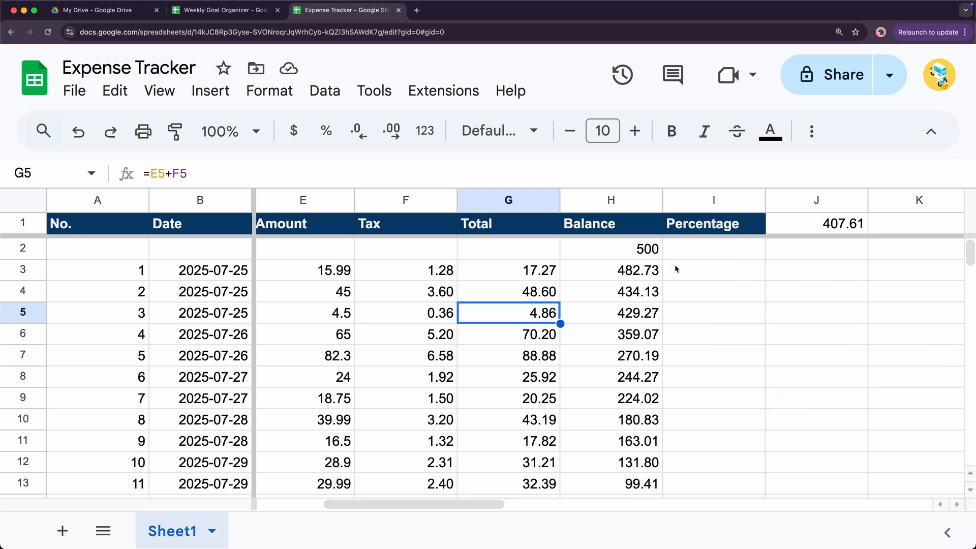
{"action": "left_click", "coordinate": [623, 250]}
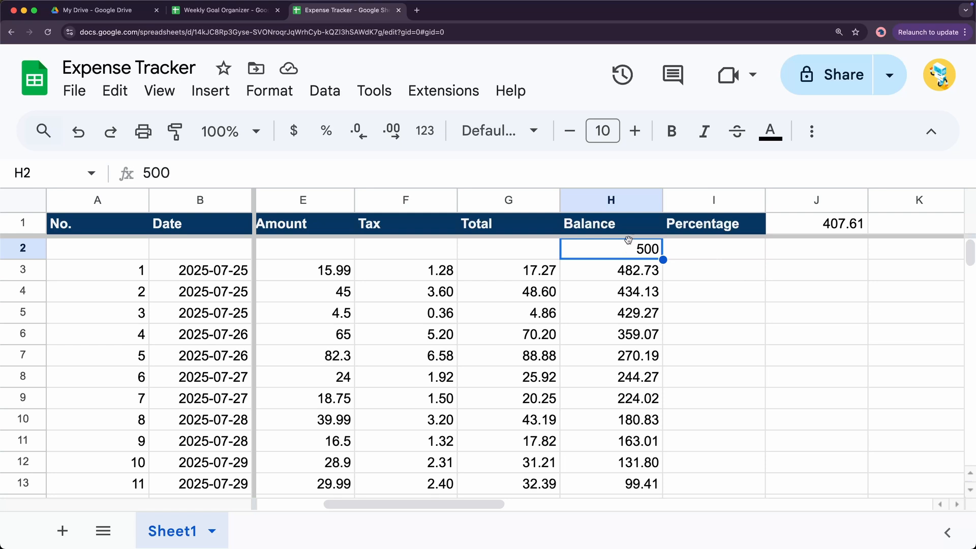
{"action": "left_click", "coordinate": [551, 322]}
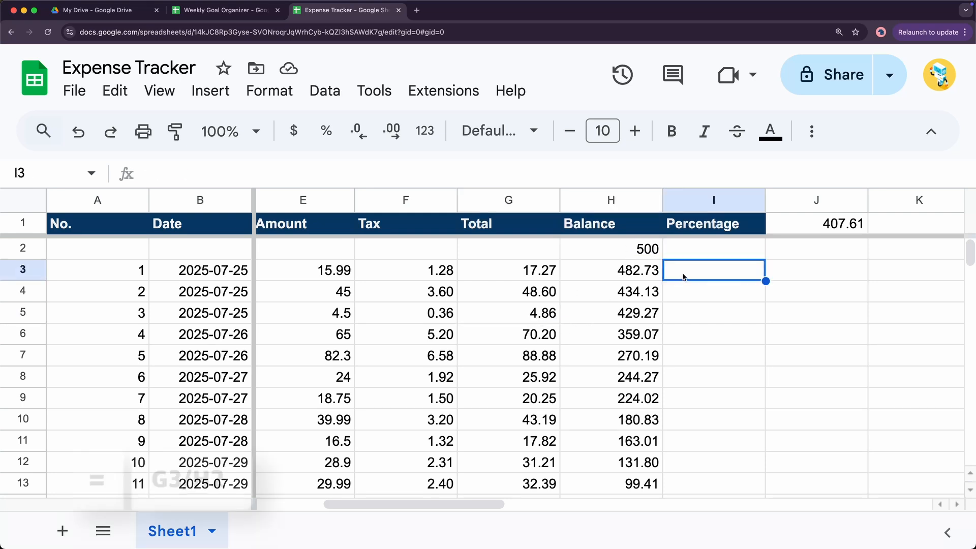
Enter =G3/H2 in I3 to calculate the first expense's share of the starting balance
{"action": "type", "text": "="}
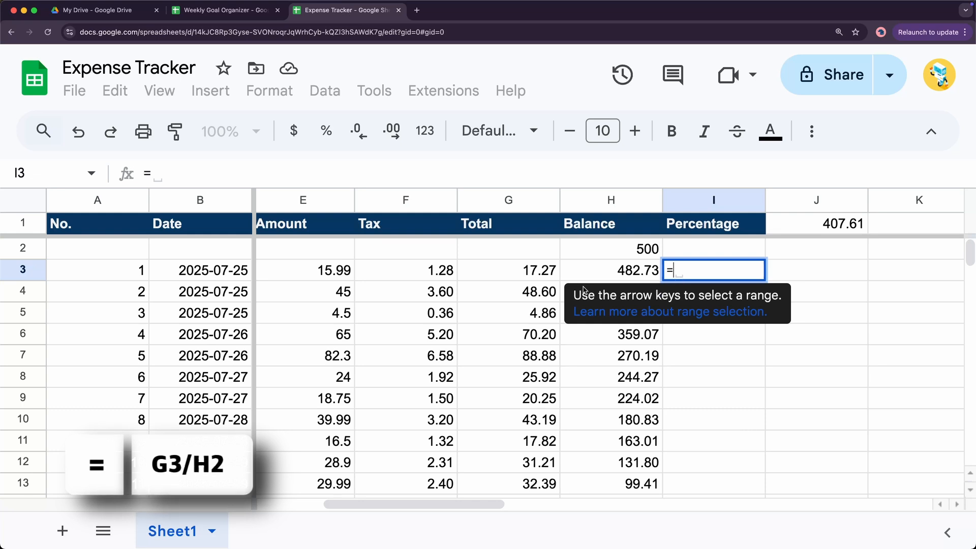
{"action": "left_click", "coordinate": [535, 273]}
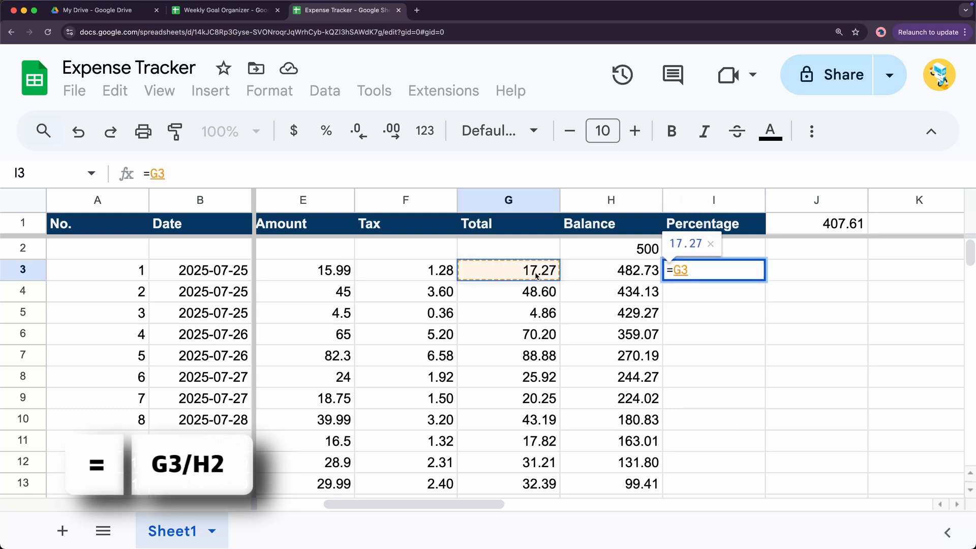
{"action": "type", "text": "/"}
{"action": "left_click", "coordinate": [592, 253]}
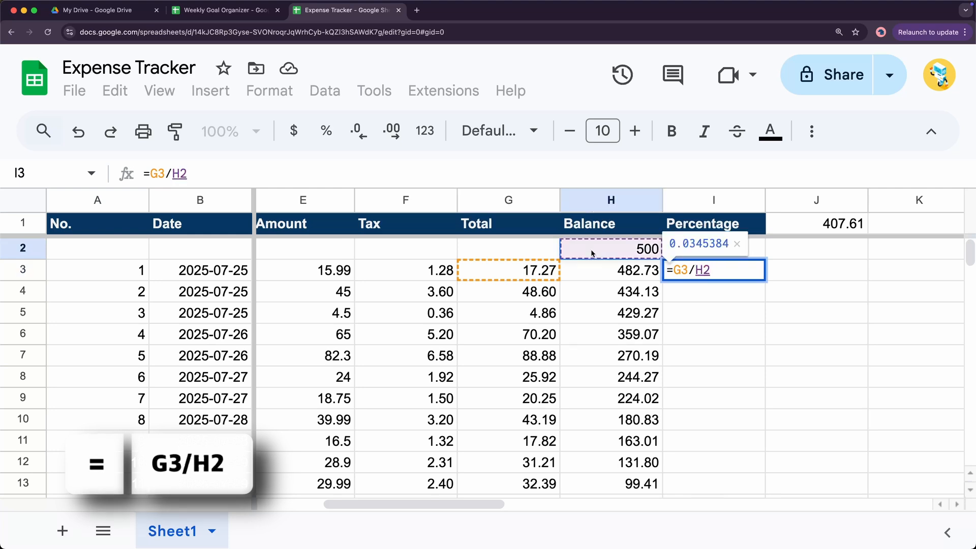
{"action": "key", "text": "Return"}
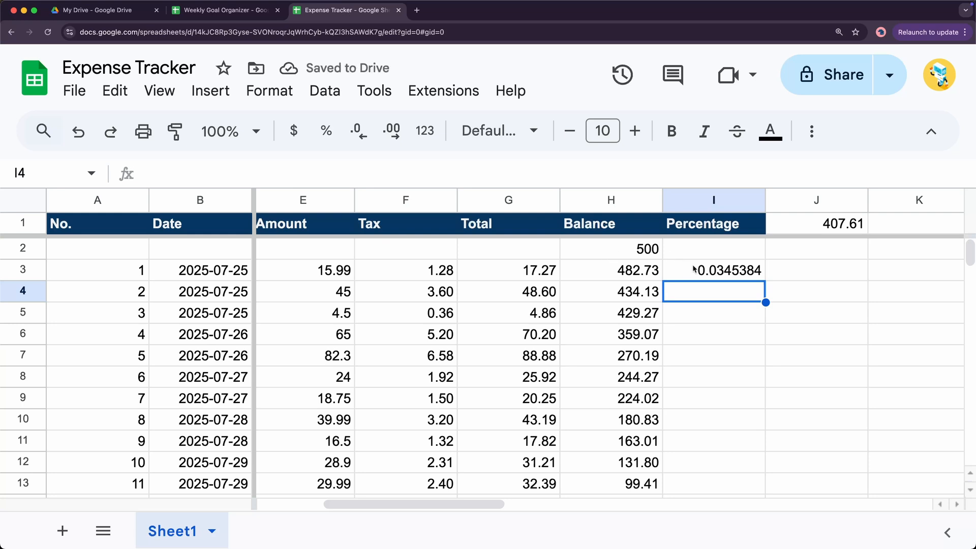
Format I3 as a percentage and fill its formula down the Percentage column to row 14
{"action": "left_click", "coordinate": [726, 276]}
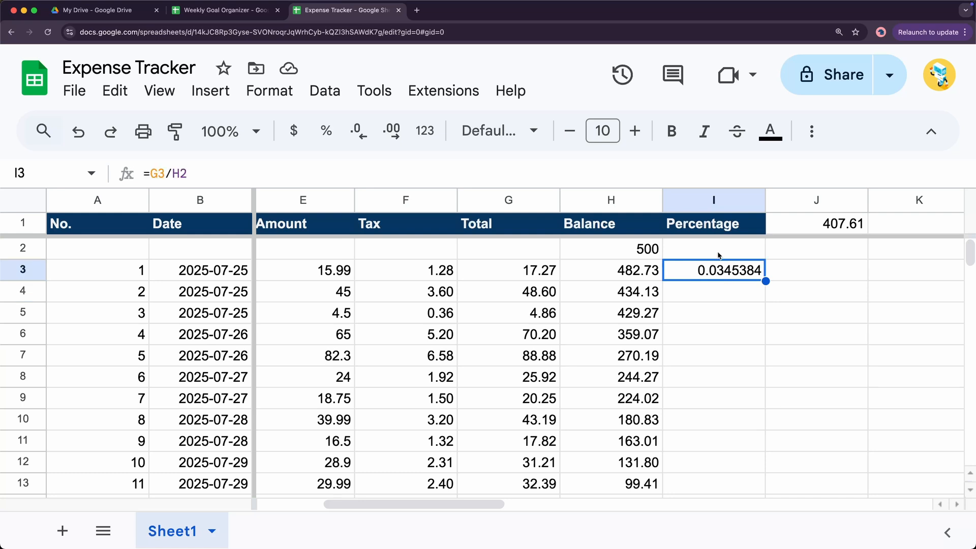
{"action": "left_click", "coordinate": [328, 139]}
{"action": "double_click", "coordinate": [765, 282]}
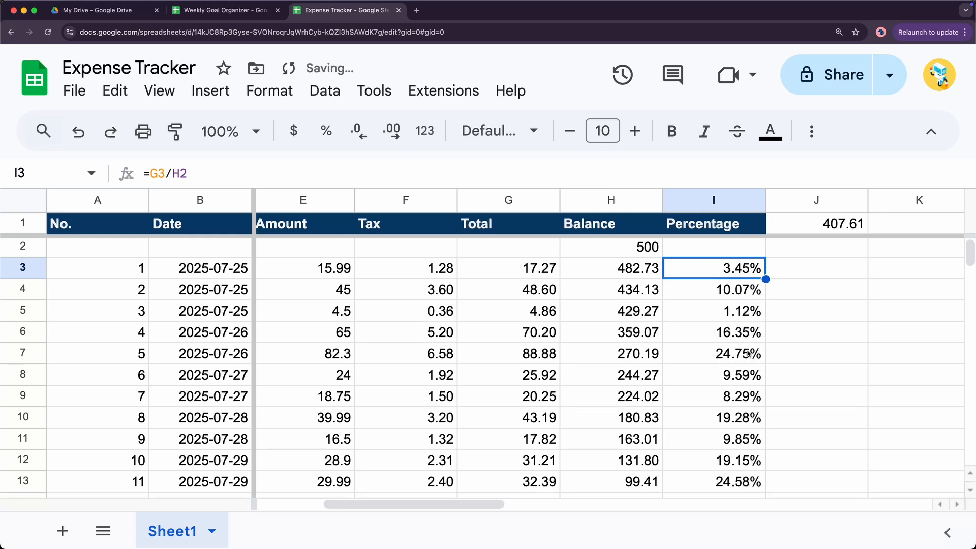
Review the filled Percentage column and compare the formulas in I3 and I4
{"action": "scroll", "coordinate": [738, 403], "scroll_direction": "down", "scroll_amount": 1}
{"action": "scroll", "coordinate": [738, 407], "scroll_direction": "down", "scroll_amount": 2}
{"action": "scroll", "coordinate": [737, 412], "scroll_direction": "up", "scroll_amount": 3}
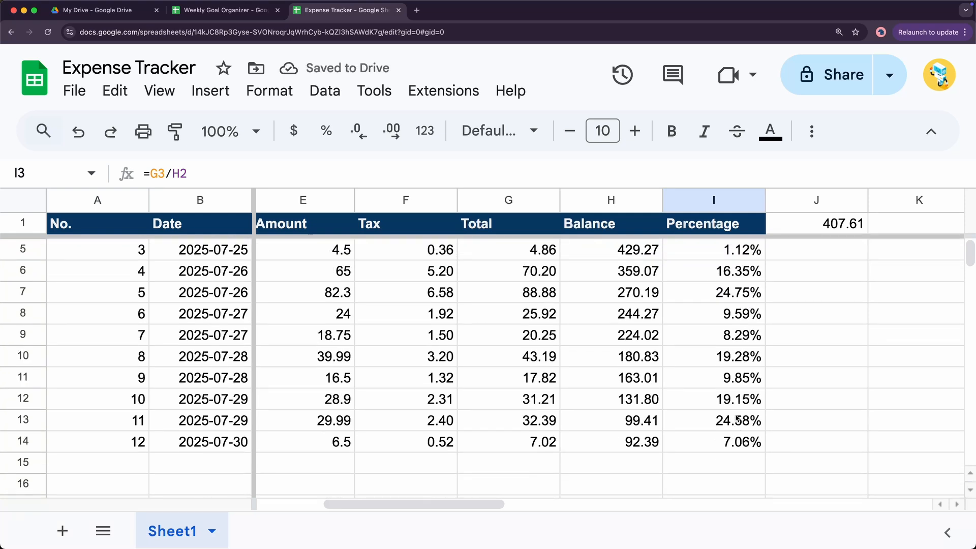
{"action": "left_click", "coordinate": [733, 295]}
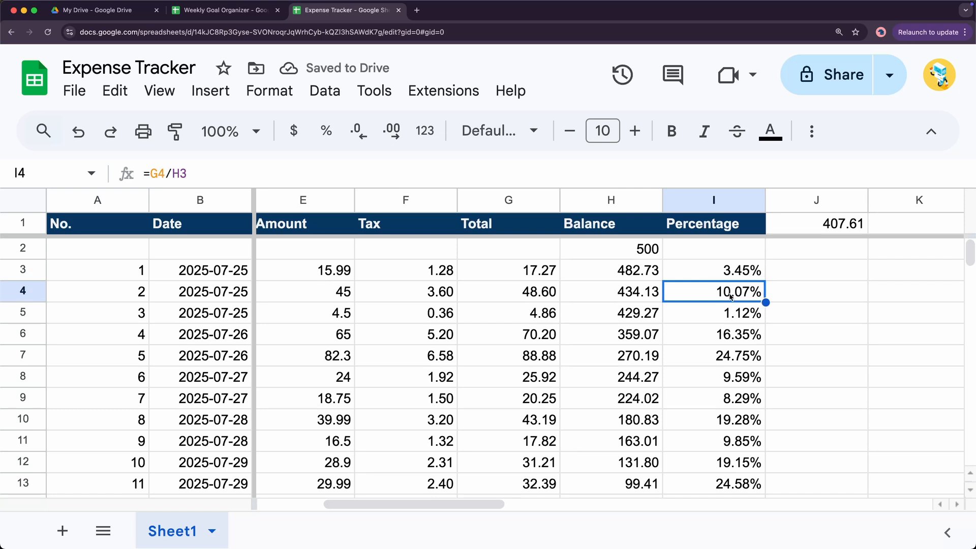
{"action": "left_click", "coordinate": [737, 279]}
{"action": "left_click", "coordinate": [733, 293]}
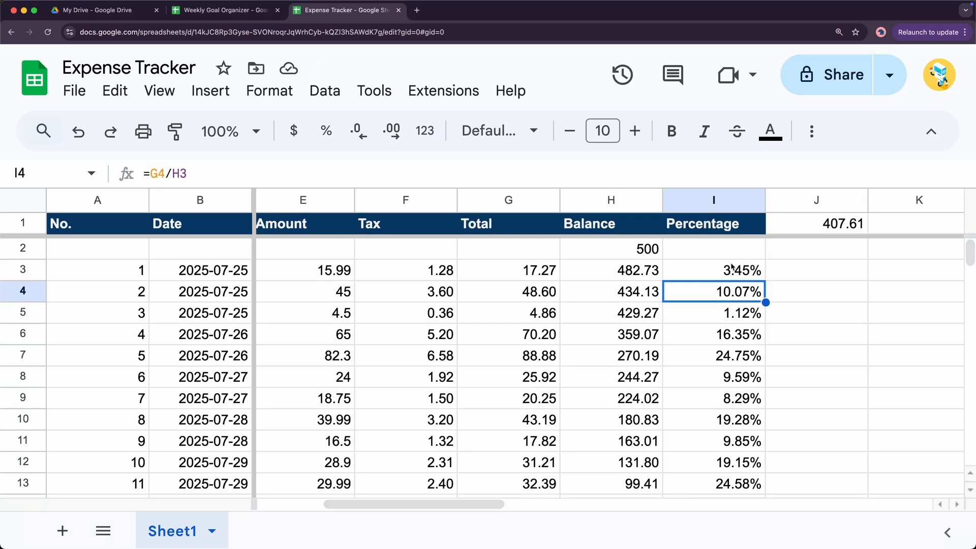
{"action": "left_click", "coordinate": [733, 274]}
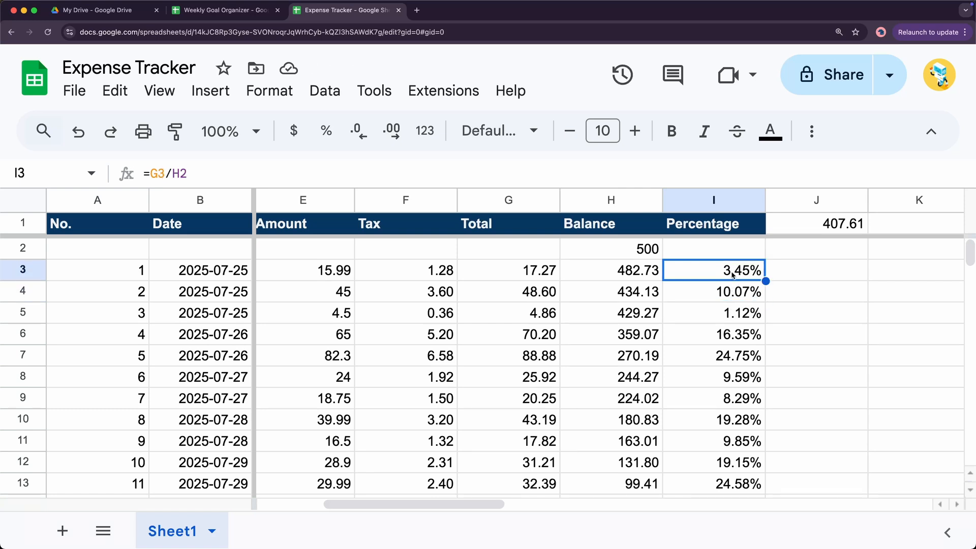
{"action": "left_click", "coordinate": [725, 298]}
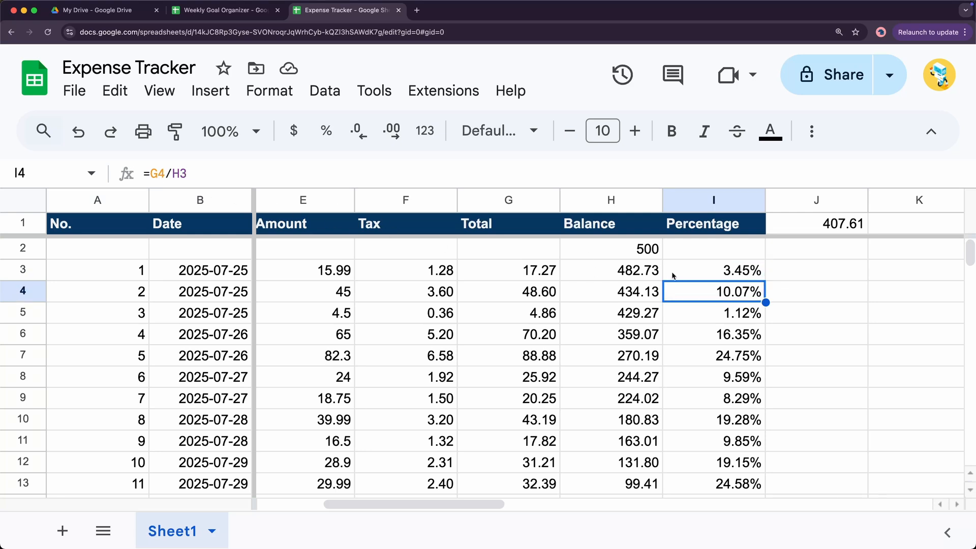
Inspect which Total and Balance cells the Percentage formulas in I4, I5, I6 and I3 reference
{"action": "double_click", "coordinate": [724, 296]}
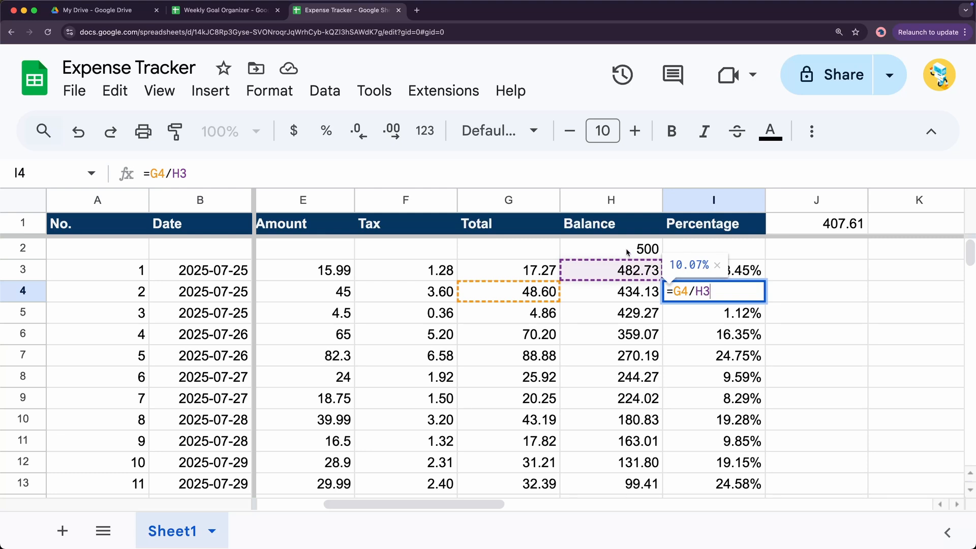
{"action": "key", "text": "Return"}
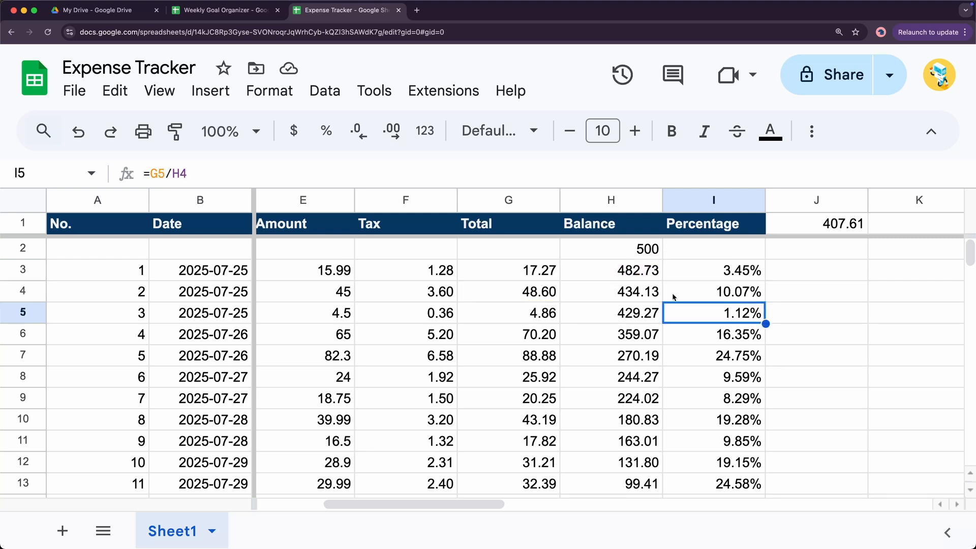
{"action": "double_click", "coordinate": [712, 309]}
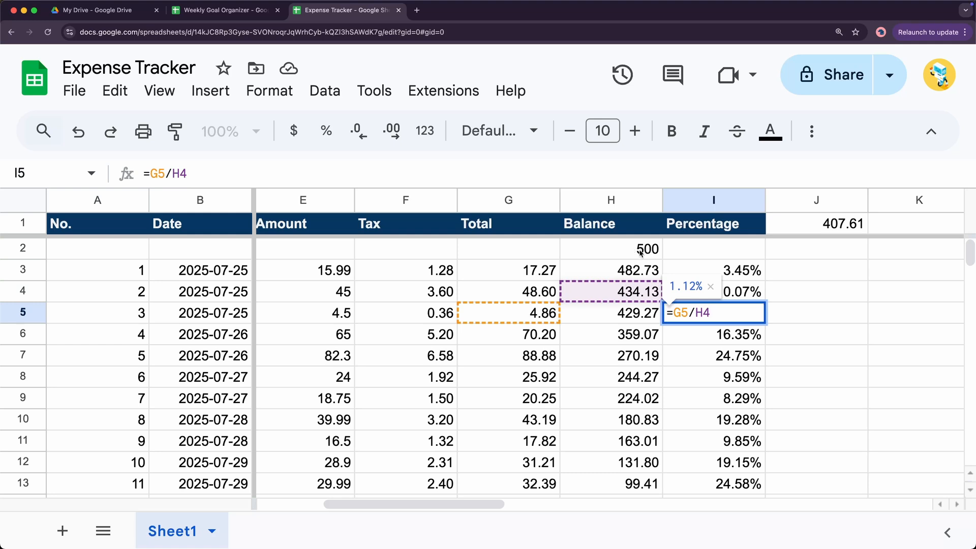
{"action": "key", "text": "Return"}
{"action": "double_click", "coordinate": [700, 330]}
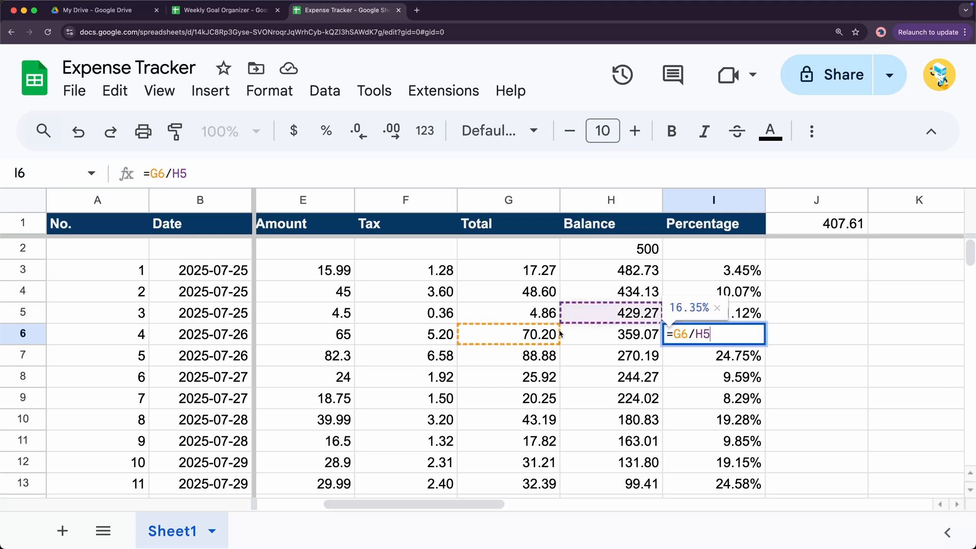
{"action": "key", "text": "Return"}
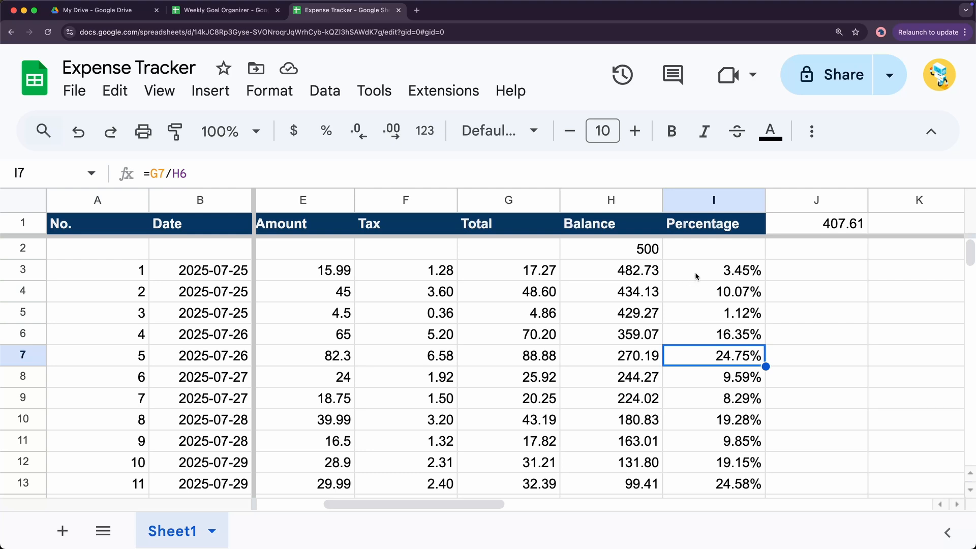
{"action": "left_click", "coordinate": [703, 287]}
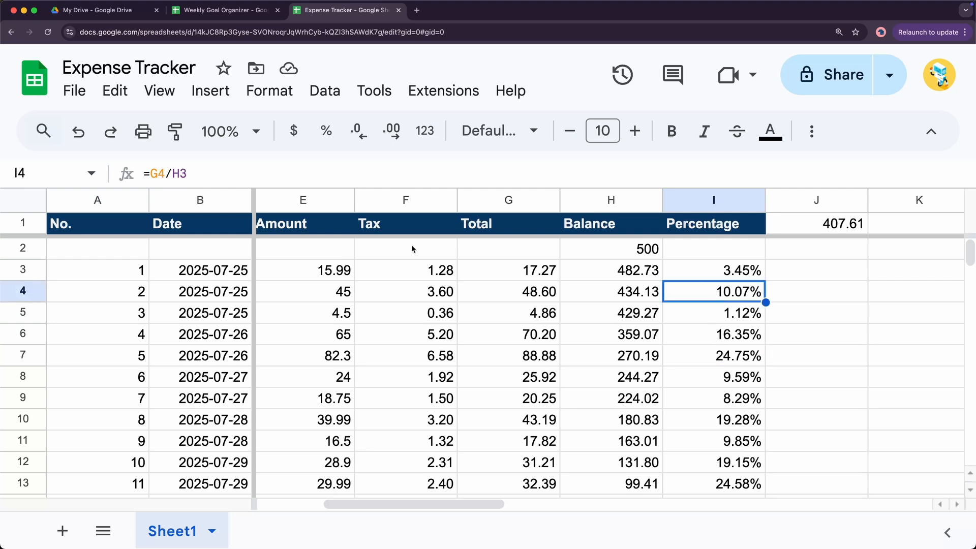
{"action": "left_click_drag", "start_coordinate": [186, 173], "coordinate": [144, 173]}
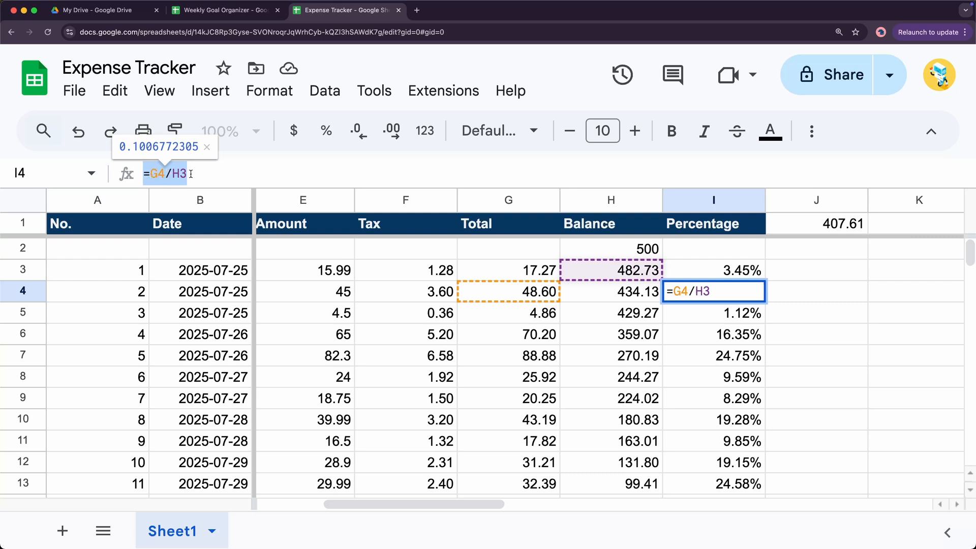
{"action": "key", "text": "Return"}
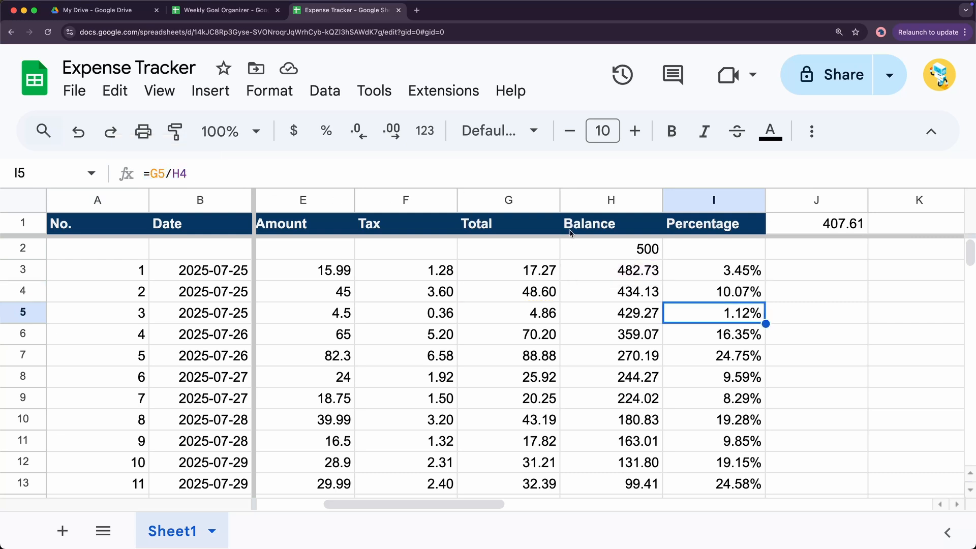
{"action": "double_click", "coordinate": [714, 271]}
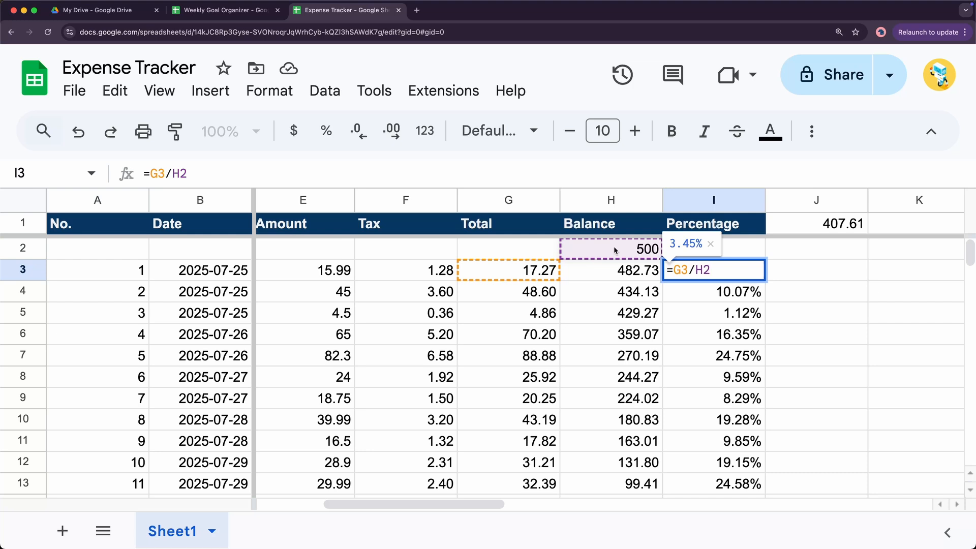
{"action": "key", "text": "Return"}
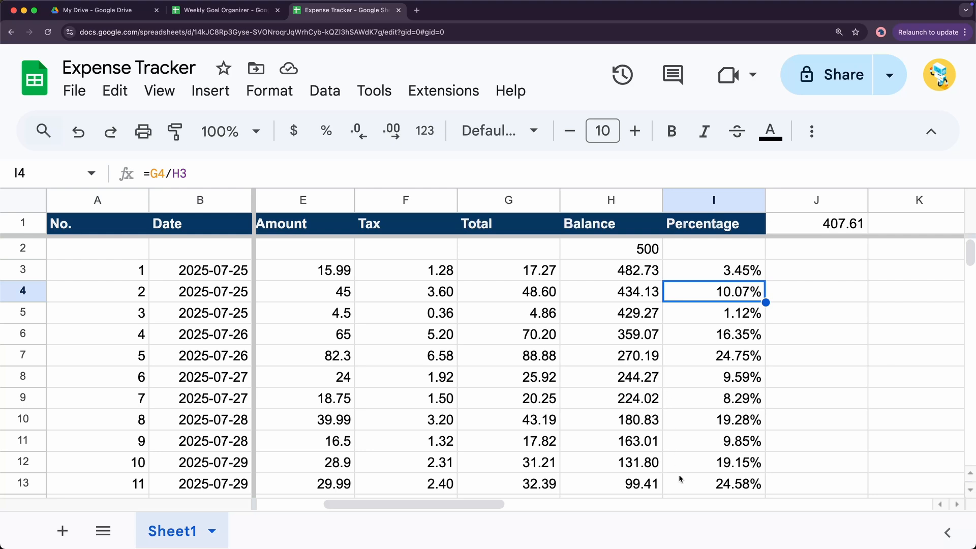
Change the Percentage formula in I3 to =G3/$H$2 so the starting balance reference is absolute
{"action": "left_click", "coordinate": [710, 271]}
{"action": "double_click", "coordinate": [710, 267]}
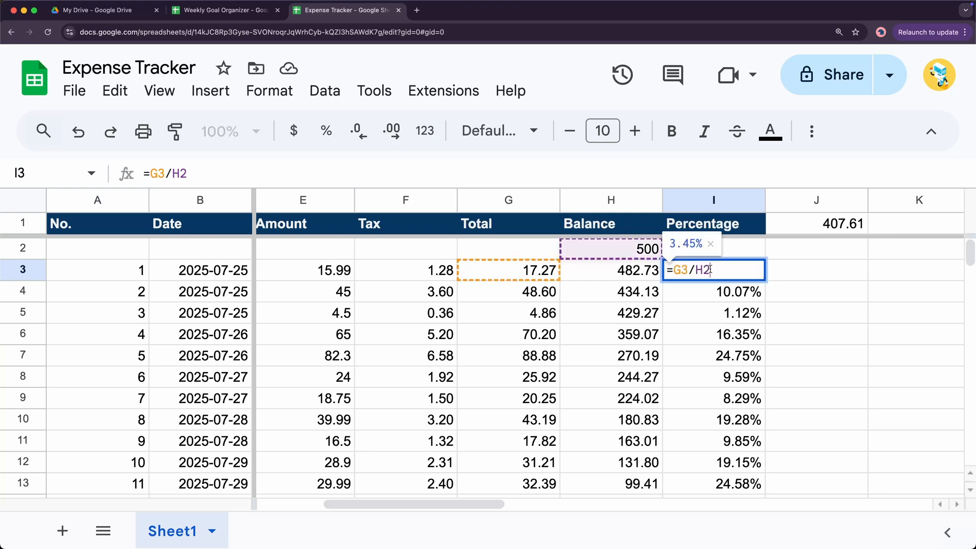
{"action": "left_click", "coordinate": [695, 271]}
{"action": "type", "text": "$H"}
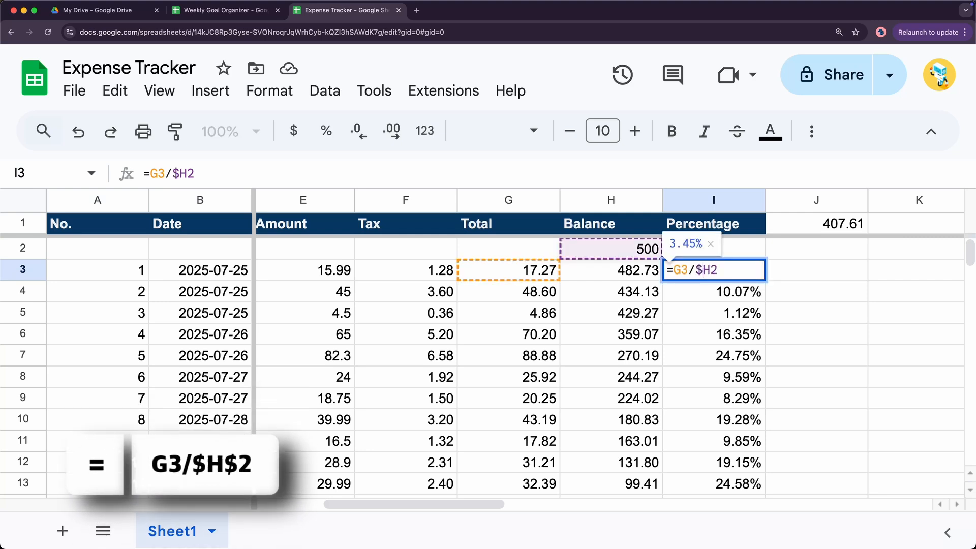
{"action": "type", "text": "$"}
{"action": "key", "text": "Return"}
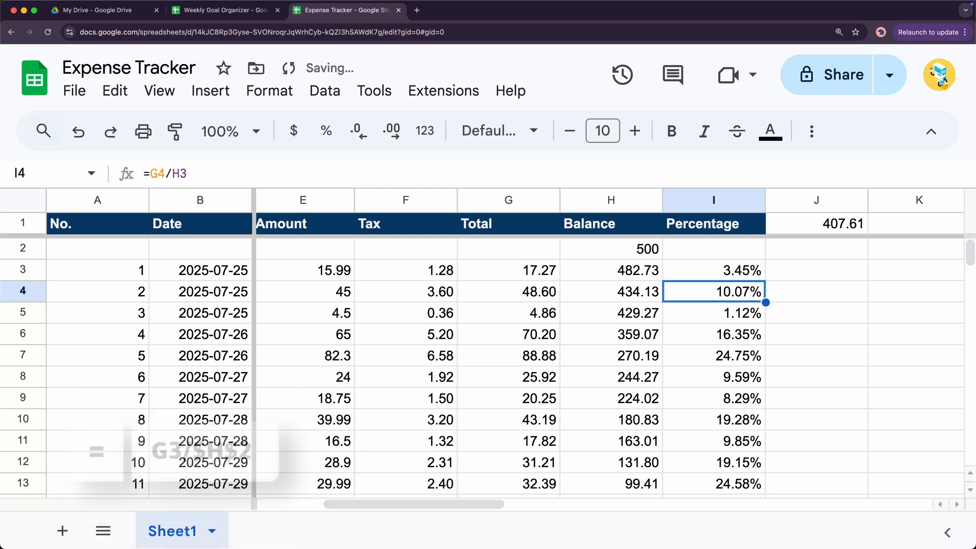
Fill the I3 formula down the Percentage column to row 14 and compare the formulas in I3 and I4
{"action": "left_click", "coordinate": [740, 271]}
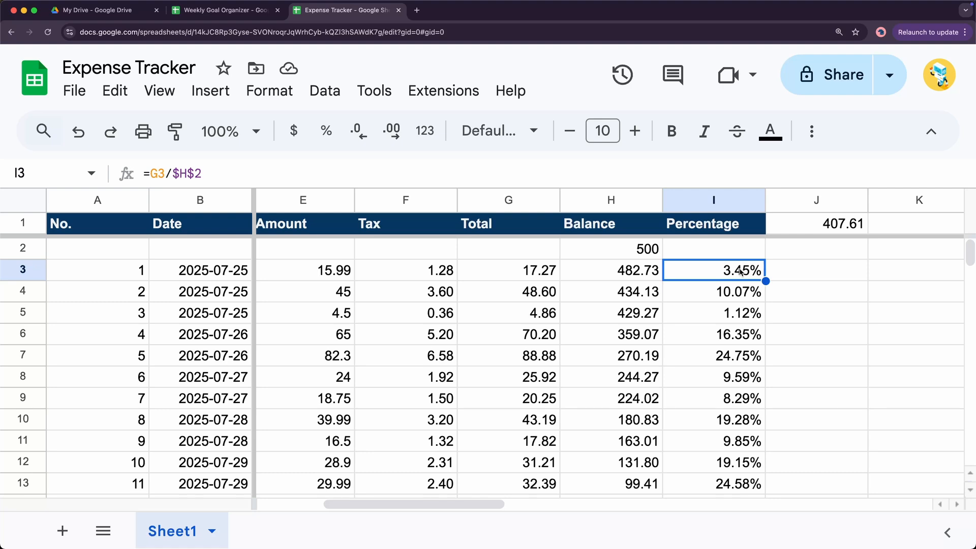
{"action": "key", "text": "super+shift+Down"}
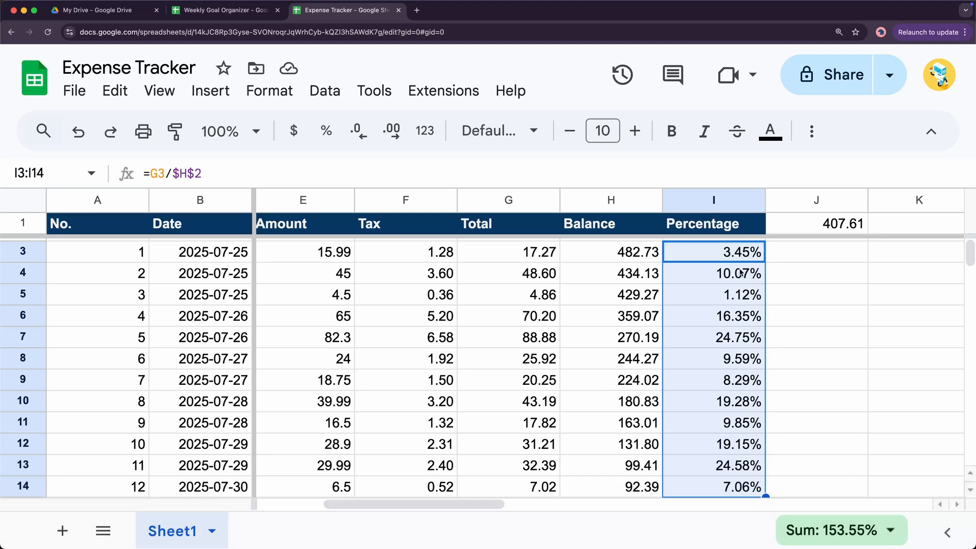
{"action": "key", "text": "super+d"}
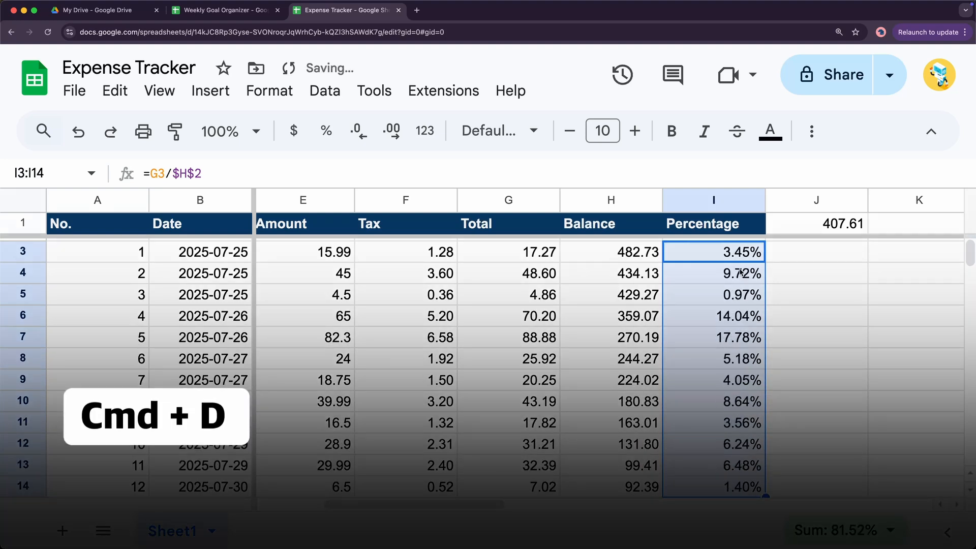
{"action": "scroll", "coordinate": [748, 274], "scroll_direction": "up", "scroll_amount": 1}
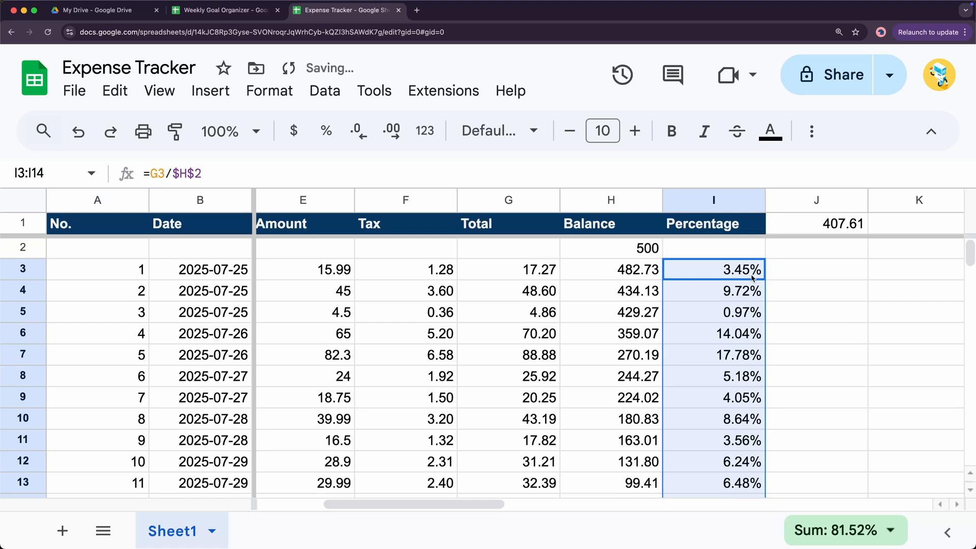
{"action": "left_click", "coordinate": [732, 293]}
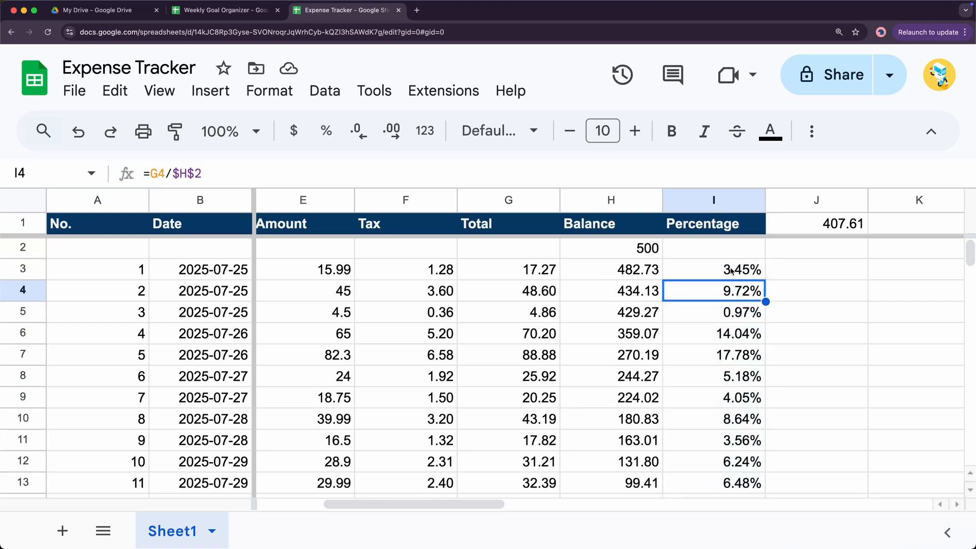
{"action": "left_click", "coordinate": [732, 272]}
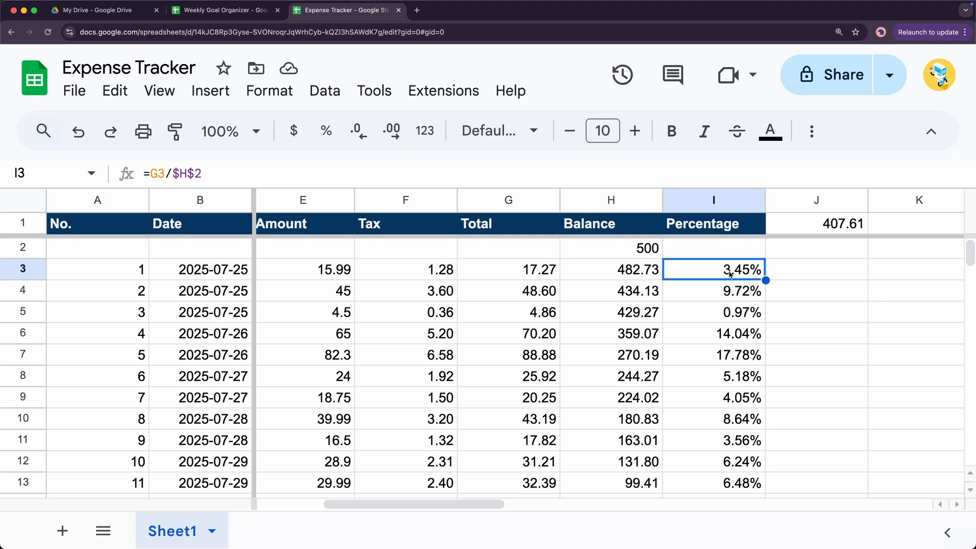
{"action": "left_click", "coordinate": [732, 294]}
Try making the Total reference absolute too, with =$G$3/$H$2 in I3, and fill it down to row 14
{"action": "double_click", "coordinate": [737, 275]}
{"action": "left_click", "coordinate": [681, 271]}
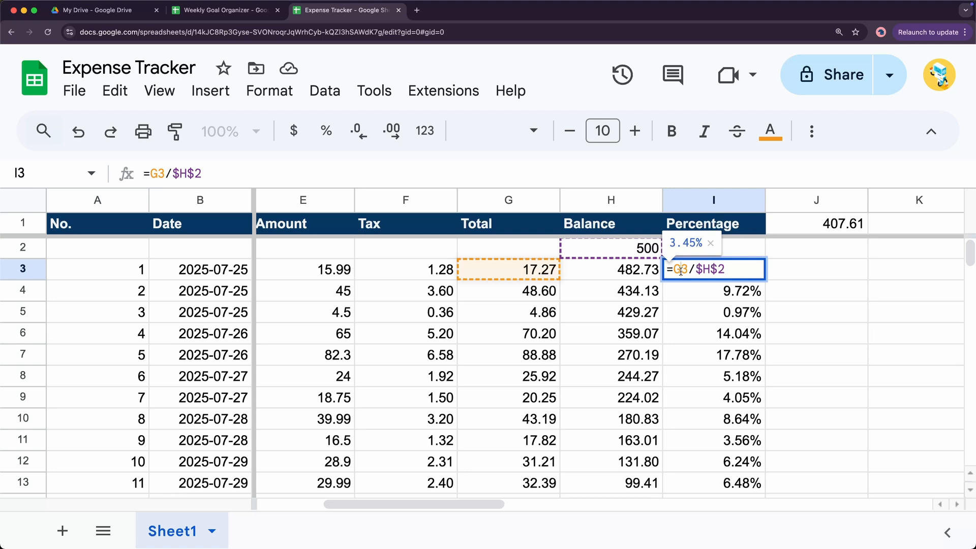
{"action": "key", "text": "F4"}
{"action": "key", "text": "Return"}
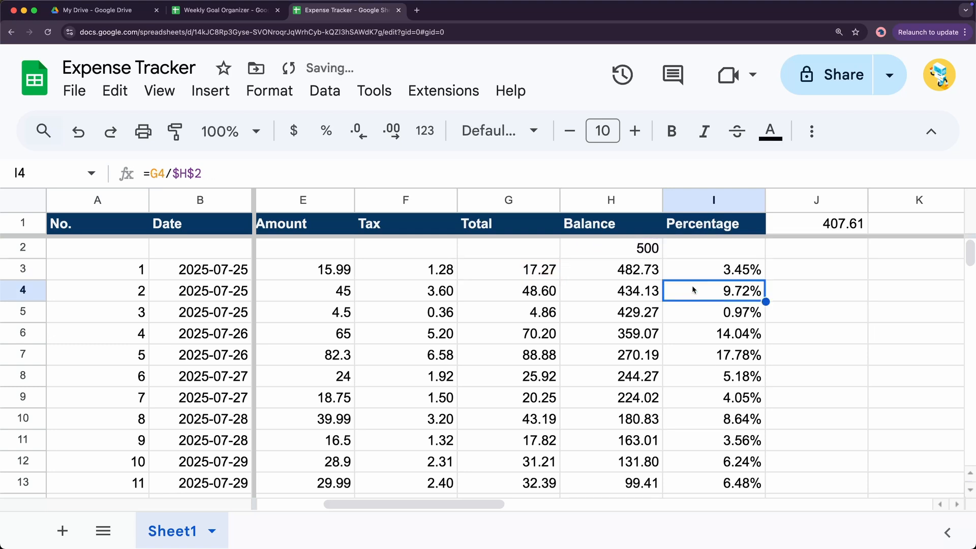
{"action": "left_click", "coordinate": [702, 275]}
{"action": "key", "text": "ctrl+shift+Down"}
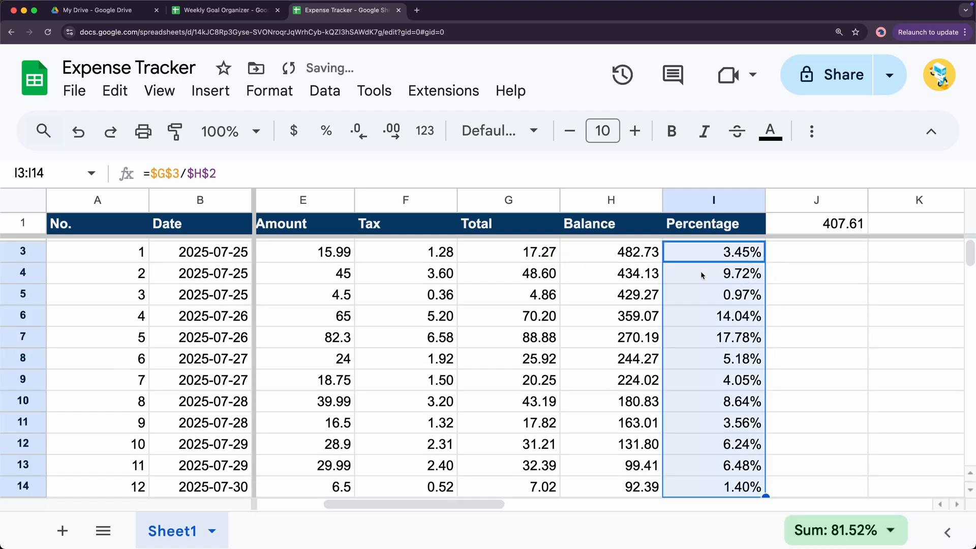
{"action": "key", "text": "ctrl+d"}
{"action": "scroll", "coordinate": [734, 370], "scroll_direction": "up", "scroll_amount": 1}
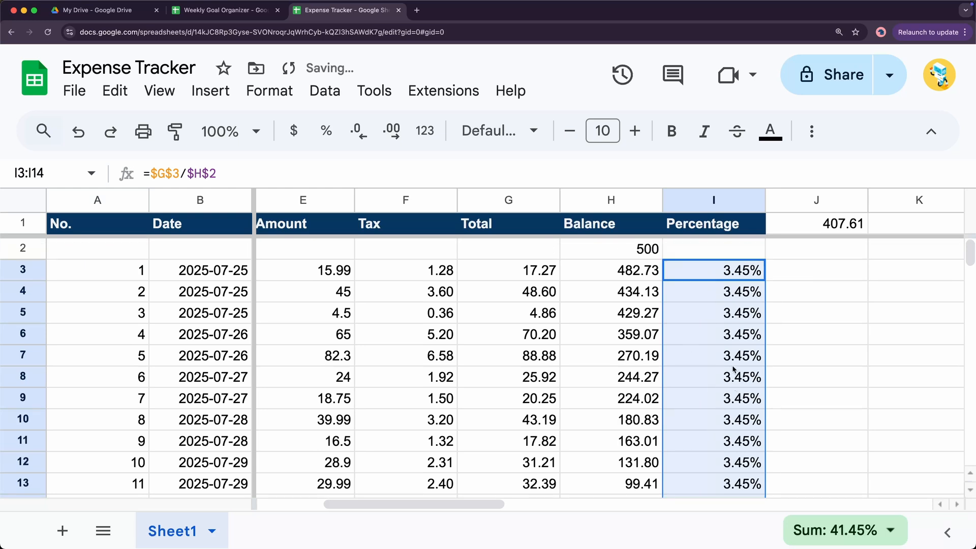
Inspect which cells the filled Percentage formulas in I9, I8, I6, I5 and I4 reference
{"action": "scroll", "coordinate": [733, 361], "scroll_direction": "down", "scroll_amount": 2}
{"action": "left_click", "coordinate": [729, 356]}
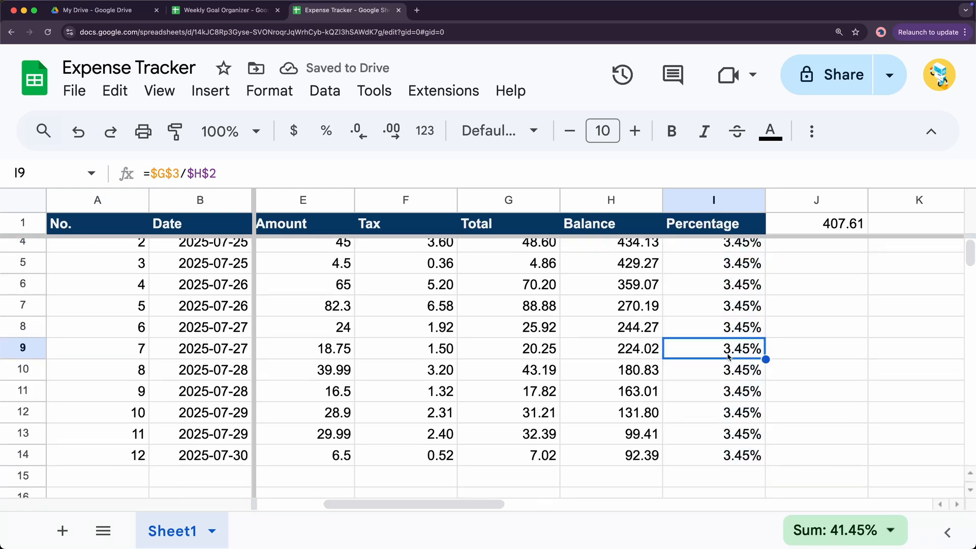
{"action": "double_click", "coordinate": [729, 356]}
{"action": "double_click", "coordinate": [736, 328]}
{"action": "left_click", "coordinate": [734, 288]}
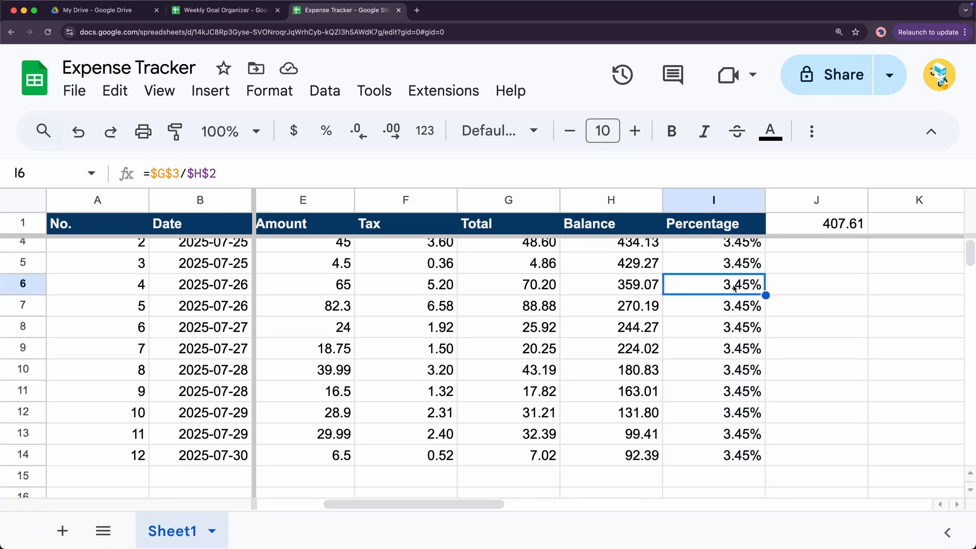
{"action": "double_click", "coordinate": [734, 288]}
{"action": "scroll", "coordinate": [730, 318], "scroll_direction": "up", "scroll_amount": 2}
{"action": "key", "text": "Escape"}
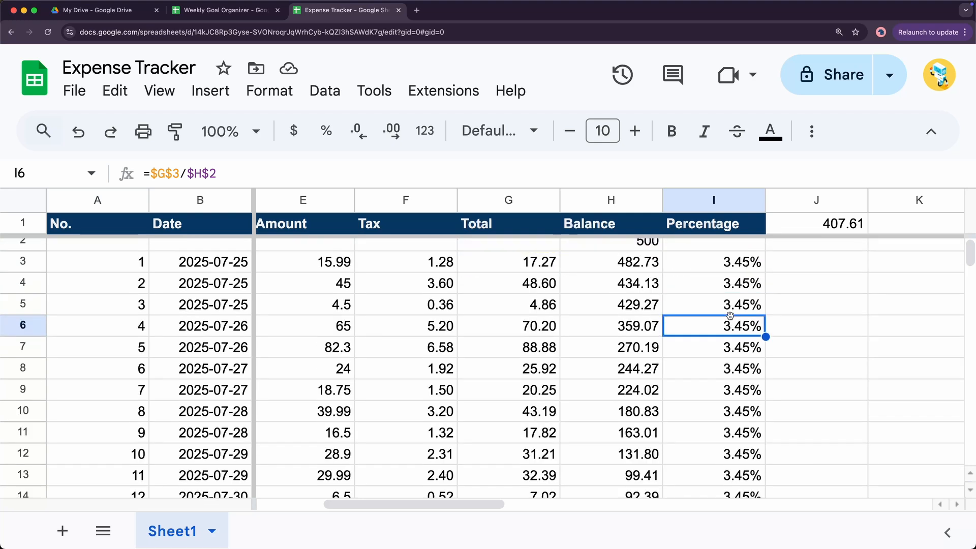
{"action": "double_click", "coordinate": [731, 307]}
{"action": "double_click", "coordinate": [738, 285]}
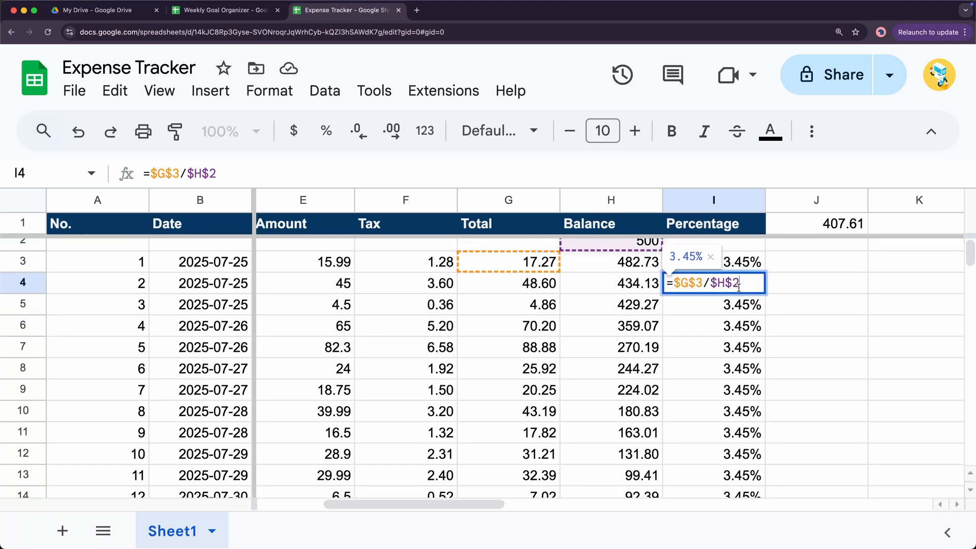
{"action": "scroll", "coordinate": [791, 309], "scroll_direction": "up", "scroll_amount": 1}
{"action": "left_click", "coordinate": [791, 310]}
Undo the last fill of the Percentage column and the absolute Total reference in I3
{"action": "left_click", "coordinate": [733, 276]}
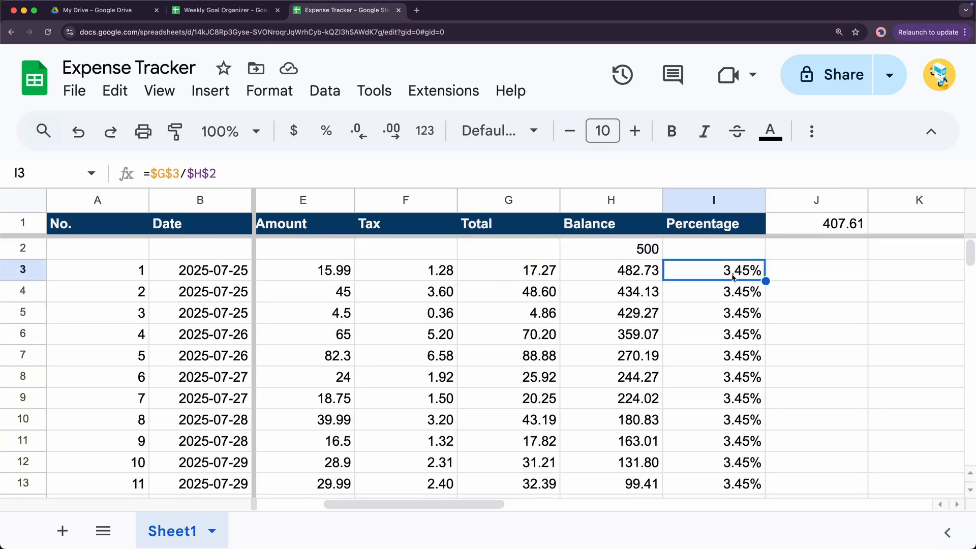
{"action": "key", "text": "super+z"}
{"action": "key", "text": "super+z"}
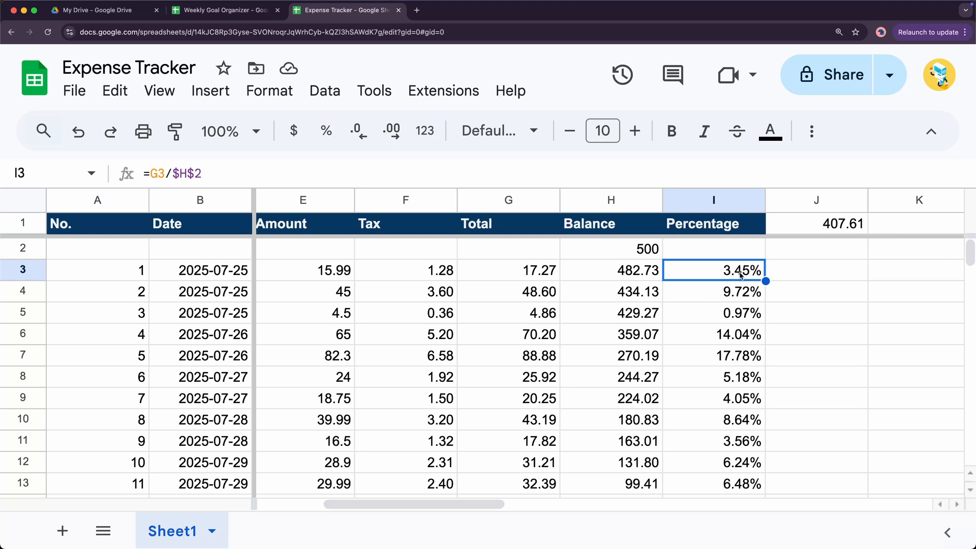
Check which Total and Balance cells the Percentage formulas in I3, I4, I5 and I6 reference
{"action": "double_click", "coordinate": [726, 289]}
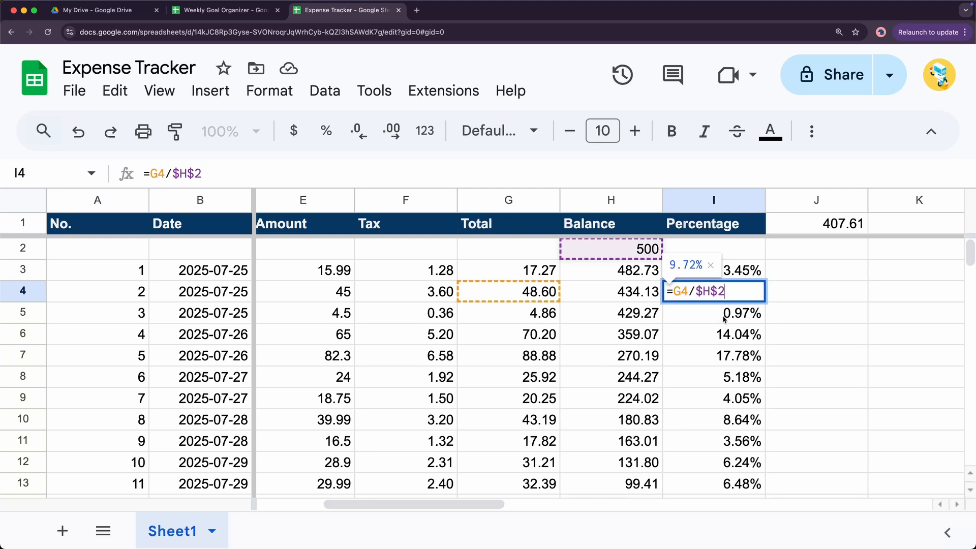
{"action": "key", "text": "Return"}
{"action": "key", "text": "Return"}
{"action": "key", "text": "Return"}
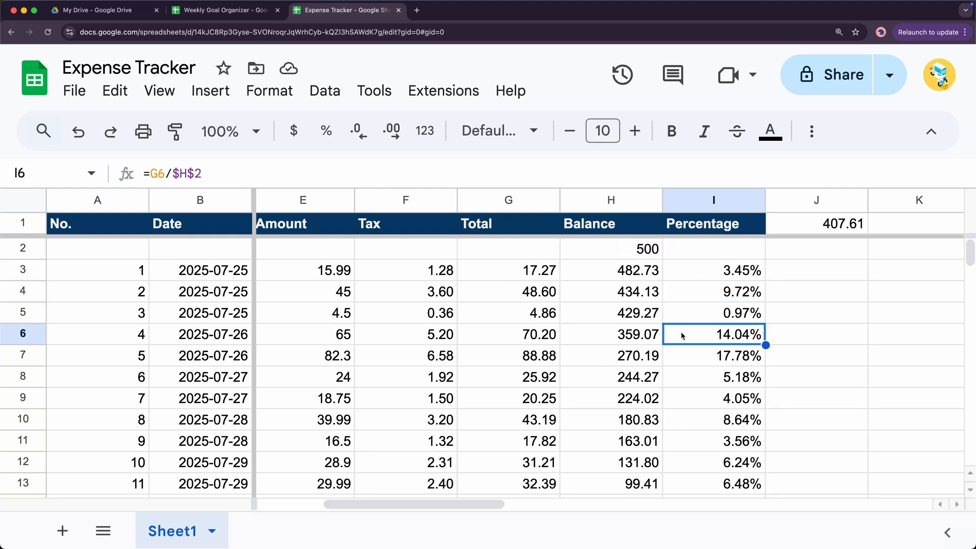
{"action": "key", "text": "Return"}
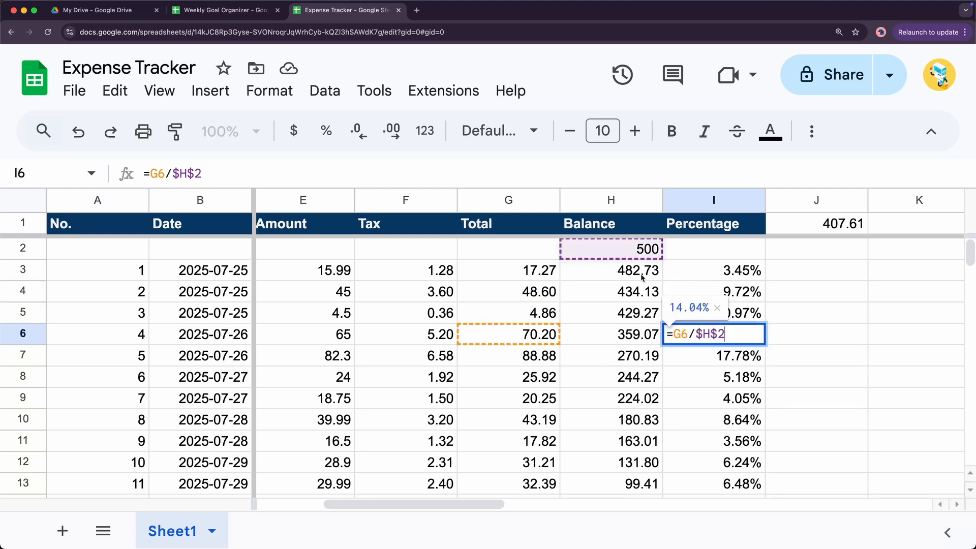
{"action": "double_click", "coordinate": [735, 273]}
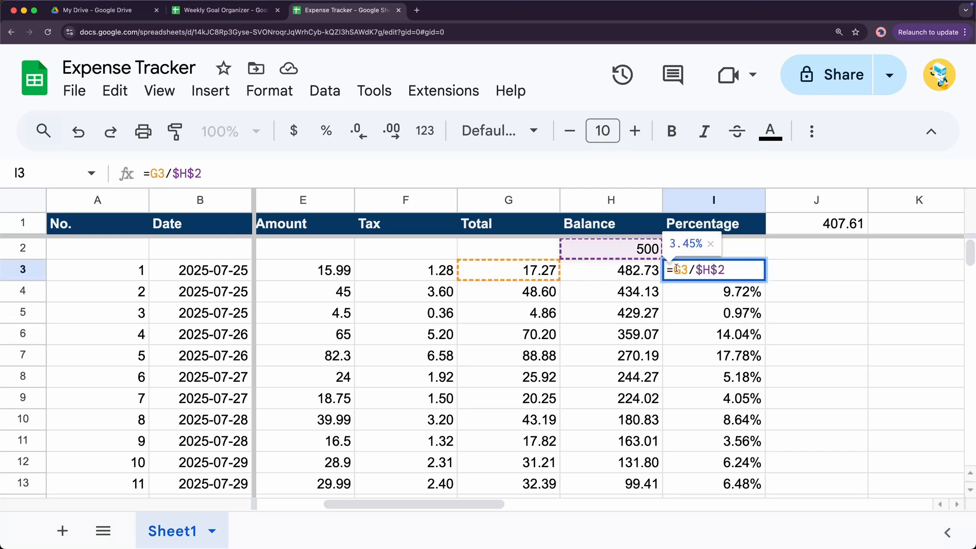
{"action": "key", "text": "Return"}
{"action": "key", "text": "Return"}
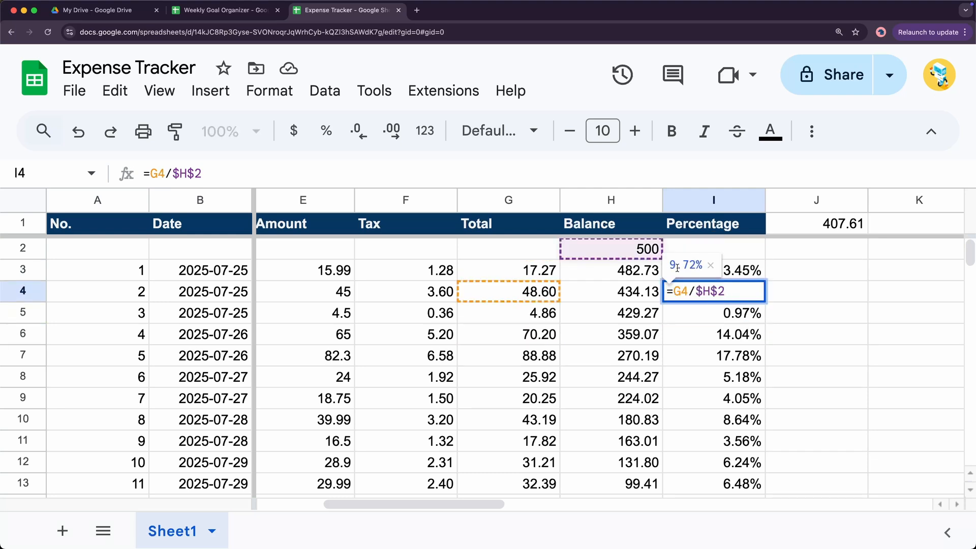
{"action": "key", "text": "Return"}
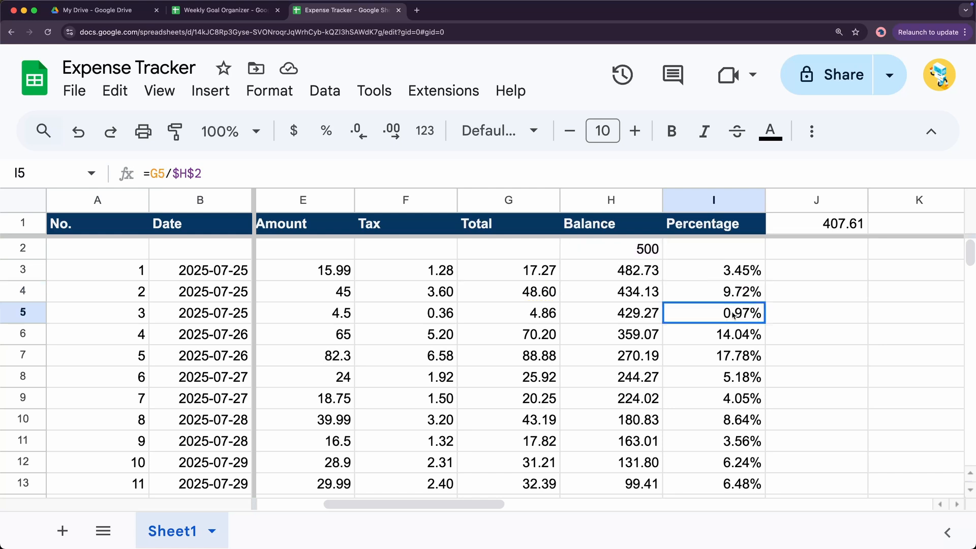
{"action": "key", "text": "Return"}
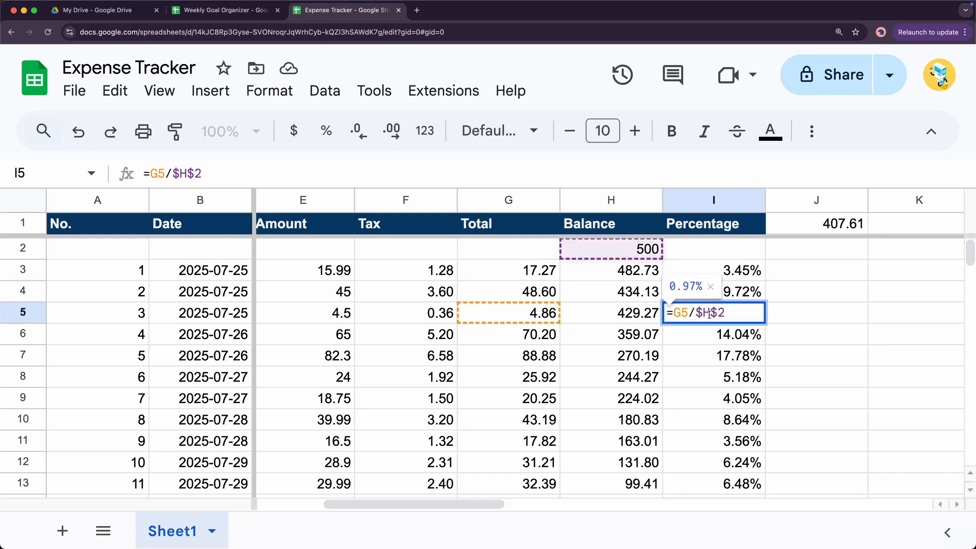
{"action": "key", "text": "Return"}
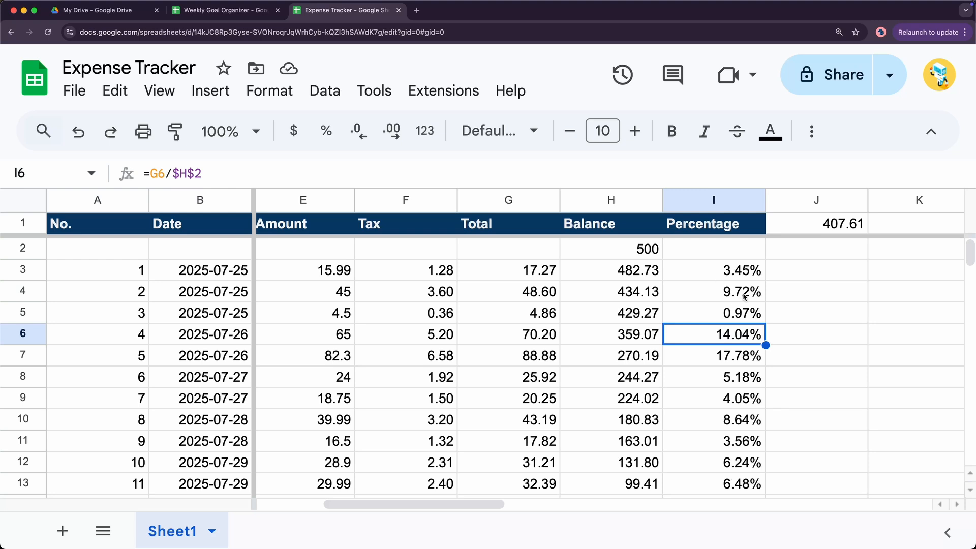
Examine the dollar signs before the column letter and row number of the $H$2 reference in I3
{"action": "double_click", "coordinate": [739, 273]}
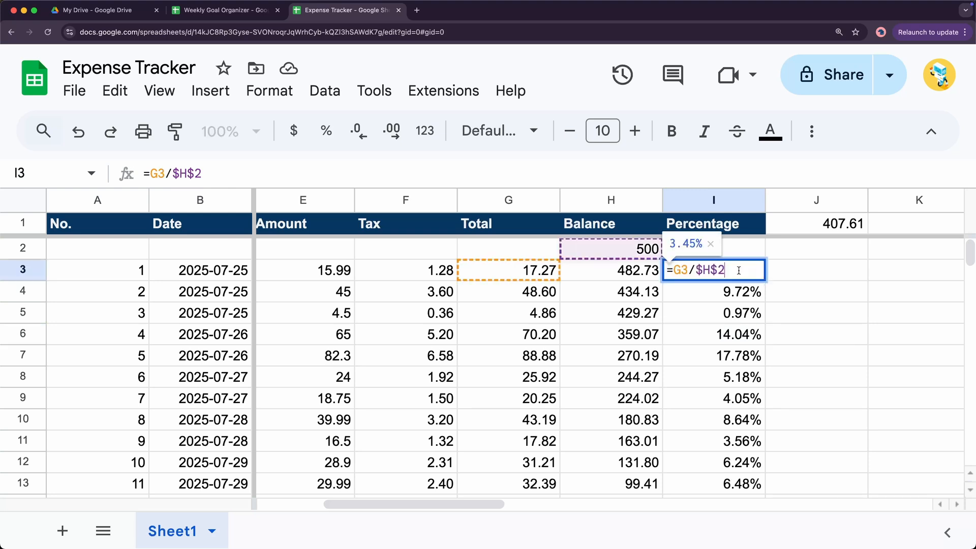
{"action": "left_click", "coordinate": [710, 270]}
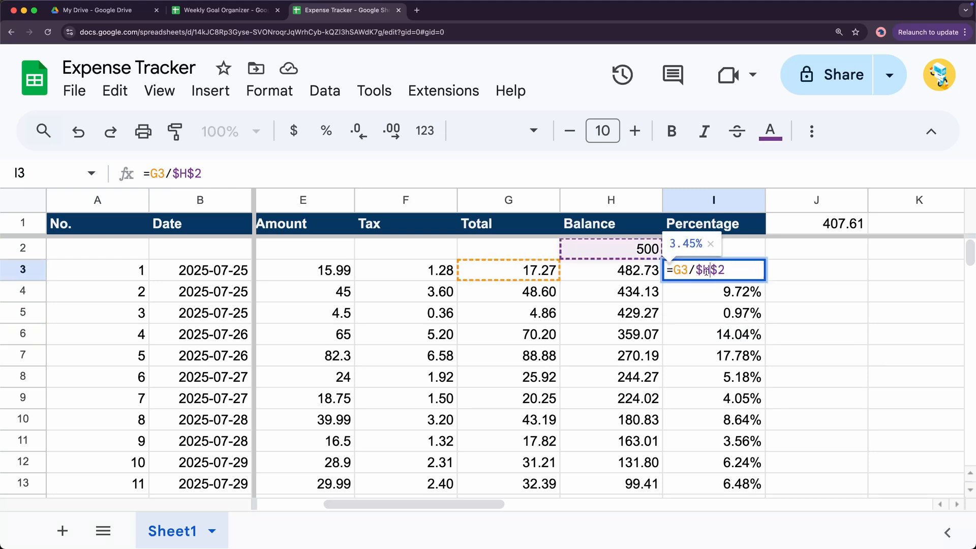
{"action": "double_click", "coordinate": [700, 272]}
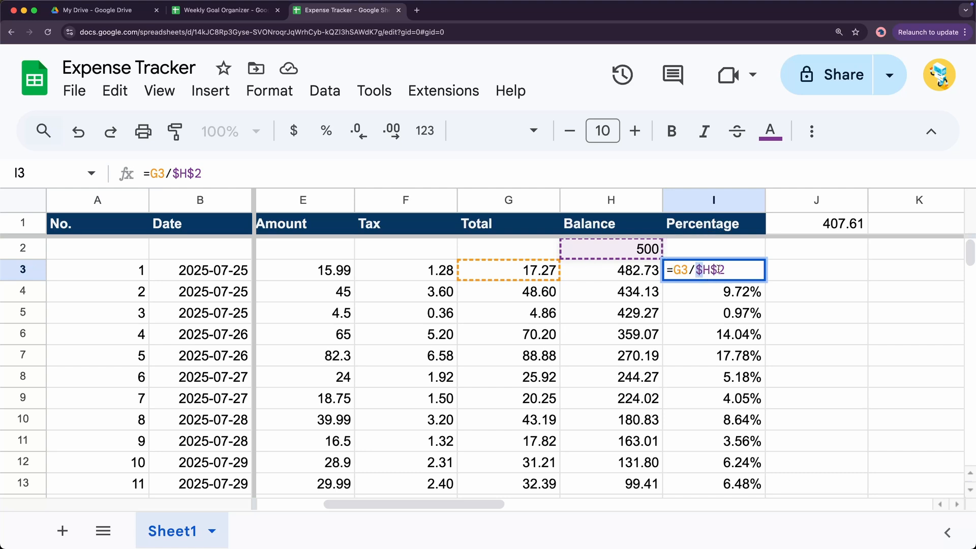
{"action": "double_click", "coordinate": [714, 270]}
{"action": "left_click", "coordinate": [727, 271]}
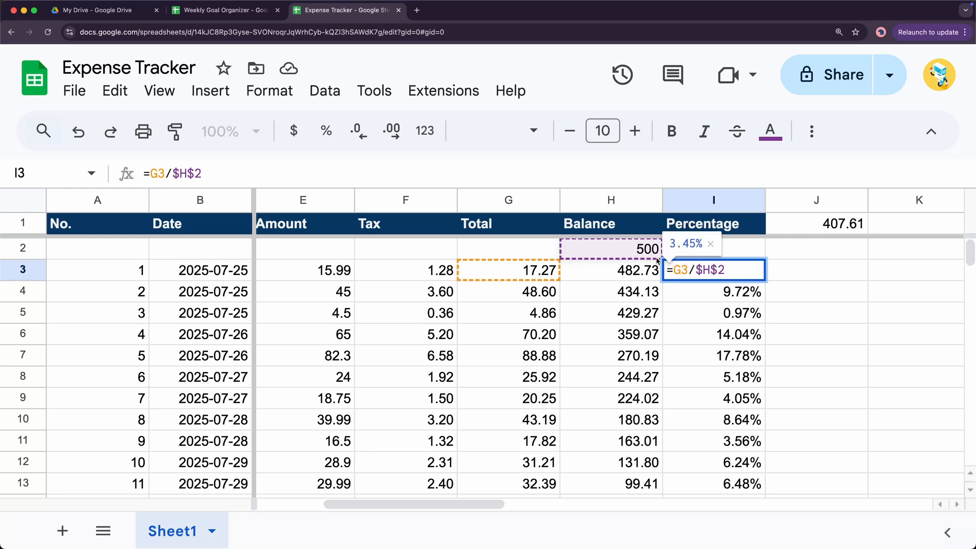
{"action": "key", "text": "Return"}
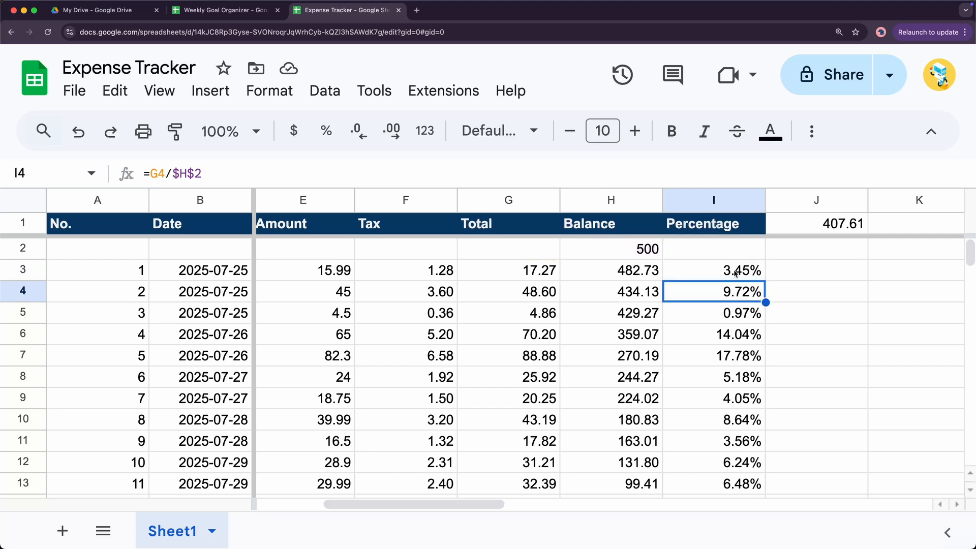
Start a formula in J3 referencing F3 and cycle the reference through its absolute, mixed and relative forms without keeping it
{"action": "left_click", "coordinate": [812, 272]}
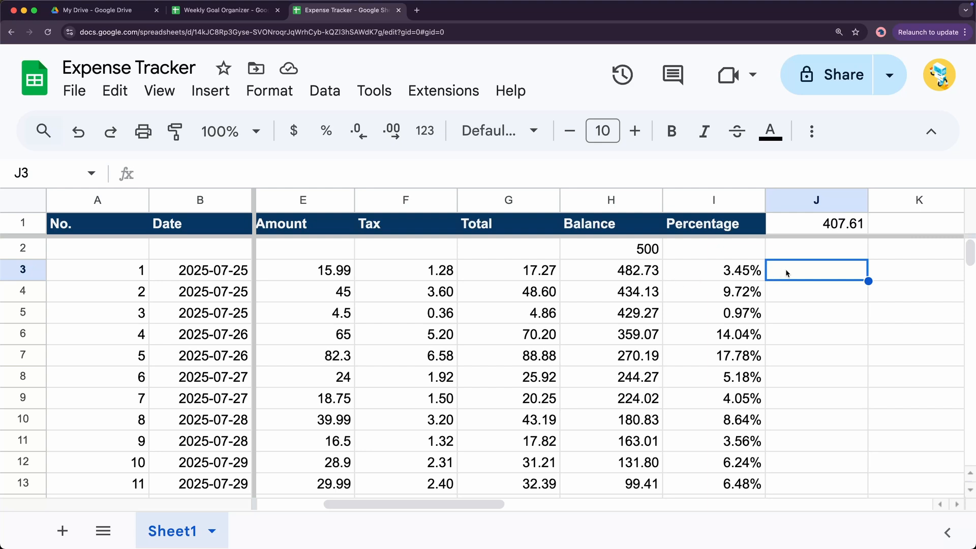
{"action": "type", "text": "="}
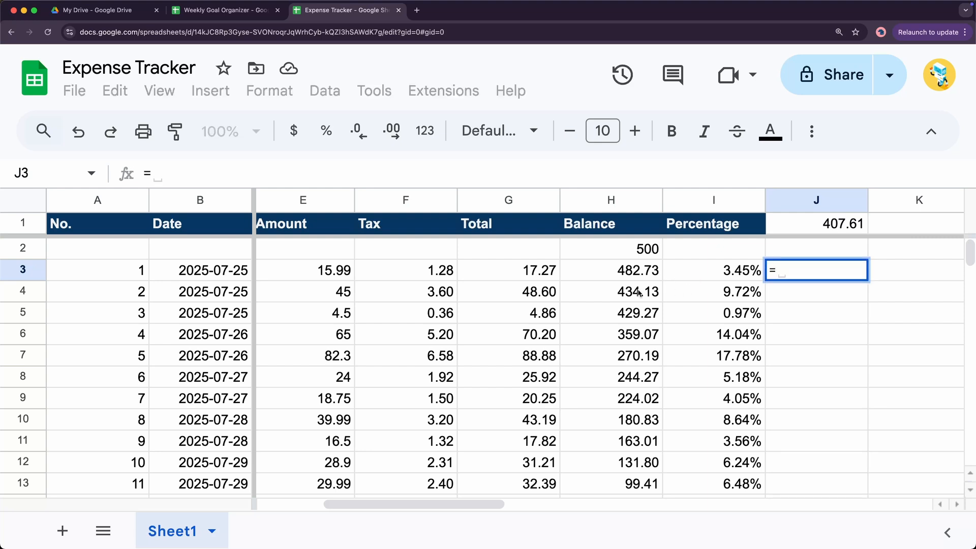
{"action": "left_click", "coordinate": [432, 270]}
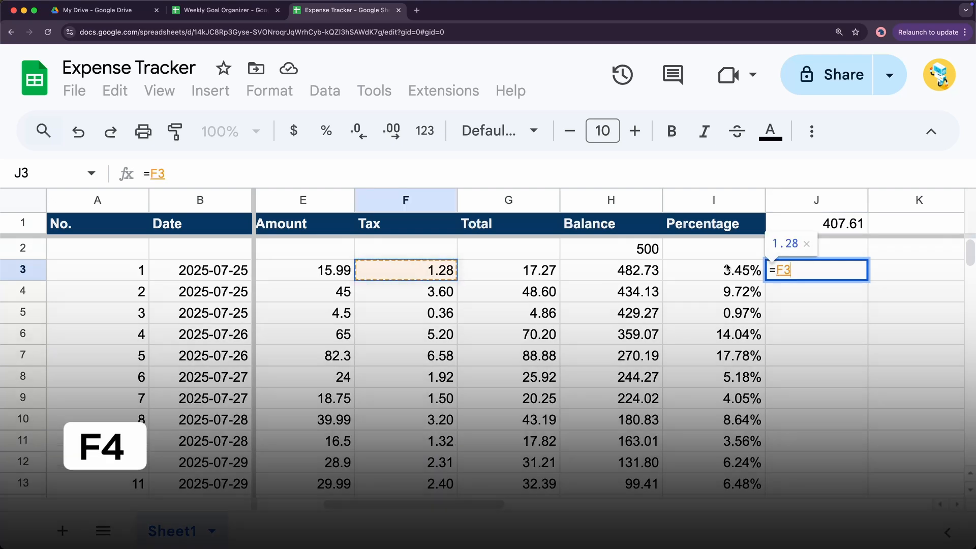
{"action": "key", "text": "F4"}
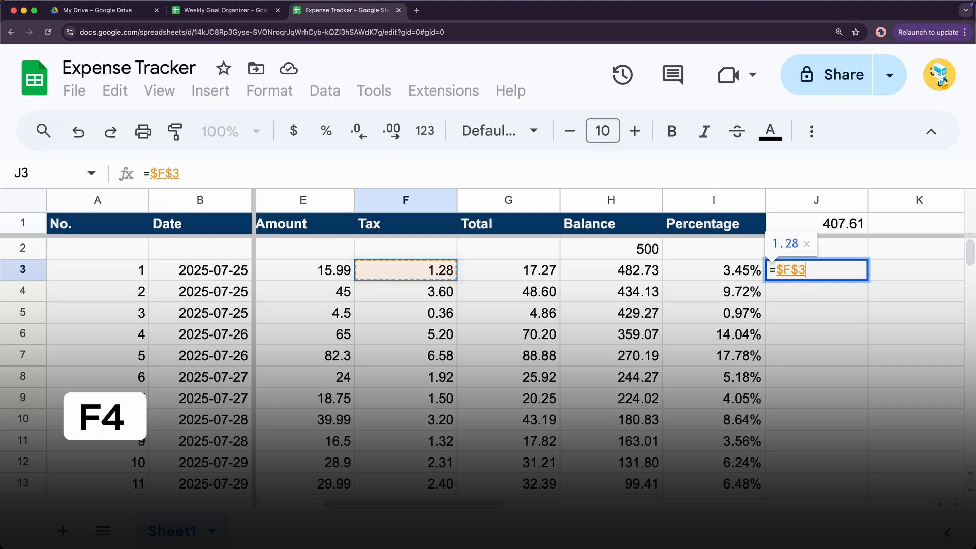
{"action": "key", "text": "F4"}
{"action": "key", "text": "F4"}
{"action": "key", "text": "F4"}
{"action": "key", "text": "F4"}
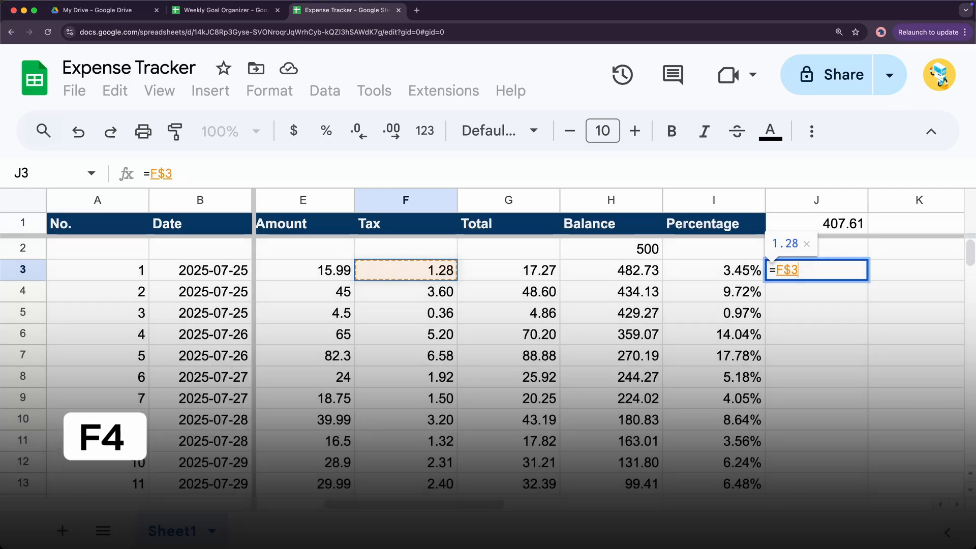
{"action": "key", "text": "F4"}
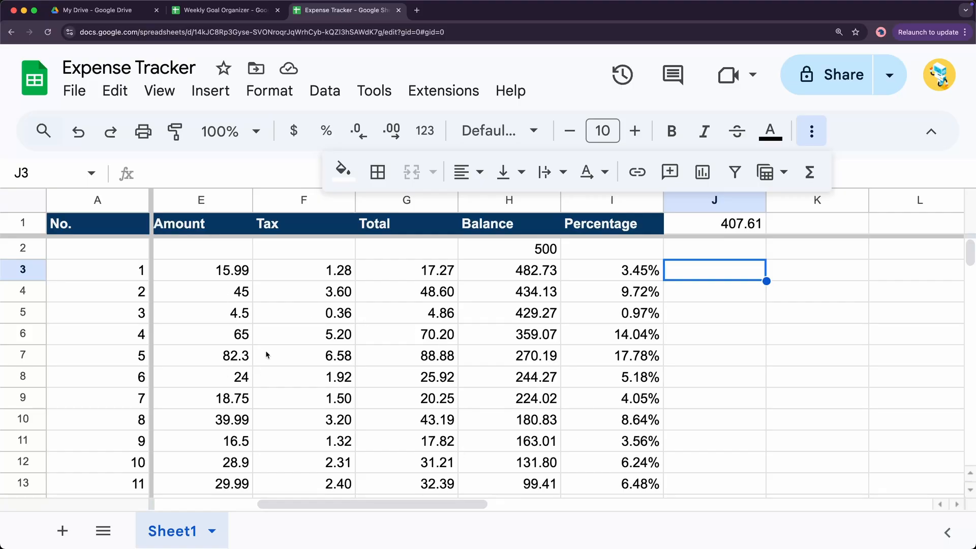
Fit the width of the No. column to its contents
{"action": "scroll", "coordinate": [319, 504], "scroll_direction": "left", "scroll_amount": 6}
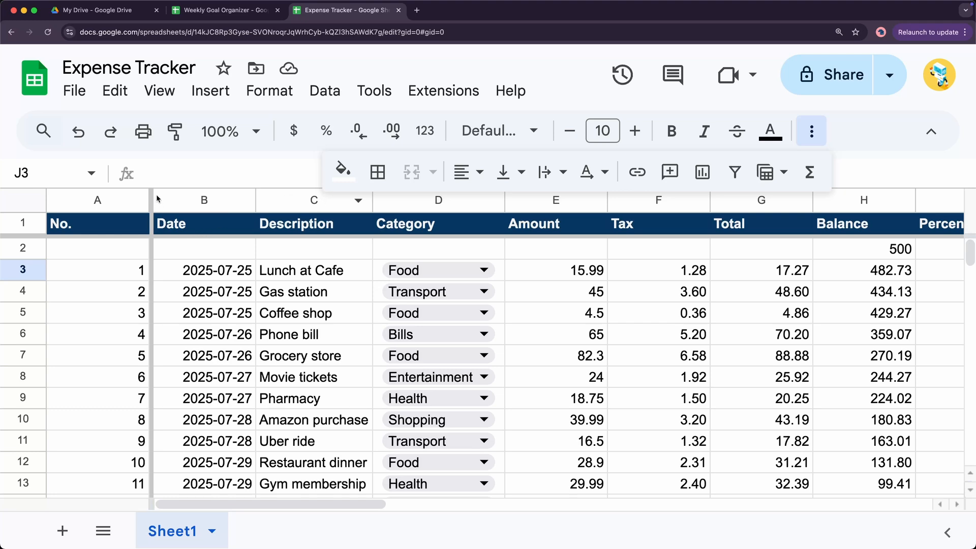
{"action": "double_click", "coordinate": [147, 202]}
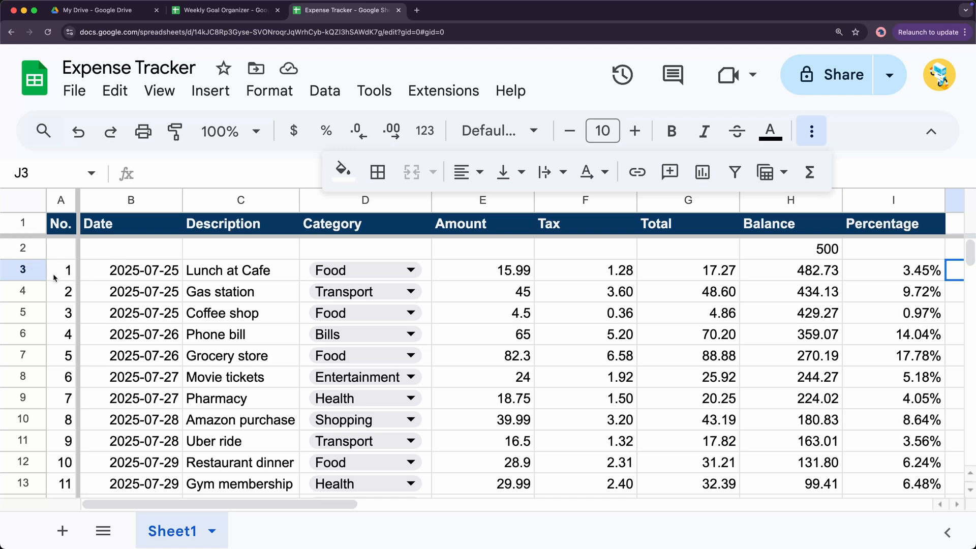
Insert one row above row 3, then undo the insertion
{"action": "left_click", "coordinate": [35, 270]}
{"action": "right_click", "coordinate": [98, 264]}
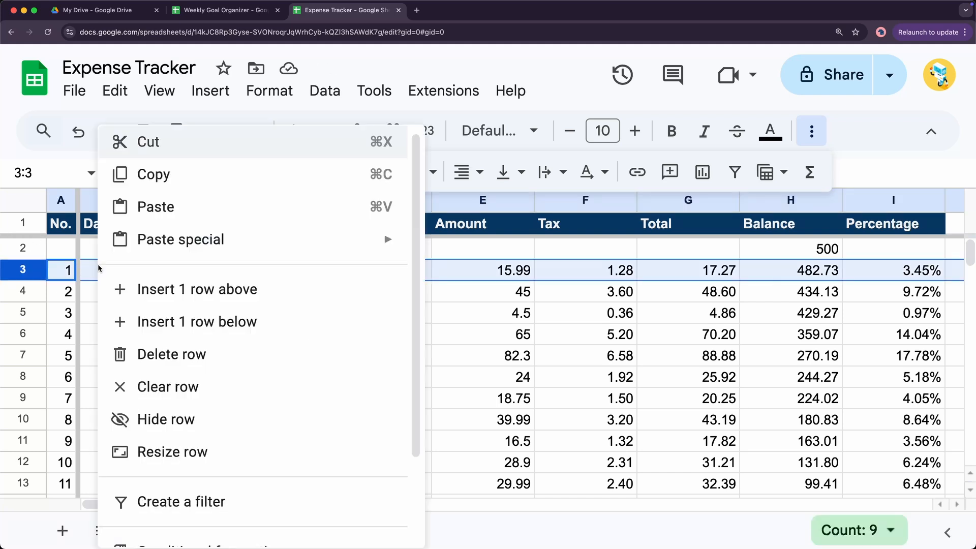
{"action": "left_click", "coordinate": [224, 290]}
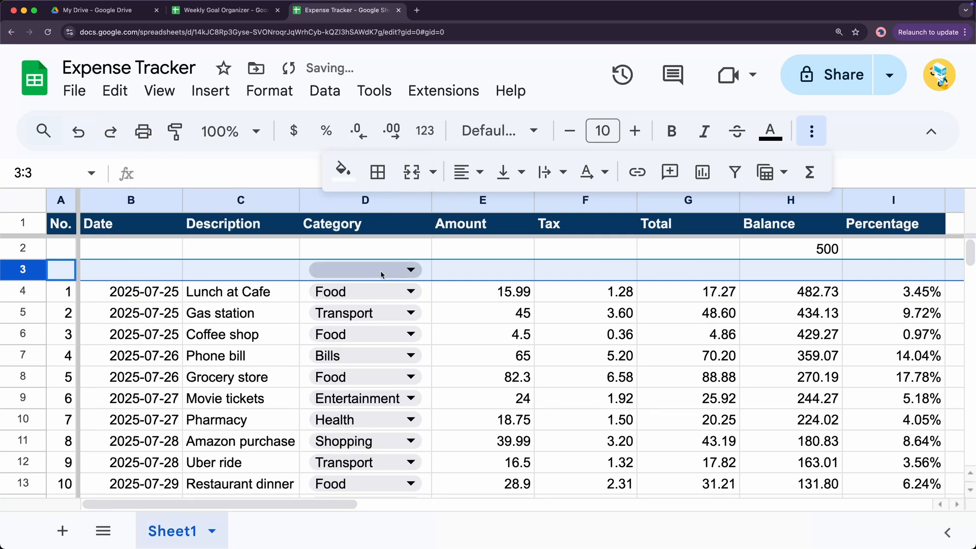
{"action": "key", "text": "super+z"}
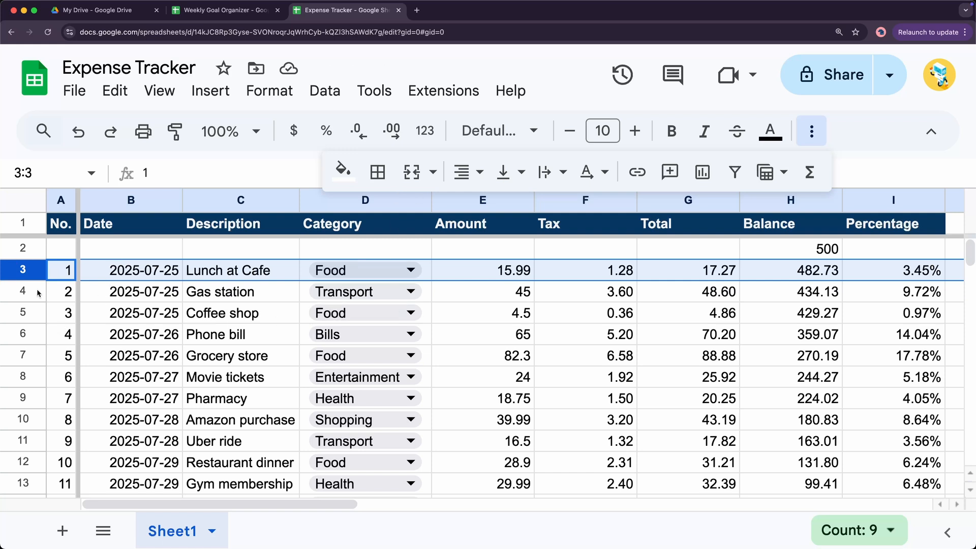
Insert four blank rows above the header by using rows 1 to 4 as the selection
{"action": "left_click_drag", "start_coordinate": [23, 299], "coordinate": [16, 231]}
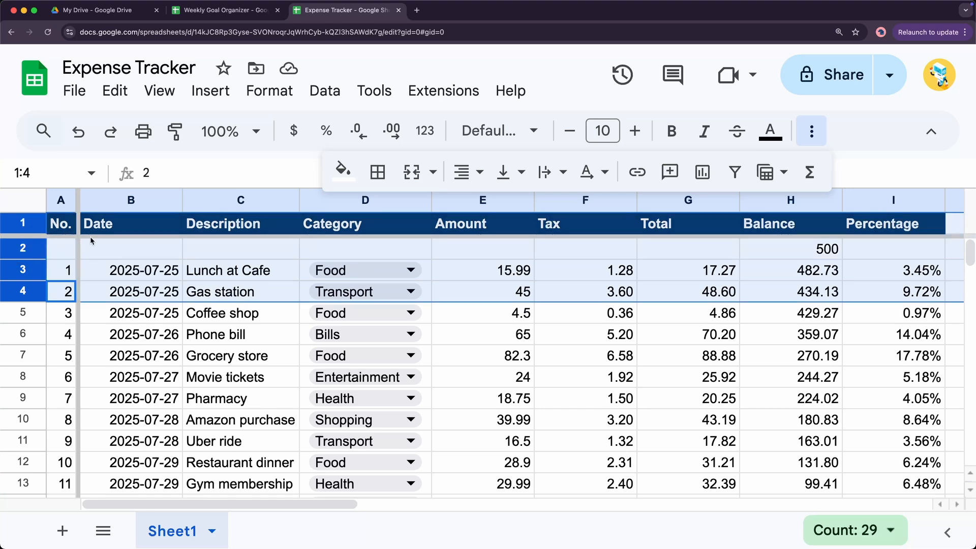
{"action": "right_click", "coordinate": [228, 248]}
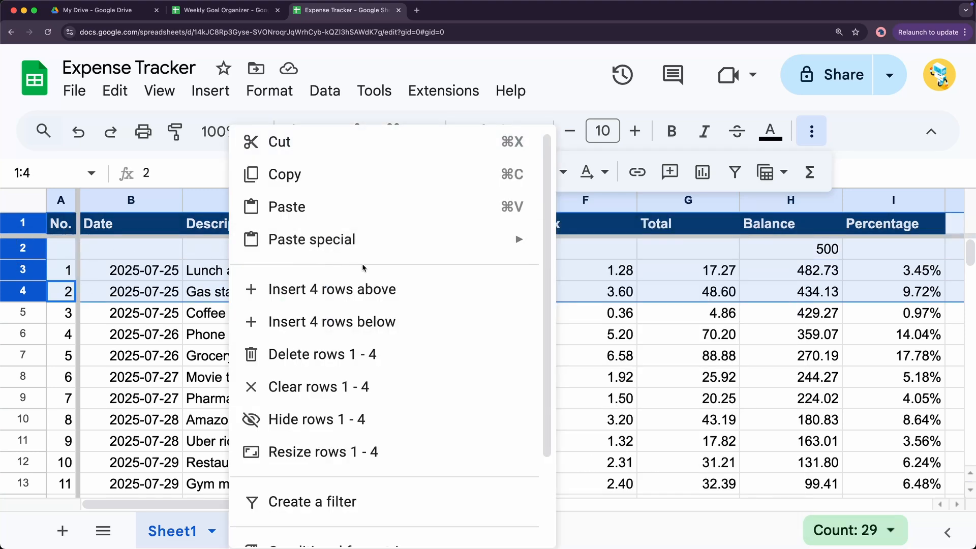
{"action": "left_click", "coordinate": [445, 296]}
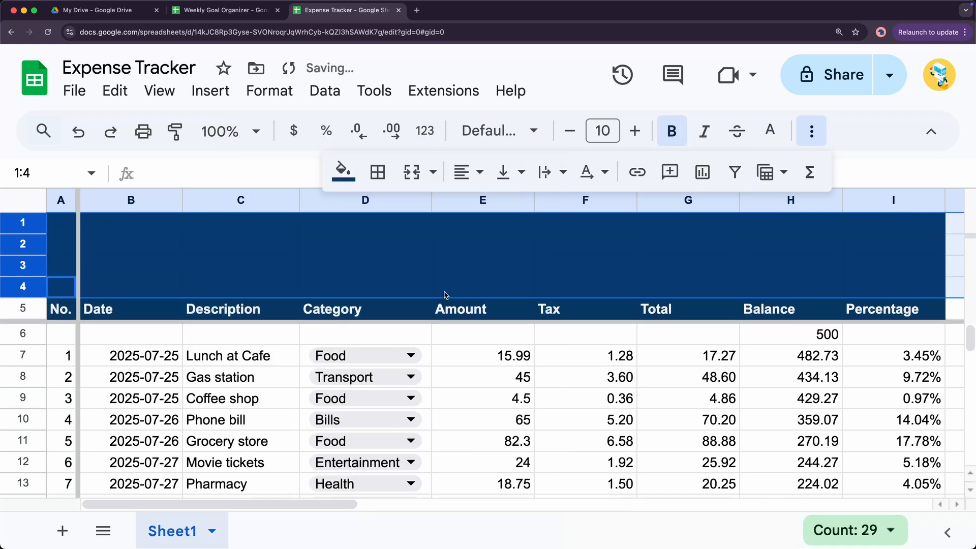
Enter the test text "asf" in B2 to try the inherited header formatting, and delete it again
{"action": "left_click", "coordinate": [161, 251]}
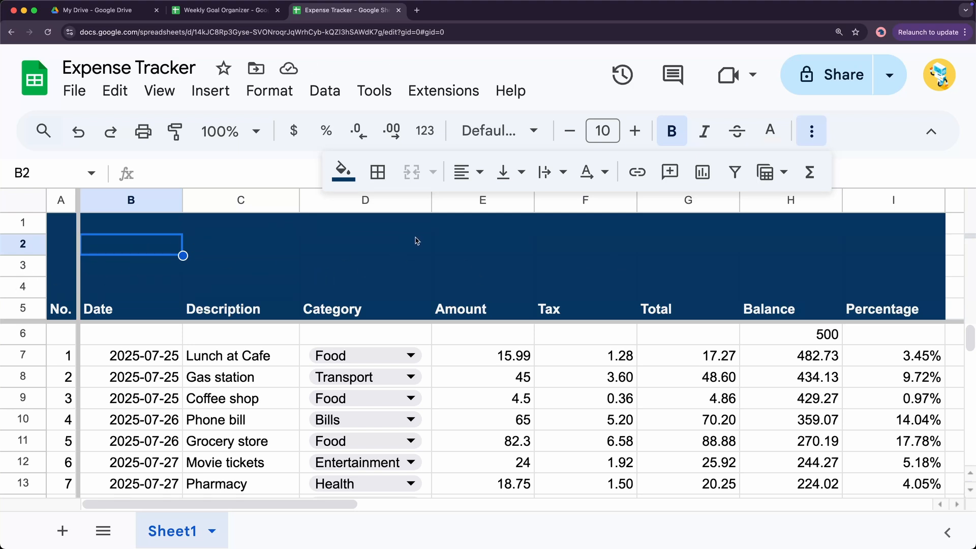
{"action": "type", "text": "asf"}
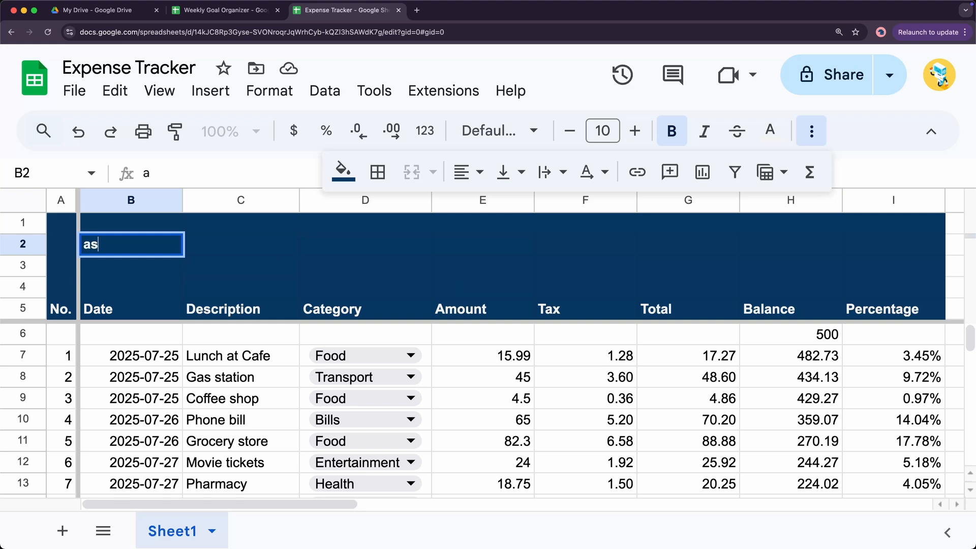
{"action": "left_click", "coordinate": [221, 269]}
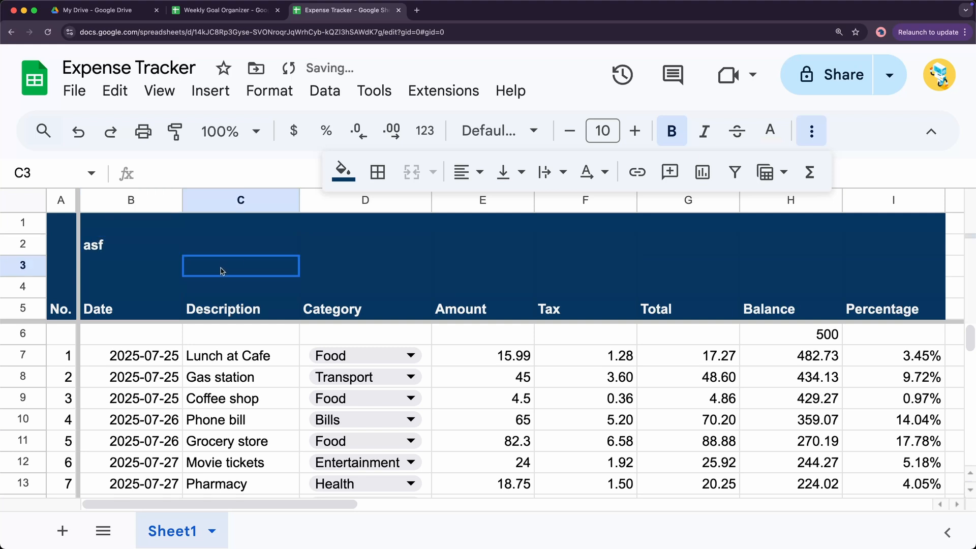
{"action": "left_click", "coordinate": [105, 243]}
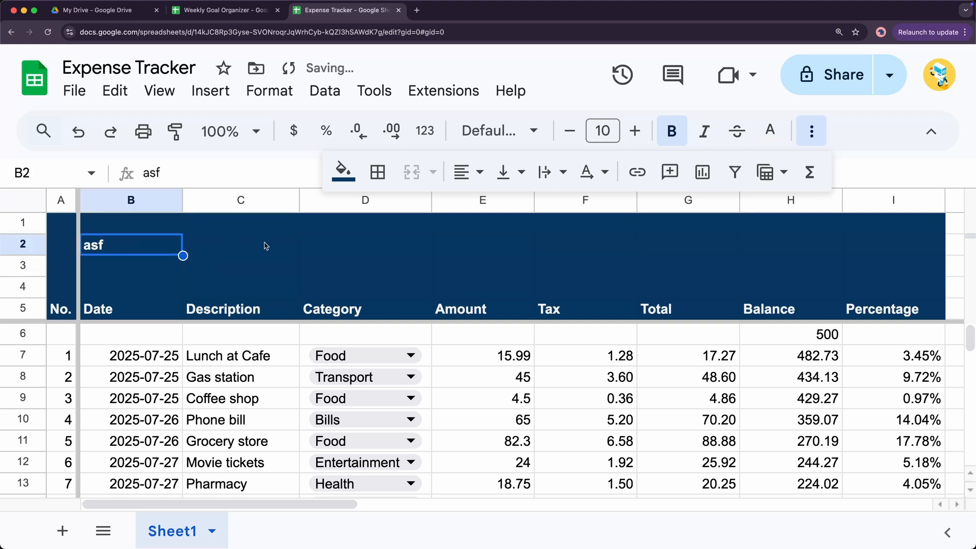
{"action": "key", "text": "Delete"}
{"action": "left_click", "coordinate": [239, 280]}
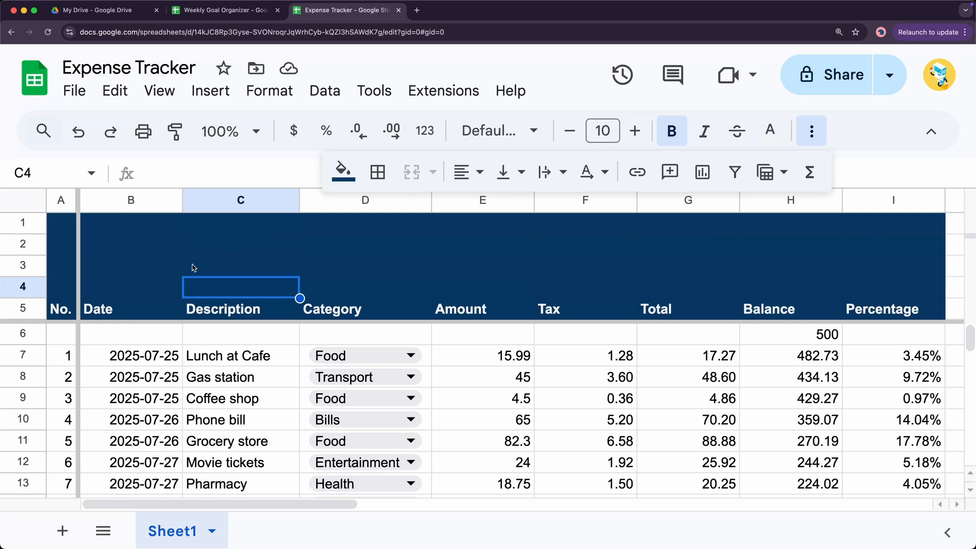
Clear all formatting from the blank rows 1 to 4 above the header
{"action": "left_click_drag", "start_coordinate": [25, 225], "coordinate": [13, 286]}
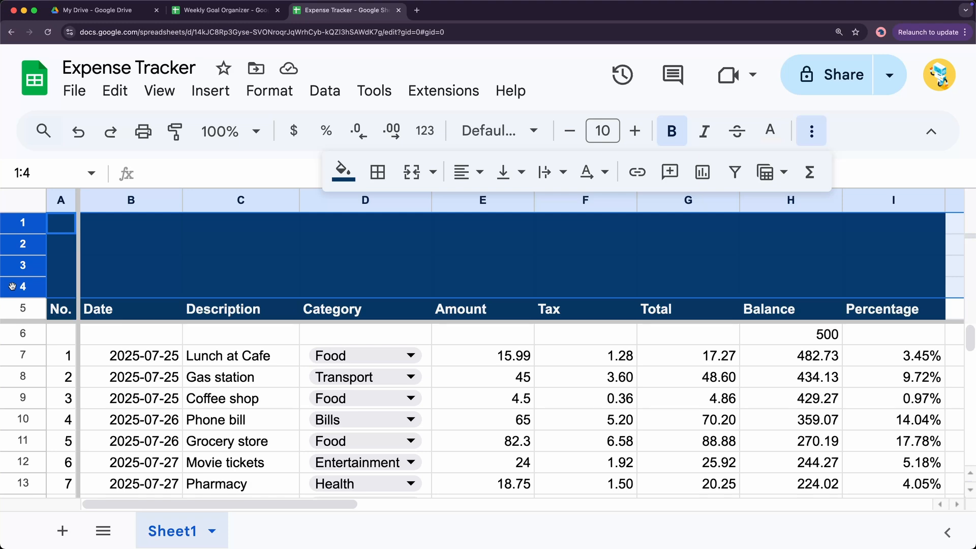
{"action": "key", "text": "super+backslash"}
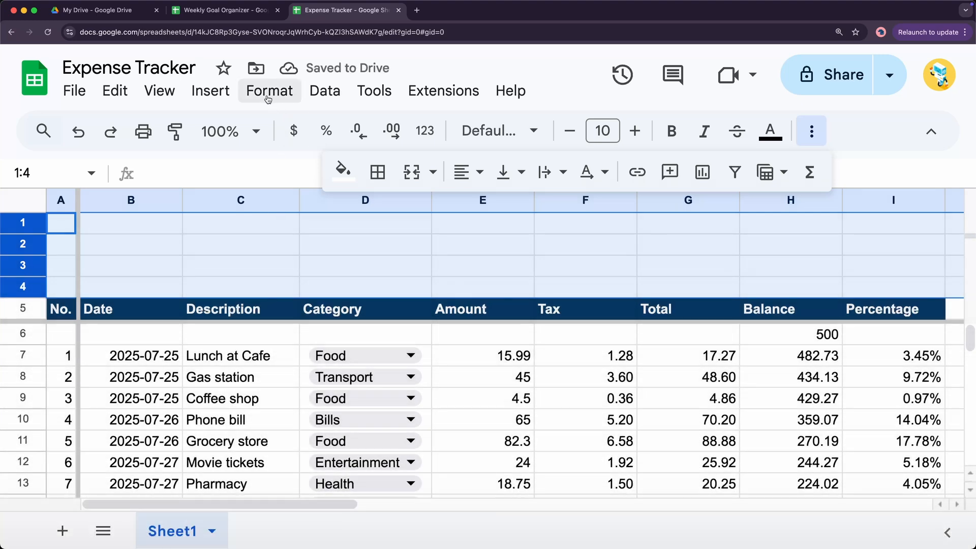
{"action": "left_click", "coordinate": [268, 97]}
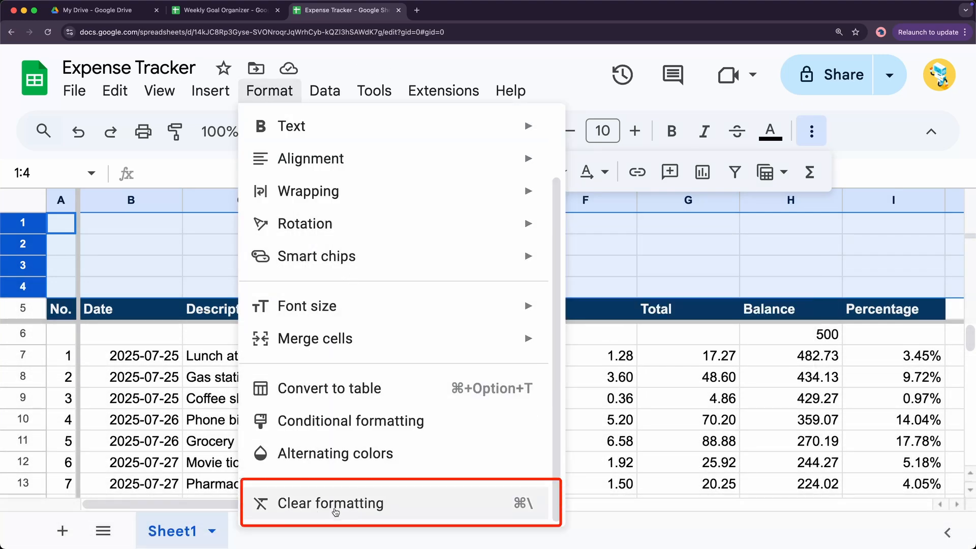
{"action": "left_click", "coordinate": [395, 513]}
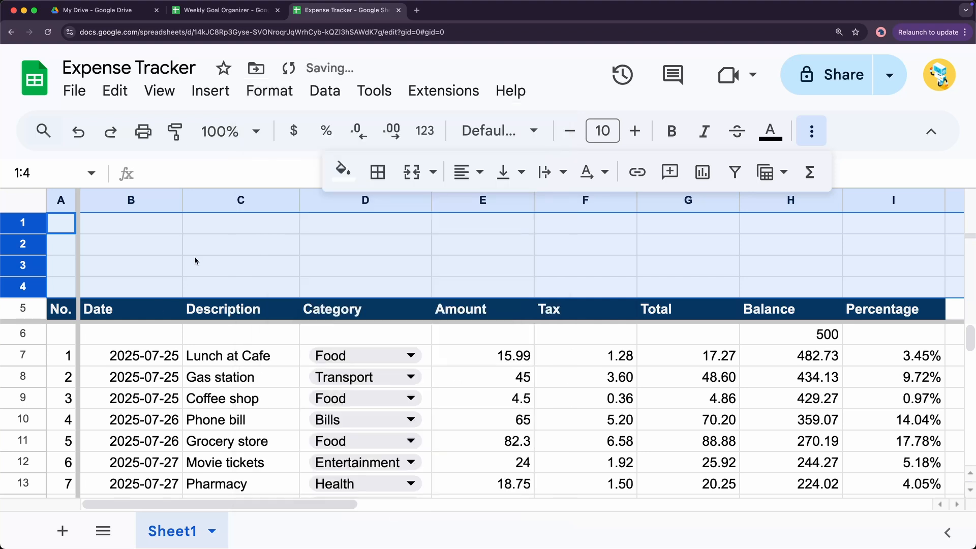
{"action": "left_click", "coordinate": [195, 253]}
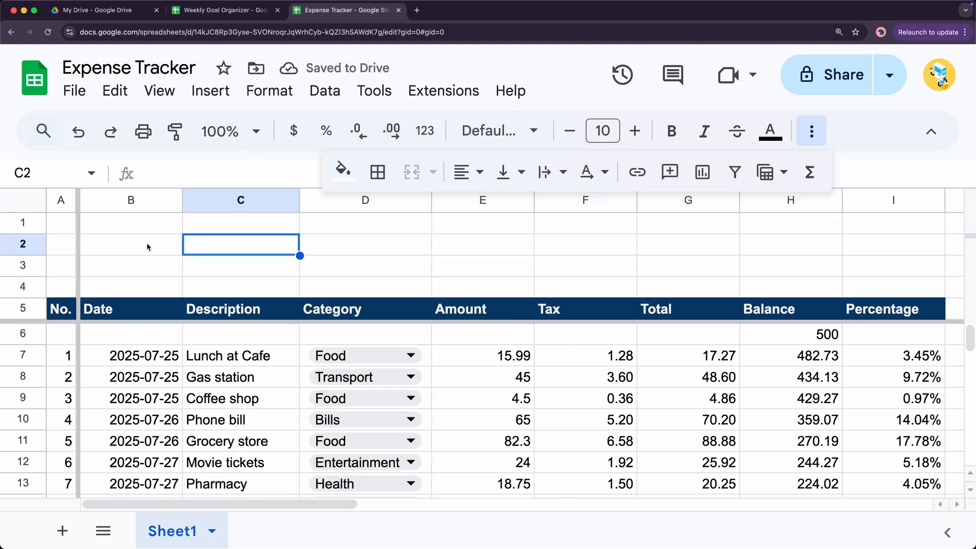
Enter the title "Spending Analysis Dashboard" in B1
{"action": "left_click", "coordinate": [133, 230]}
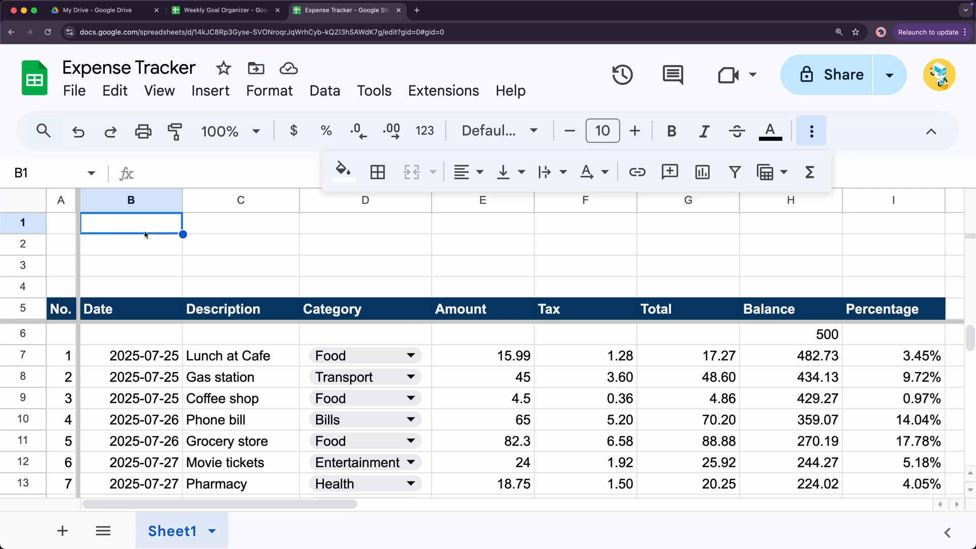
{"action": "type", "text": "S"}
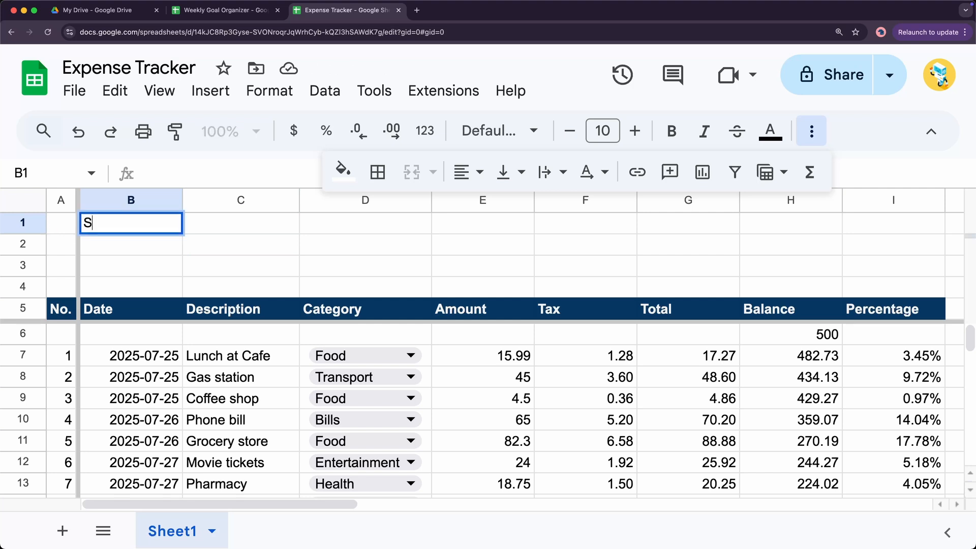
{"action": "type", "text": "pending An"}
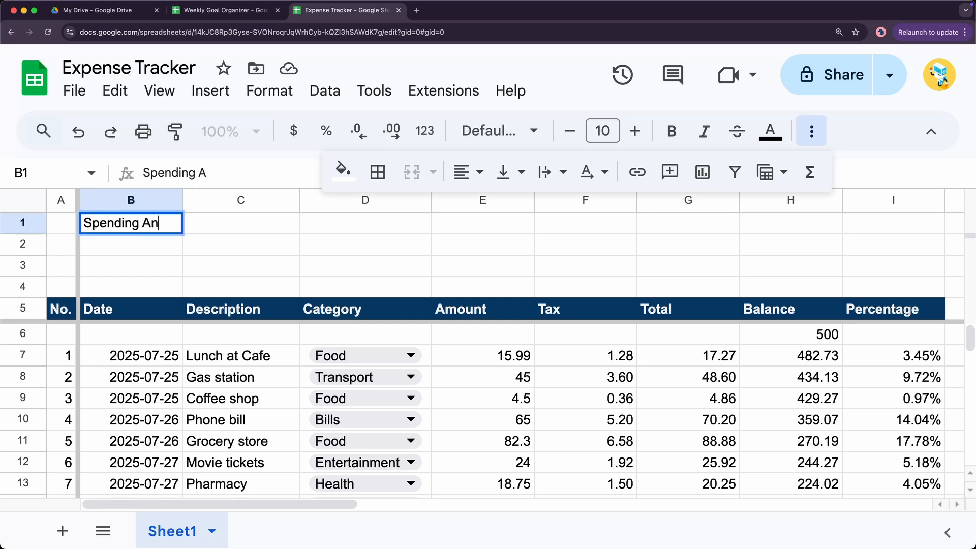
{"action": "type", "text": "alysis Dashboard"}
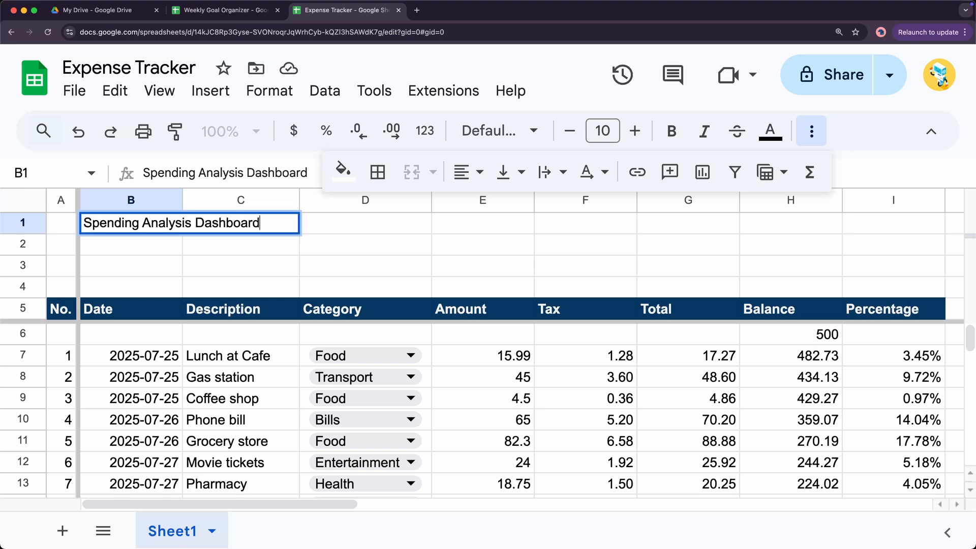
{"action": "key", "text": "Return"}
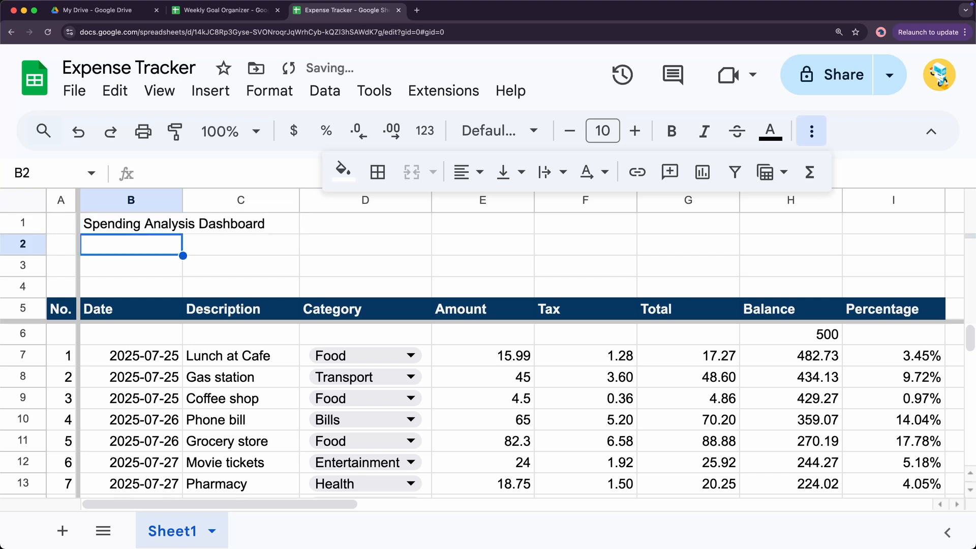
Merge the dashboard title across B1:G1 and format it in bold with a light gray 1 fill
{"action": "left_click_drag", "start_coordinate": [167, 229], "coordinate": [688, 231]}
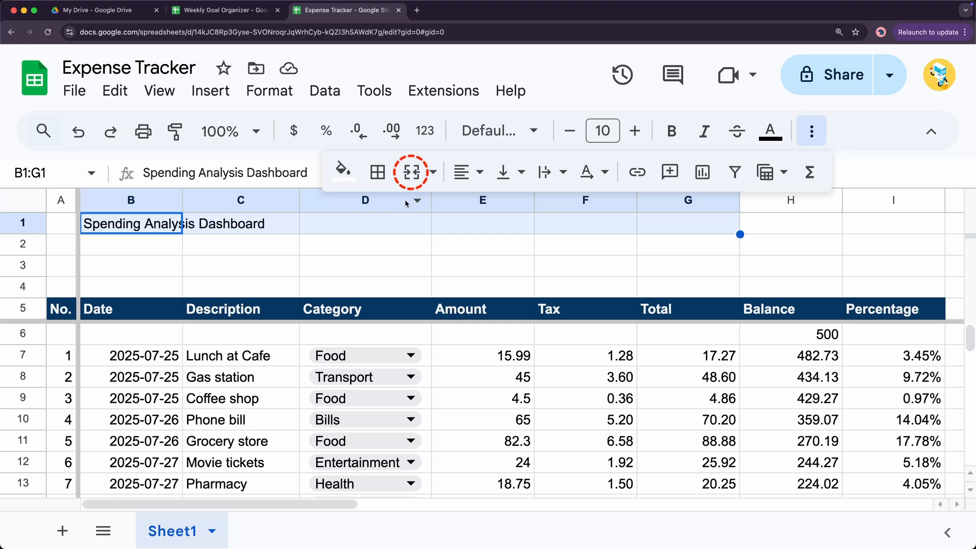
{"action": "left_click", "coordinate": [412, 173]}
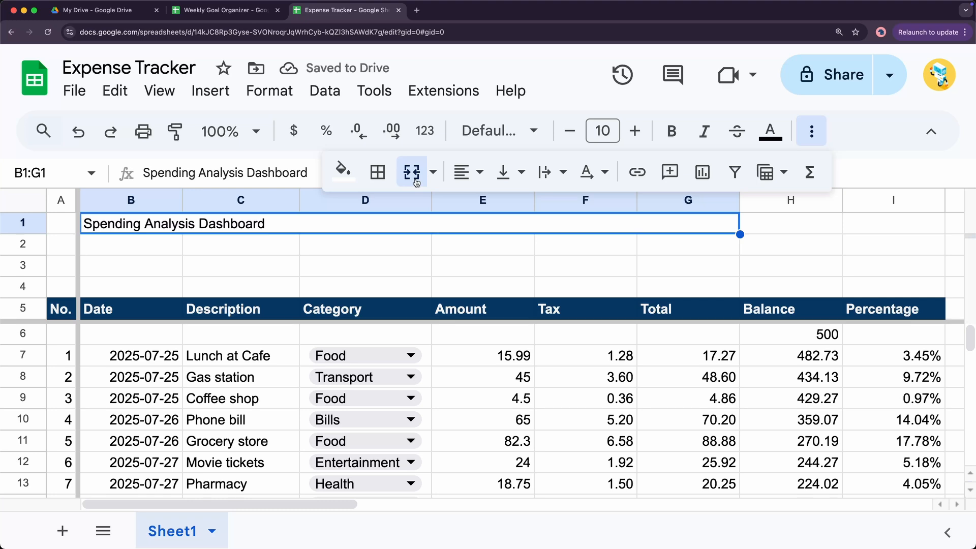
{"action": "key", "text": "super+b"}
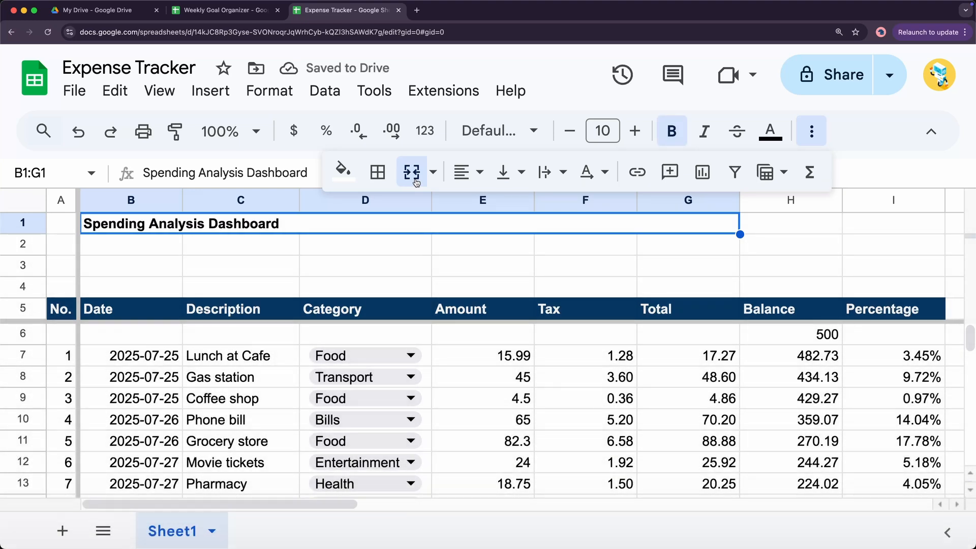
{"action": "left_click", "coordinate": [343, 170]}
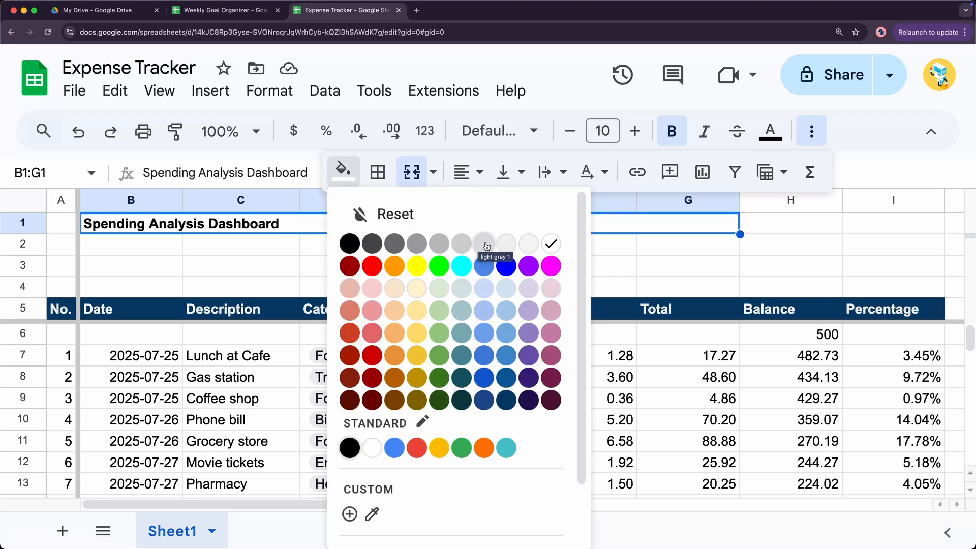
{"action": "left_click", "coordinate": [485, 244]}
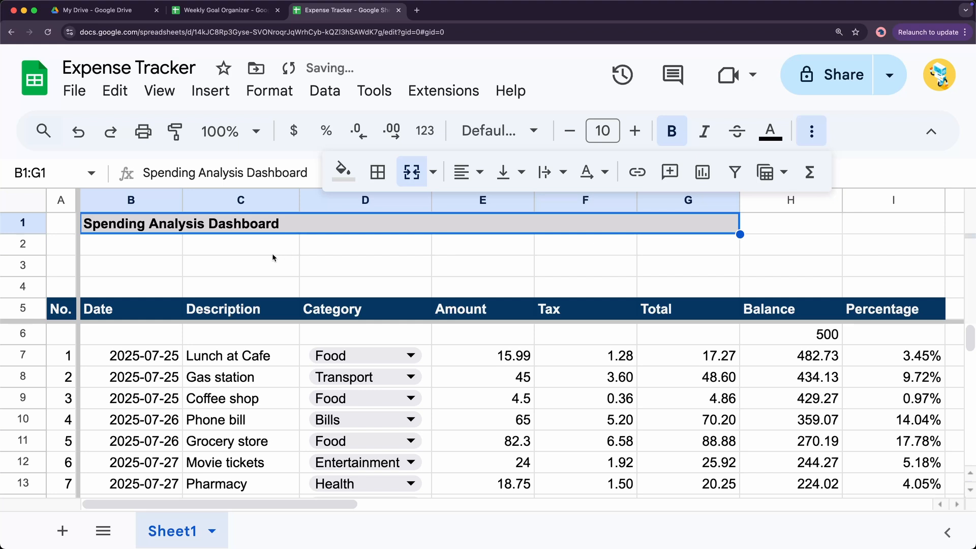
{"action": "left_click", "coordinate": [140, 253]}
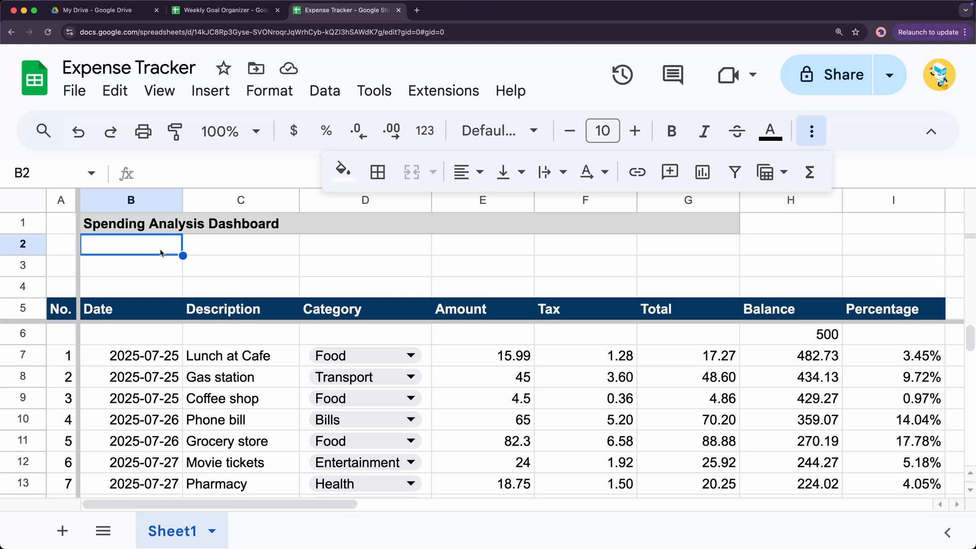
Enter the dashboard labels "Total Spent", "Budget Remaining" and "Avg Transactions" in B2, C2 and D2
{"action": "type", "text": "Total Spent"}
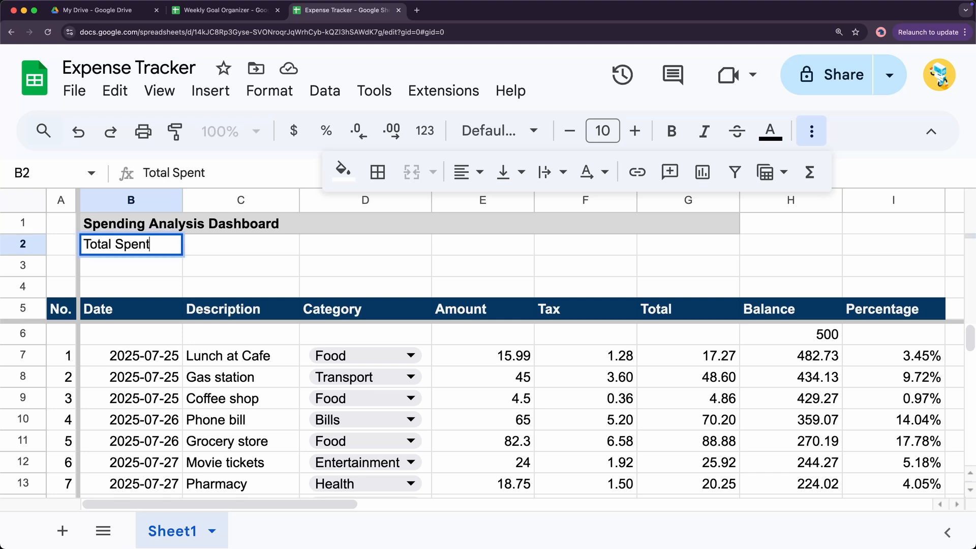
{"action": "key", "text": "Tab"}
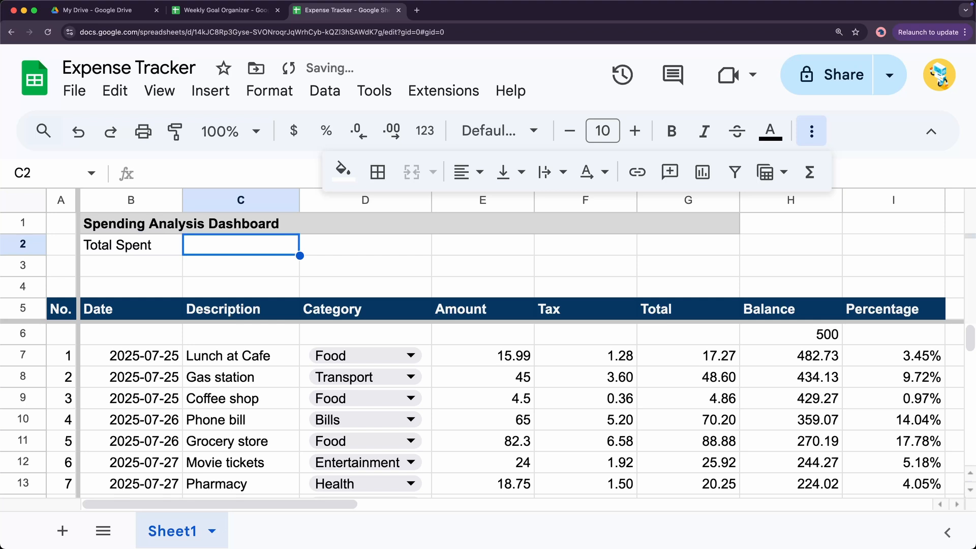
{"action": "type", "text": "Budge"}
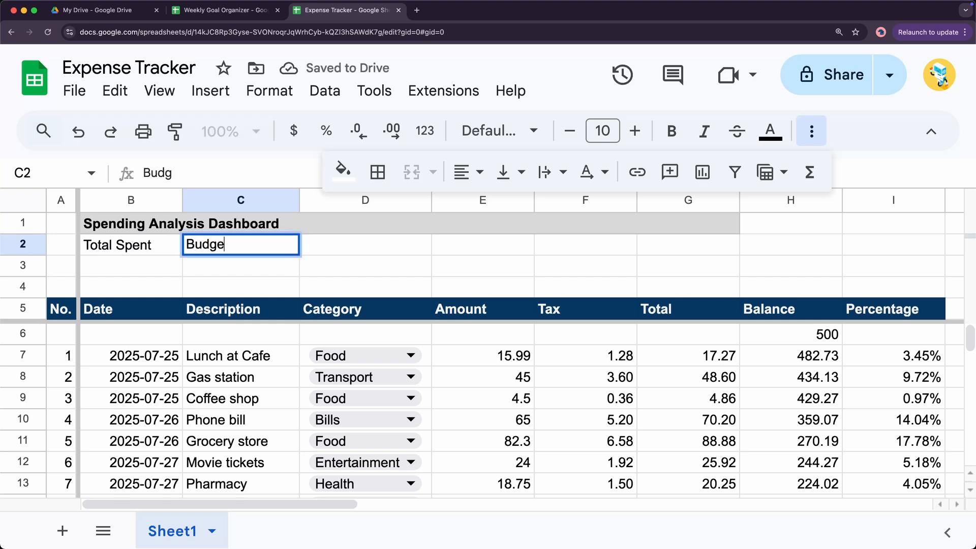
{"action": "type", "text": "t Remaining"}
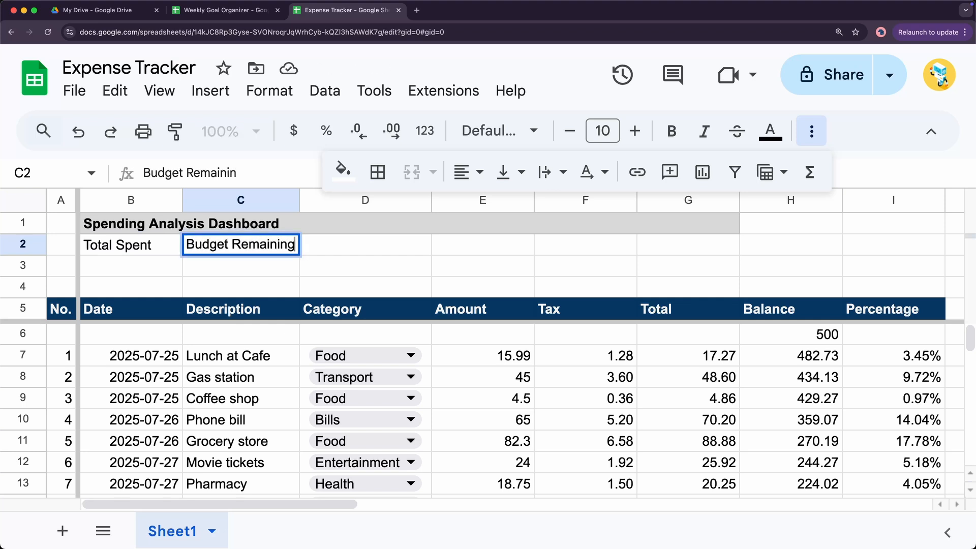
{"action": "key", "text": "Tab"}
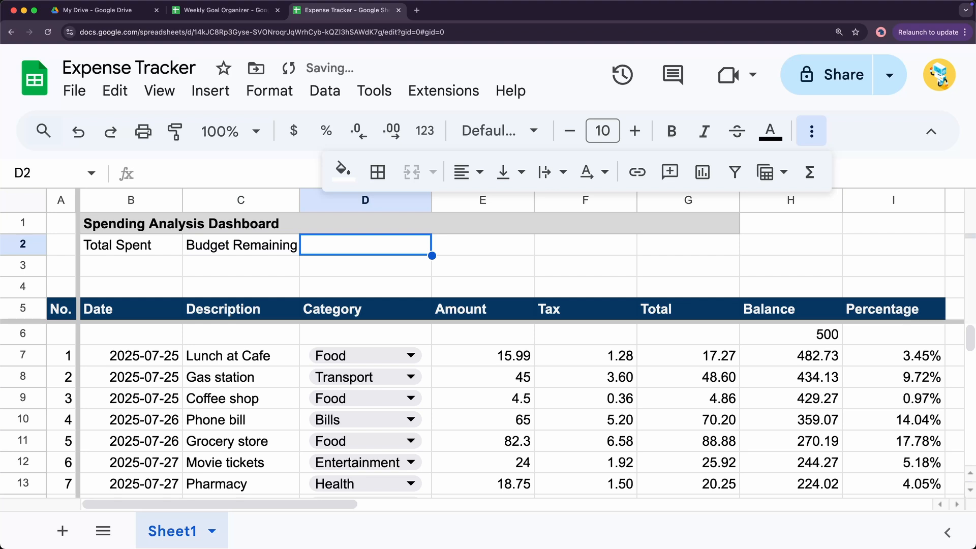
{"action": "type", "text": "Avg"}
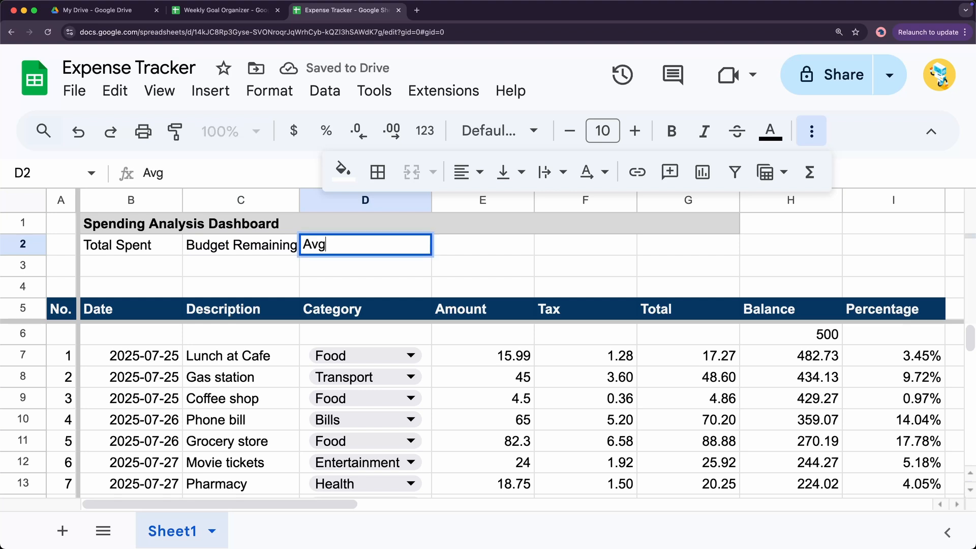
{"action": "type", "text": " Transa"}
{"action": "type", "text": "ctions"}
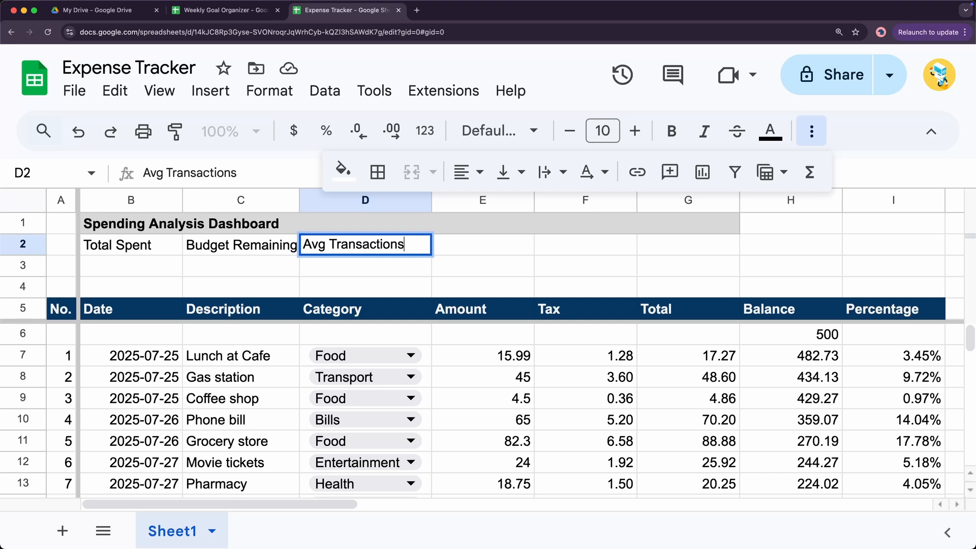
{"action": "key", "text": "Tab"}
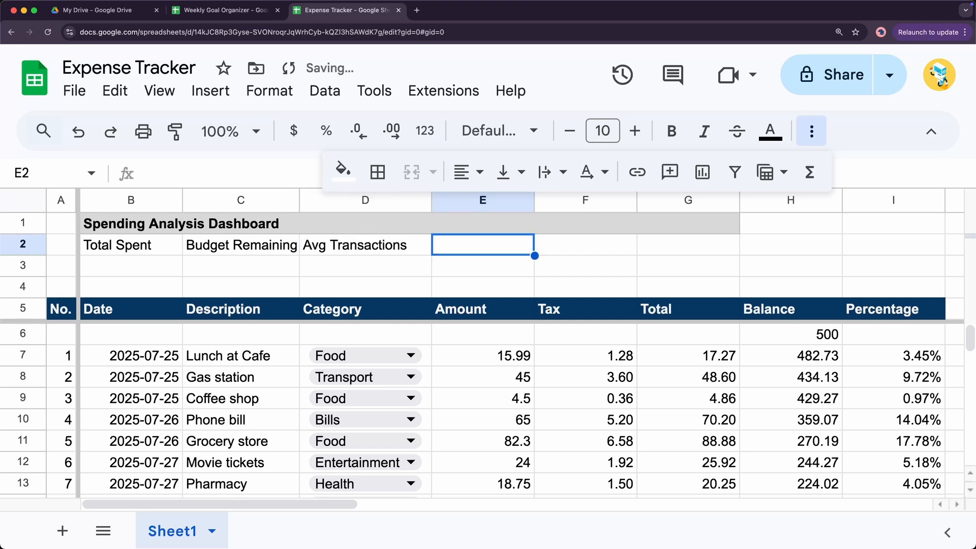
Enter the dashboard labels "Min Purchase", "Max Purchase" and "# Transactions" in E2, F2 and G2
{"action": "type", "text": "Mi"}
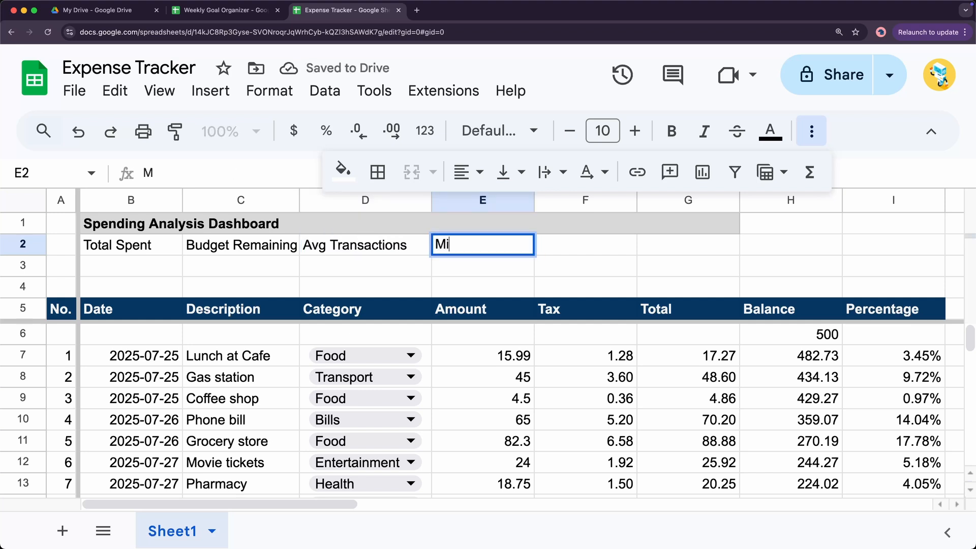
{"action": "type", "text": "n Purchase"}
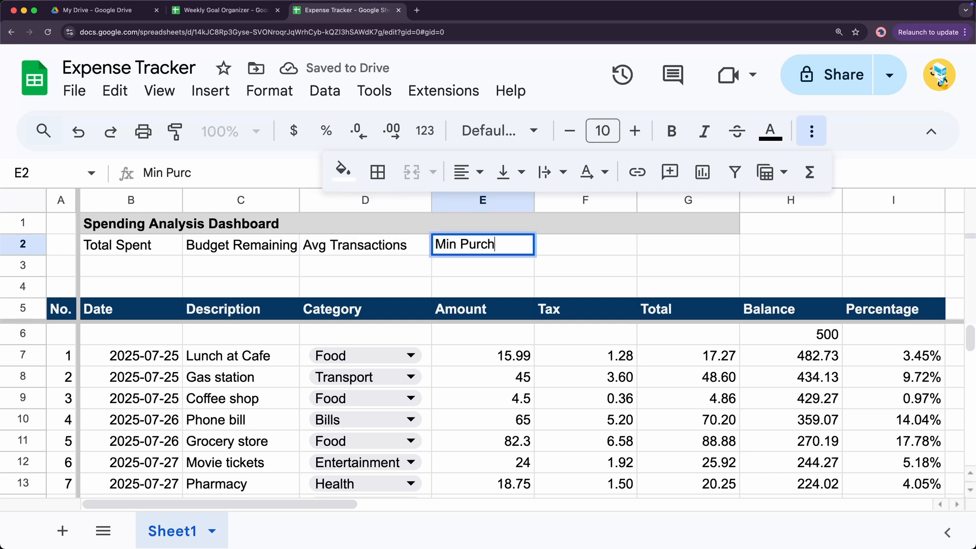
{"action": "key", "text": "Tab"}
{"action": "type", "text": "Ma"}
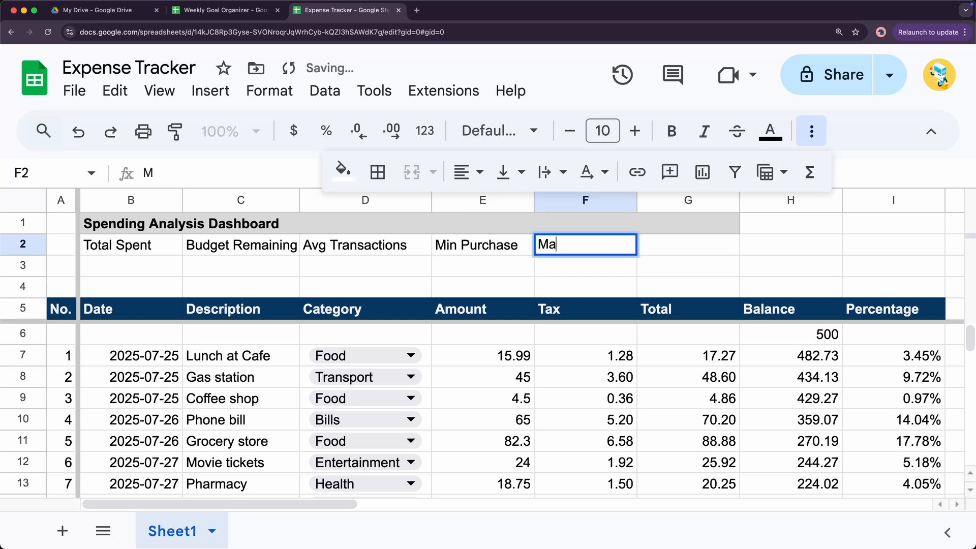
{"action": "type", "text": "x Purchase"}
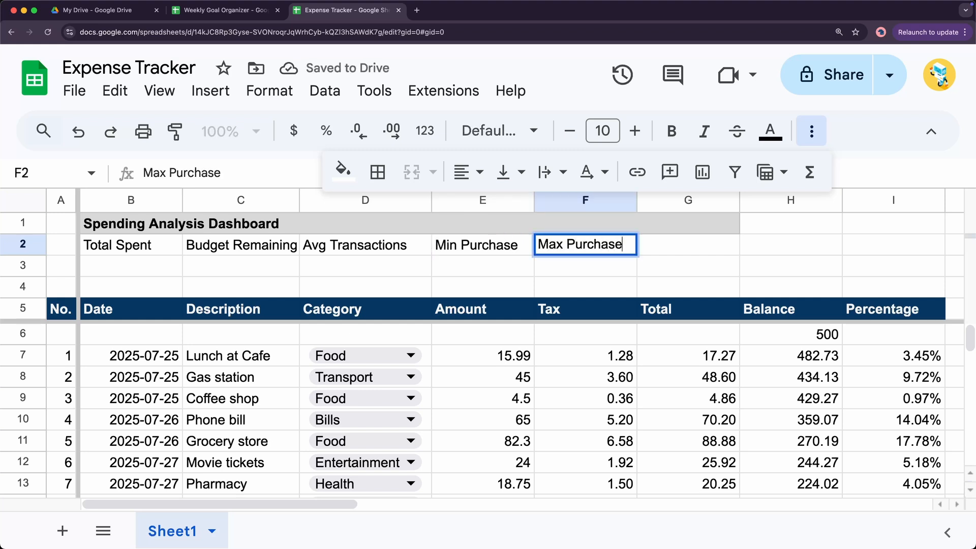
{"action": "key", "text": "Tab"}
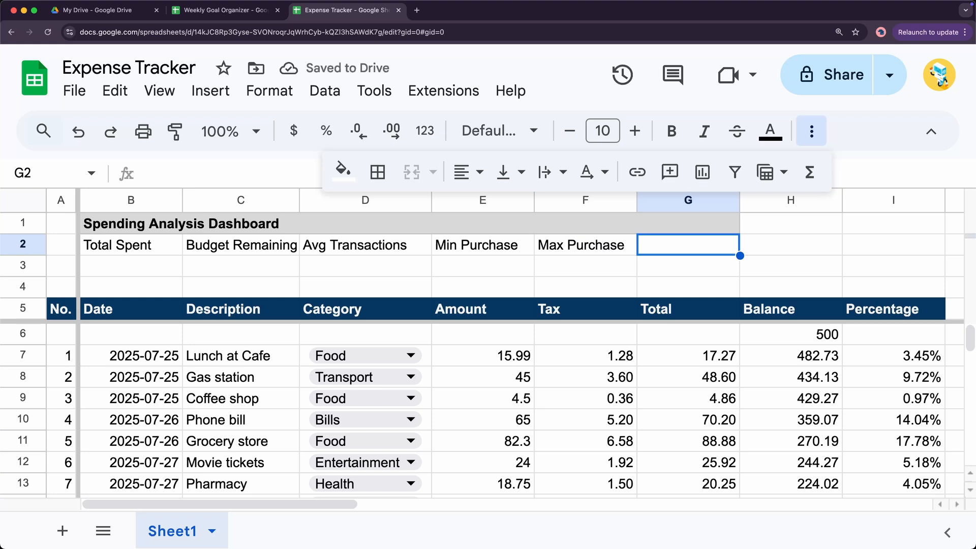
{"action": "type", "text": "n"}
{"action": "key", "text": "BackSpace"}
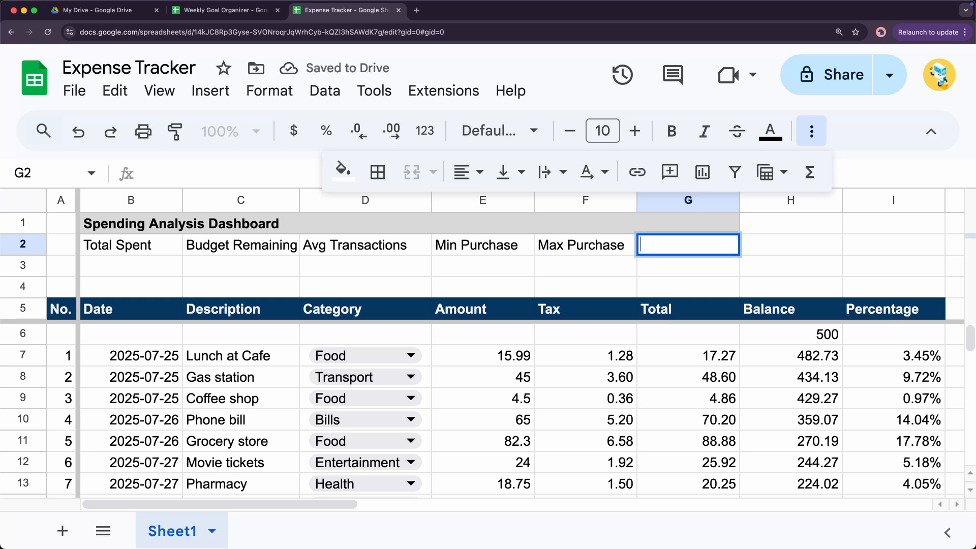
{"action": "type", "text": "# Tran"}
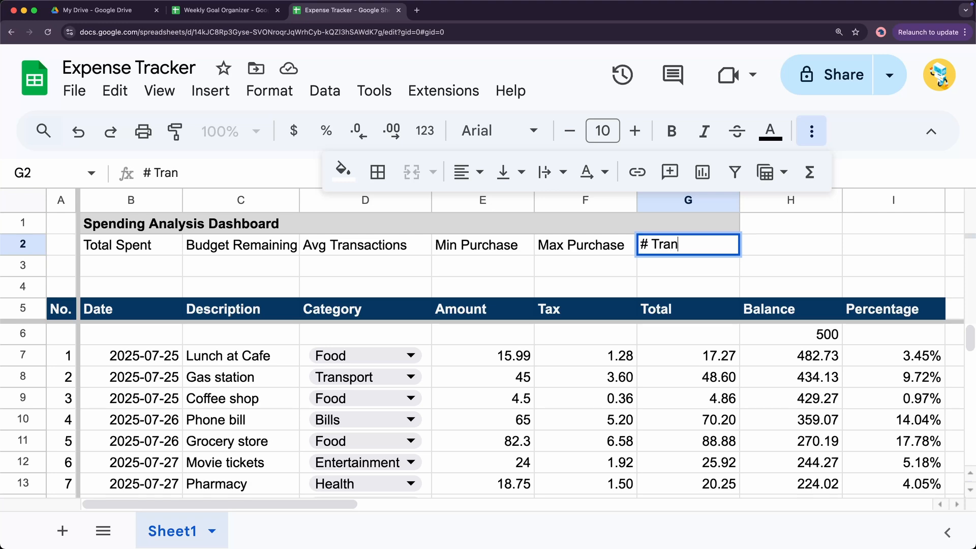
{"action": "type", "text": "sactions"}
{"action": "left_click", "coordinate": [105, 260]}
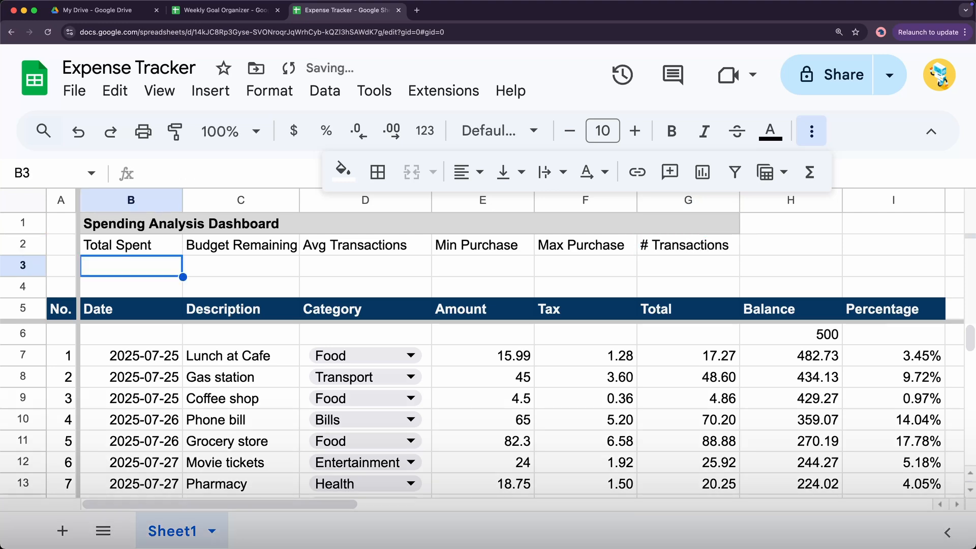
Make the dashboard labels in B2:G2 bold and fit column C's width to its content
{"action": "left_click", "coordinate": [116, 245]}
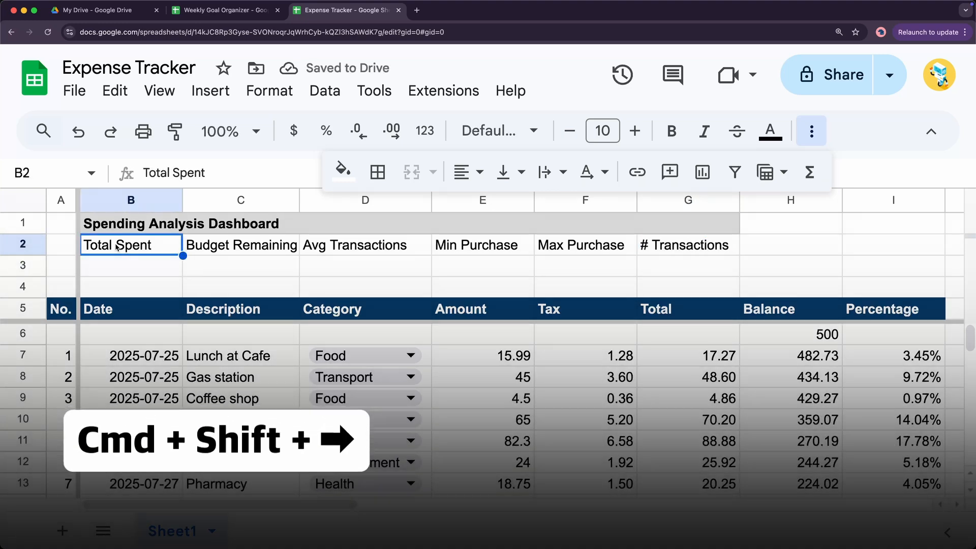
{"action": "key", "text": "super+shift+Right"}
{"action": "key", "text": "super+b"}
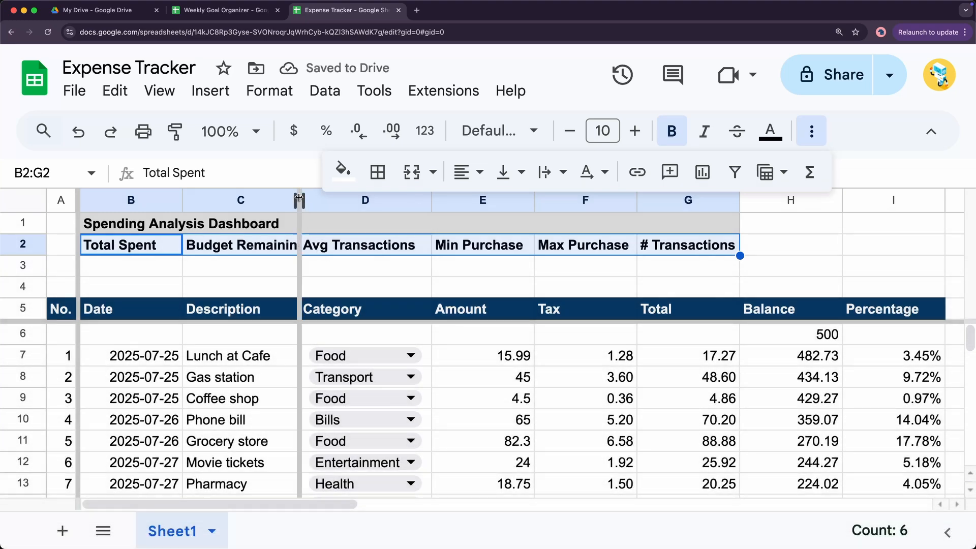
{"action": "double_click", "coordinate": [299, 199]}
{"action": "left_click", "coordinate": [148, 265]}
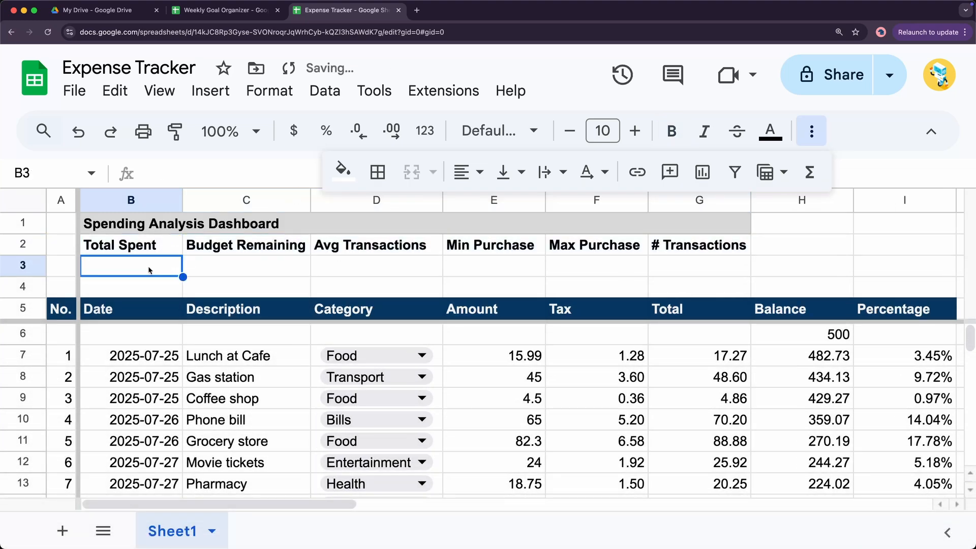
Examine the expense table's Total column from G7 down past the last entry as the range for Total Spent
{"action": "key", "text": "Up"}
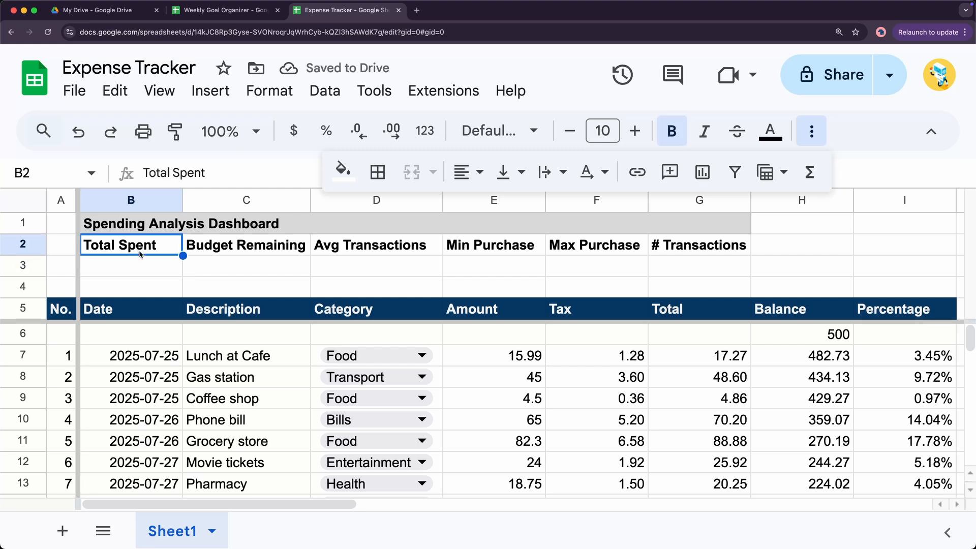
{"action": "key", "text": "Right"}
{"action": "left_click", "coordinate": [148, 264]}
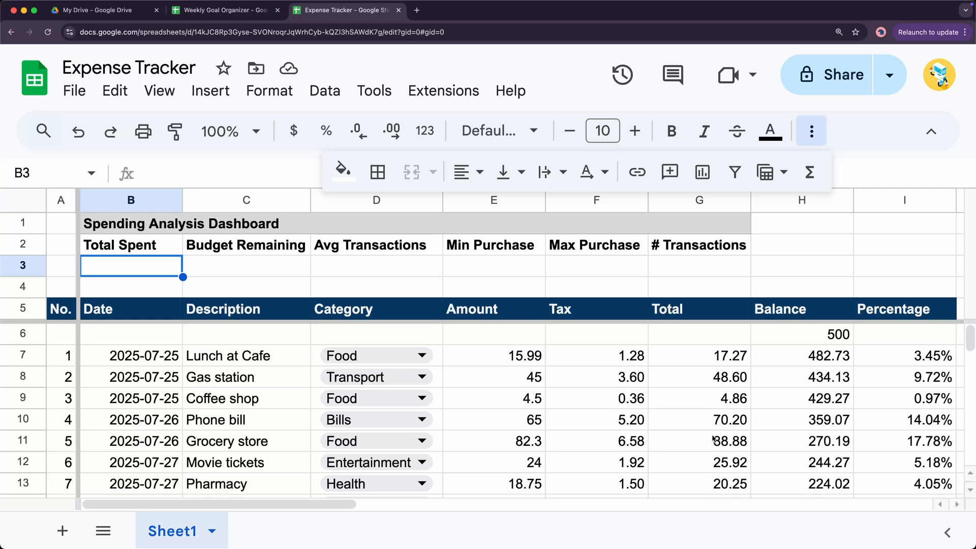
{"action": "scroll", "coordinate": [719, 360], "scroll_direction": "down", "scroll_amount": 1}
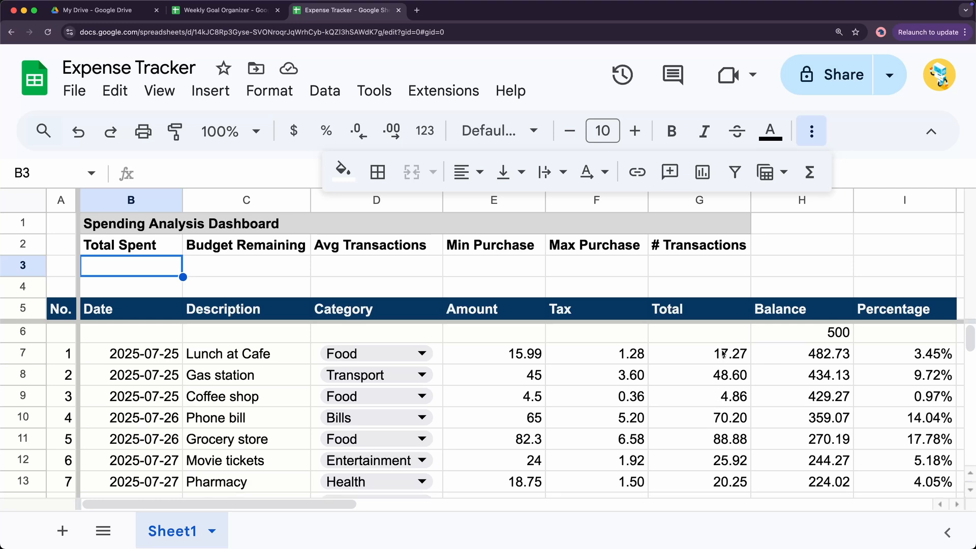
{"action": "left_click_drag", "start_coordinate": [720, 358], "coordinate": [737, 480]}
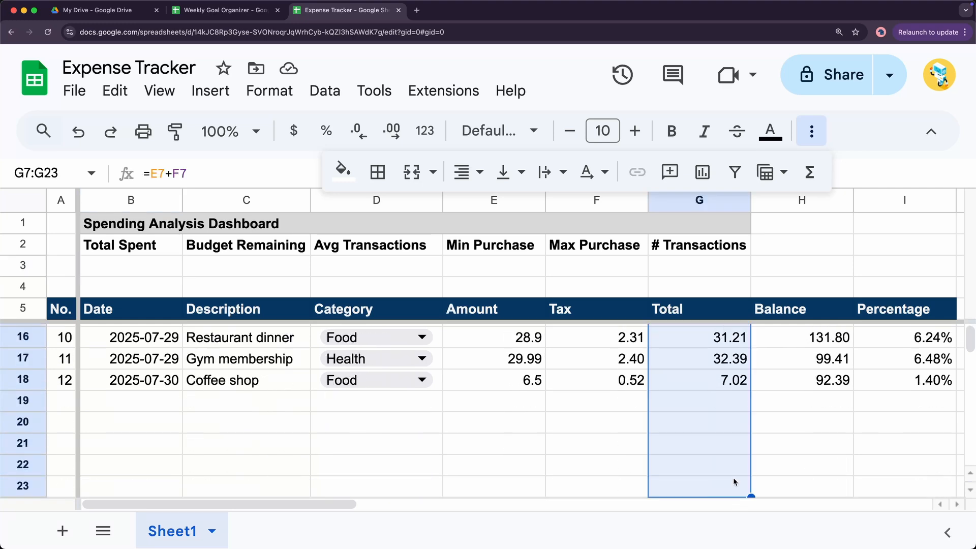
{"action": "scroll", "coordinate": [524, 447], "scroll_direction": "up", "scroll_amount": 5}
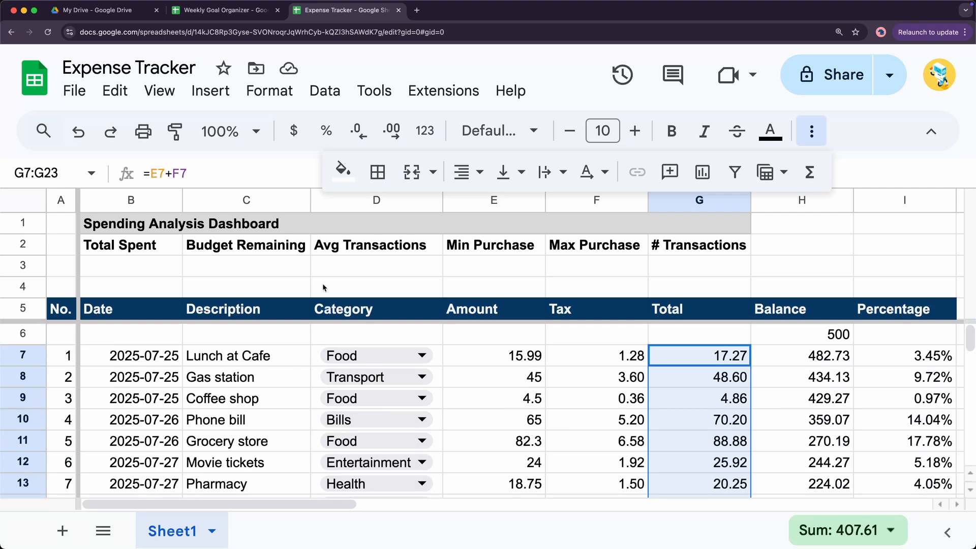
Enter the formula =SUM(G7:G) in B3 to calculate Total Spent from the open-ended Total column
{"action": "left_click", "coordinate": [152, 271]}
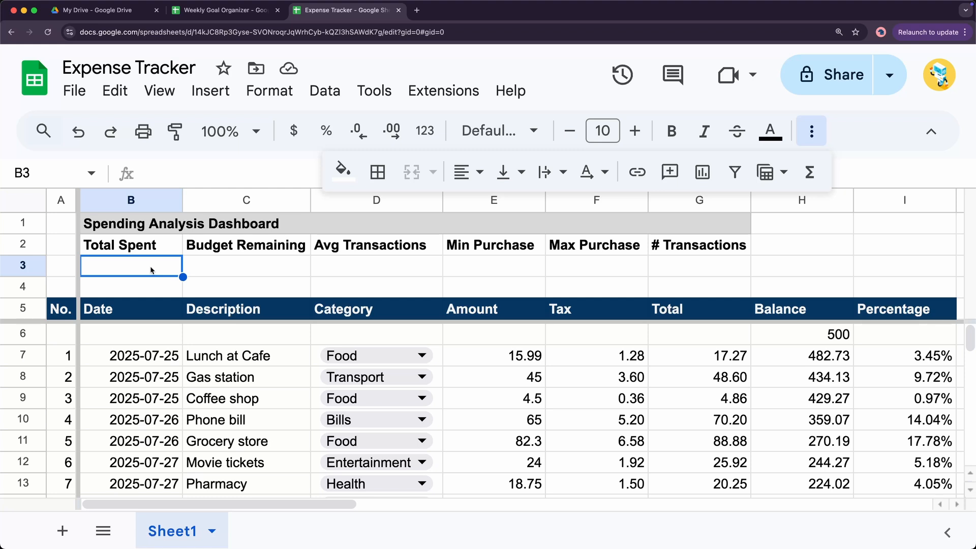
{"action": "type", "text": "="}
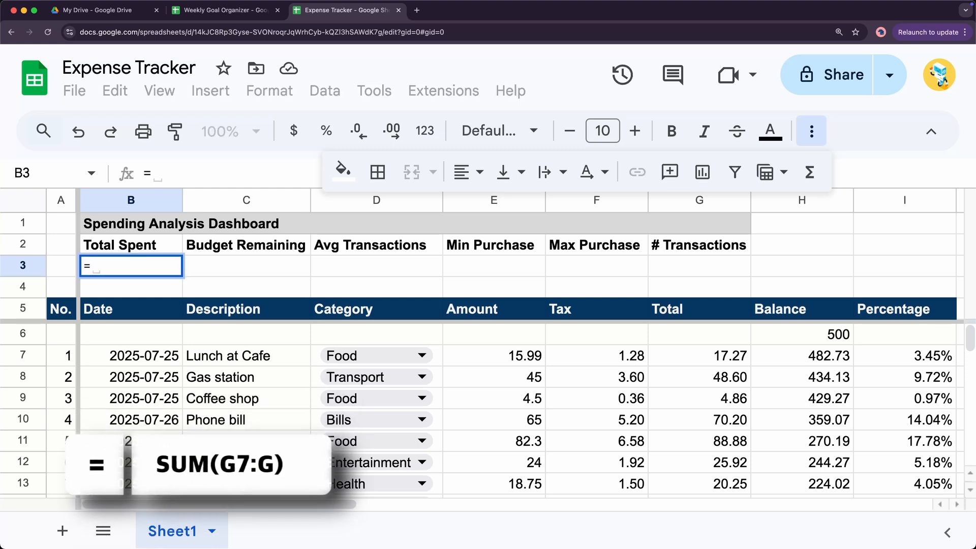
{"action": "type", "text": "SUM("}
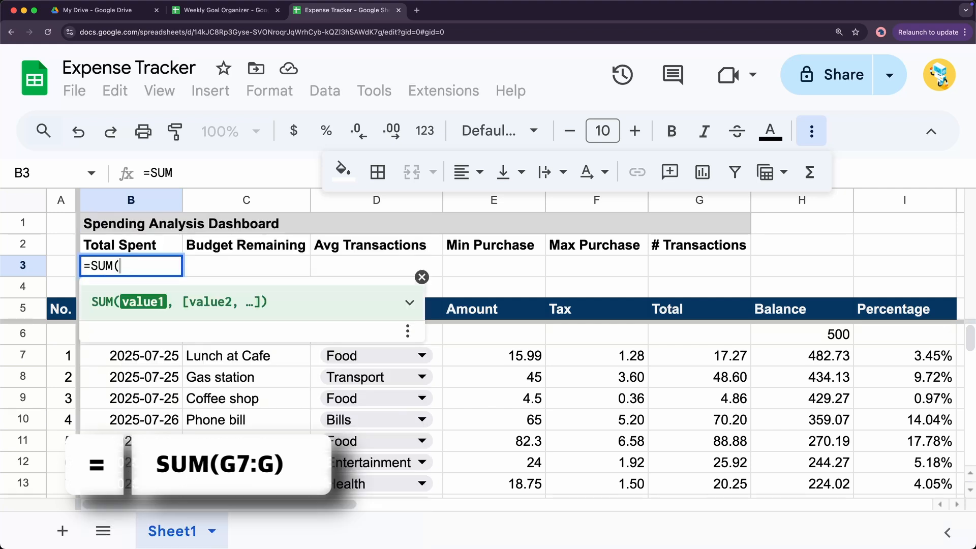
{"action": "left_click", "coordinate": [830, 359]}
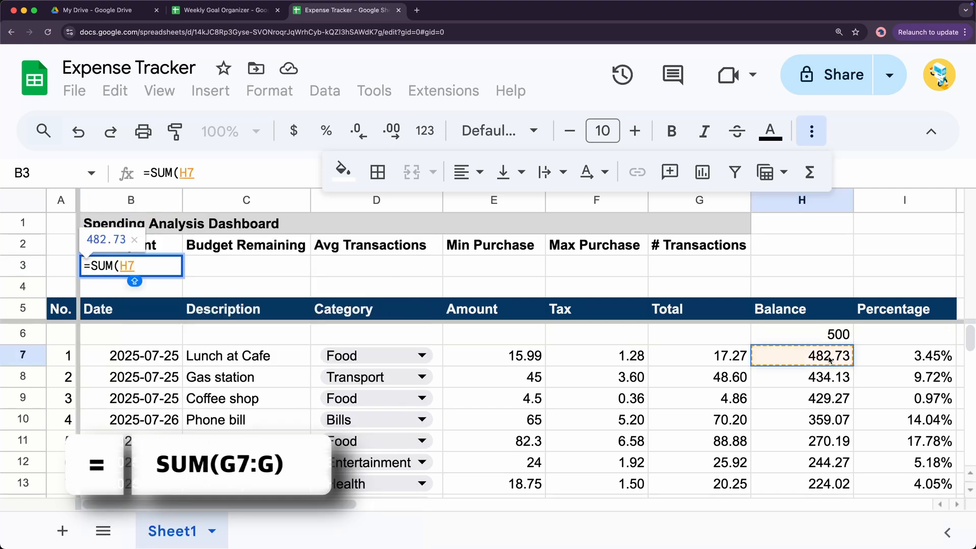
{"action": "left_click", "coordinate": [724, 356]}
{"action": "type", "text": ":"}
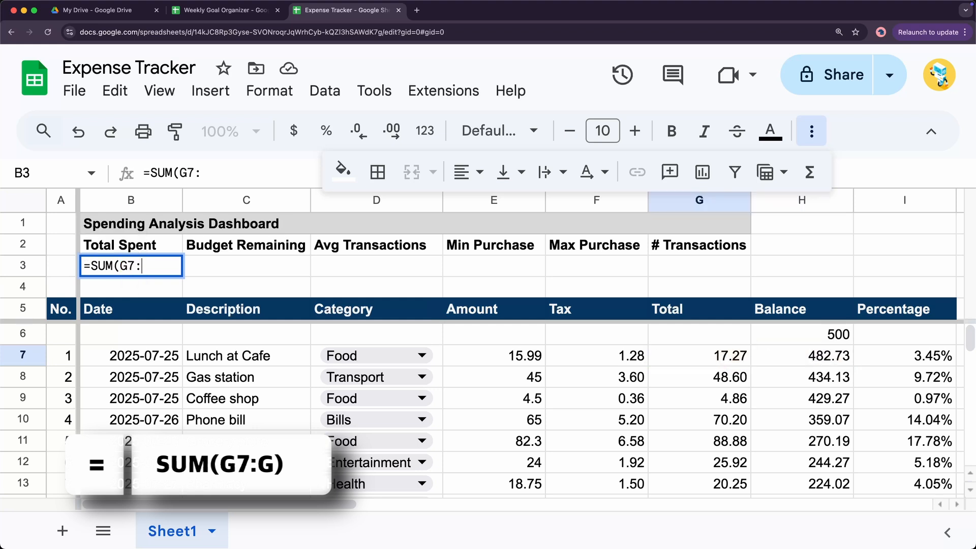
{"action": "type", "text": "G)"}
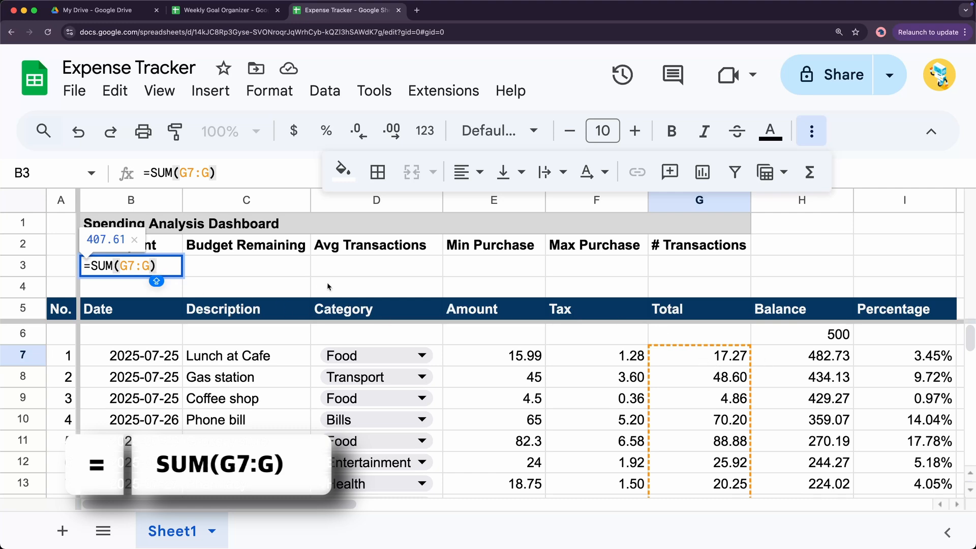
{"action": "scroll", "coordinate": [666, 373], "scroll_direction": "down", "scroll_amount": 5}
{"action": "scroll", "coordinate": [724, 406], "scroll_direction": "up", "scroll_amount": 5}
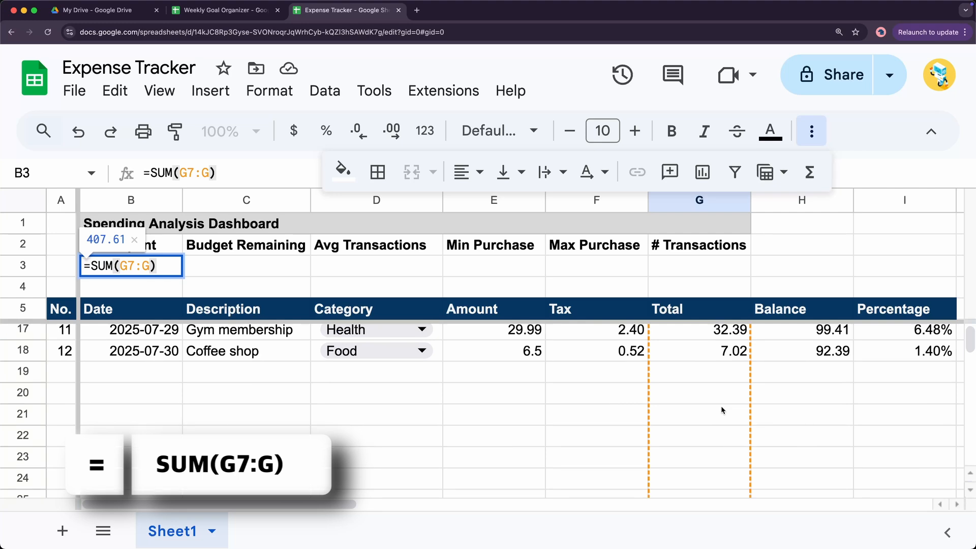
{"action": "scroll", "coordinate": [724, 418], "scroll_direction": "down", "scroll_amount": 3}
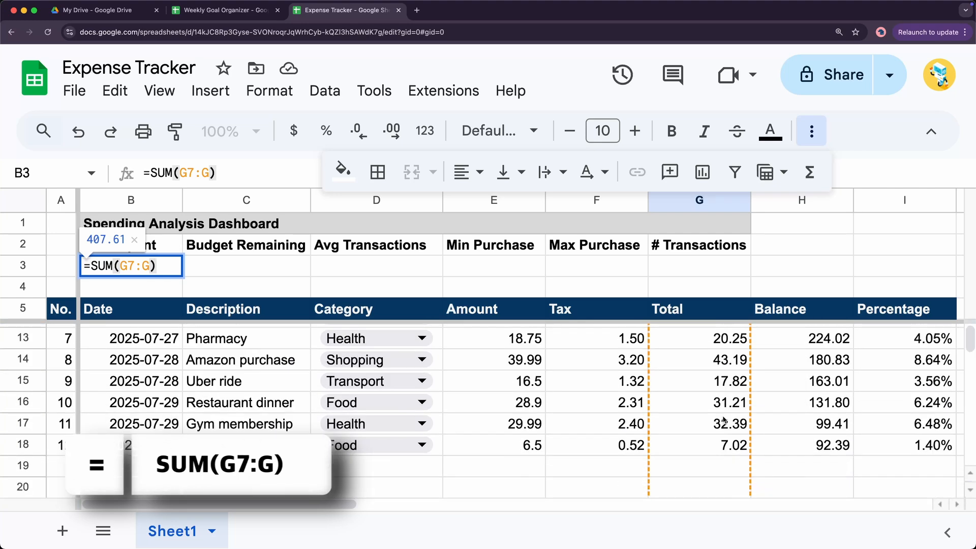
{"action": "scroll", "coordinate": [724, 418], "scroll_direction": "up", "scroll_amount": 3}
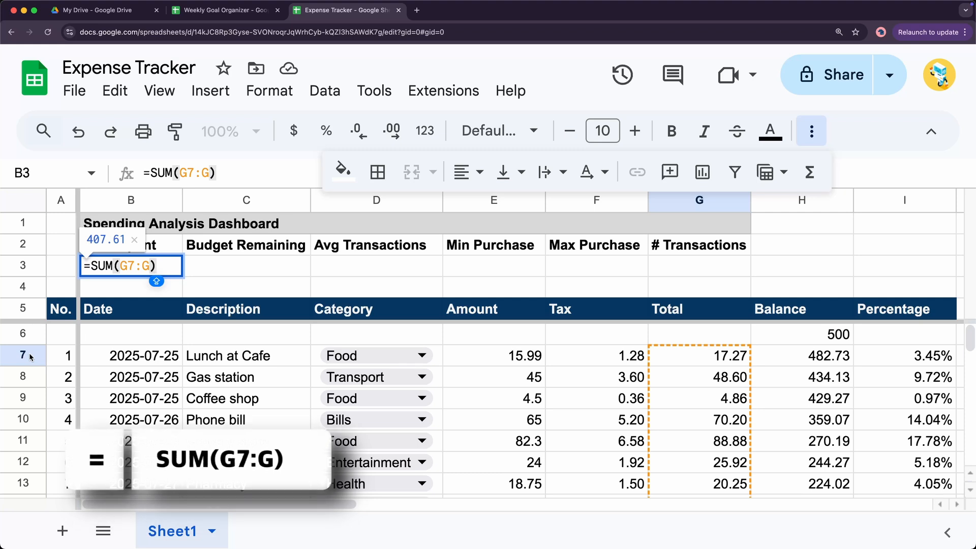
{"action": "key", "text": "Return"}
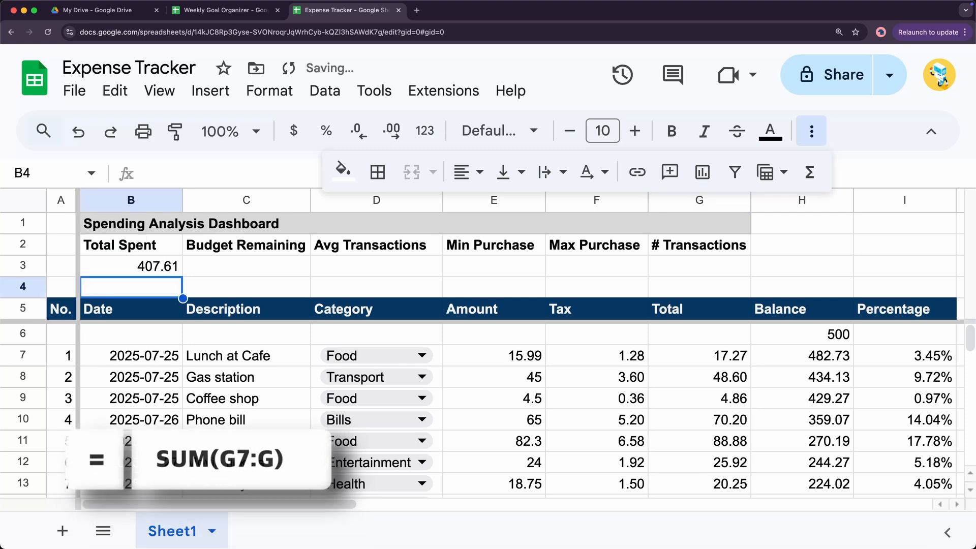
Enter the formula =$H$6-B3 in C3 to calculate Budget Remaining from the starting balance and Total Spent
{"action": "left_click", "coordinate": [33, 335]}
{"action": "left_click", "coordinate": [834, 335]}
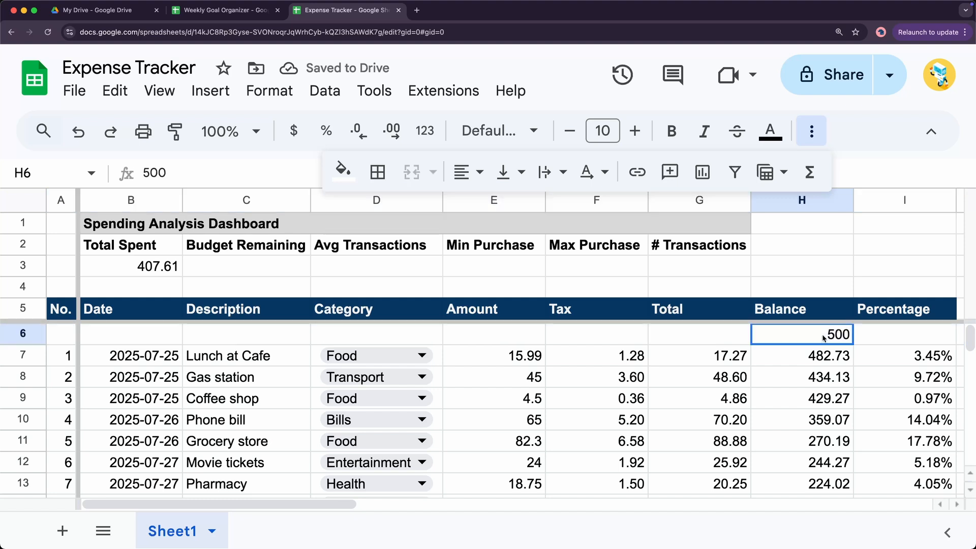
{"action": "left_click", "coordinate": [180, 269]}
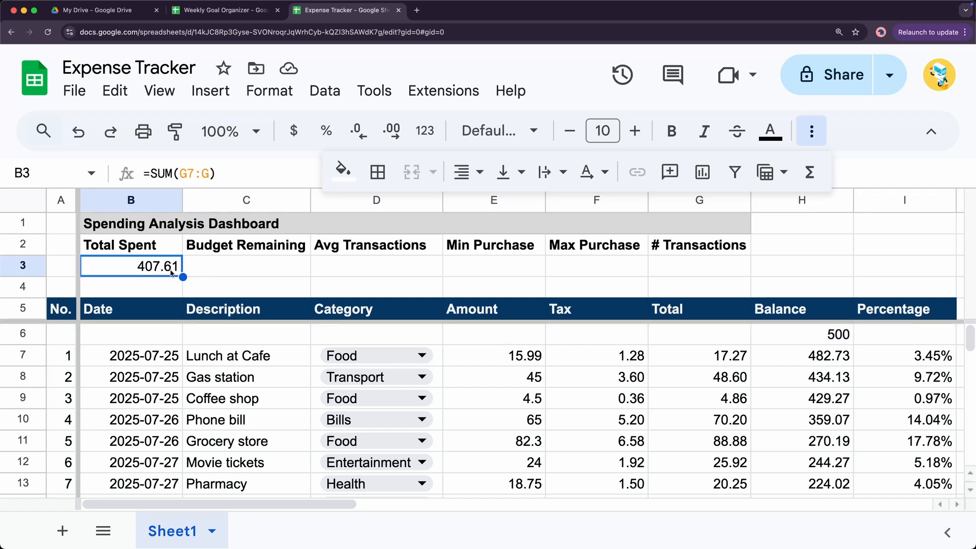
{"action": "left_click", "coordinate": [195, 263]}
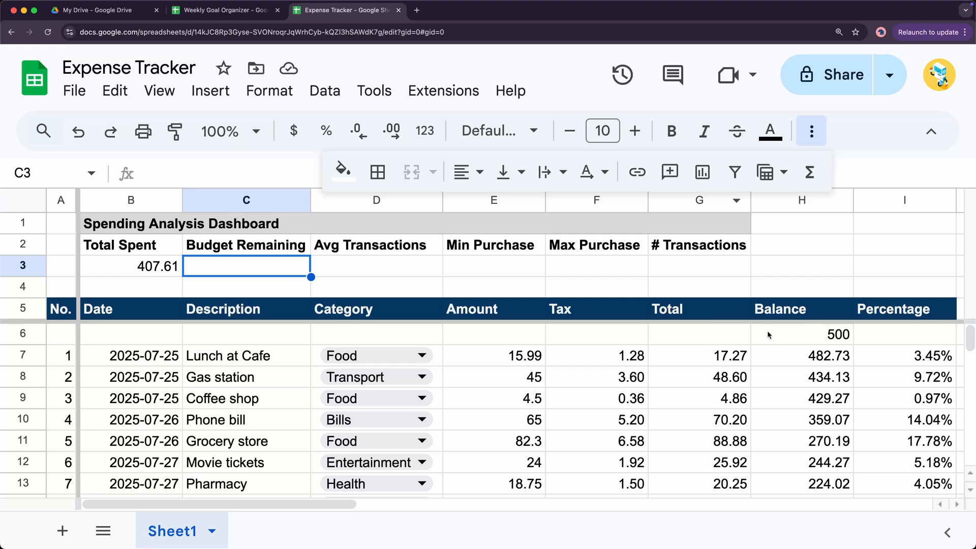
{"action": "type", "text": "="}
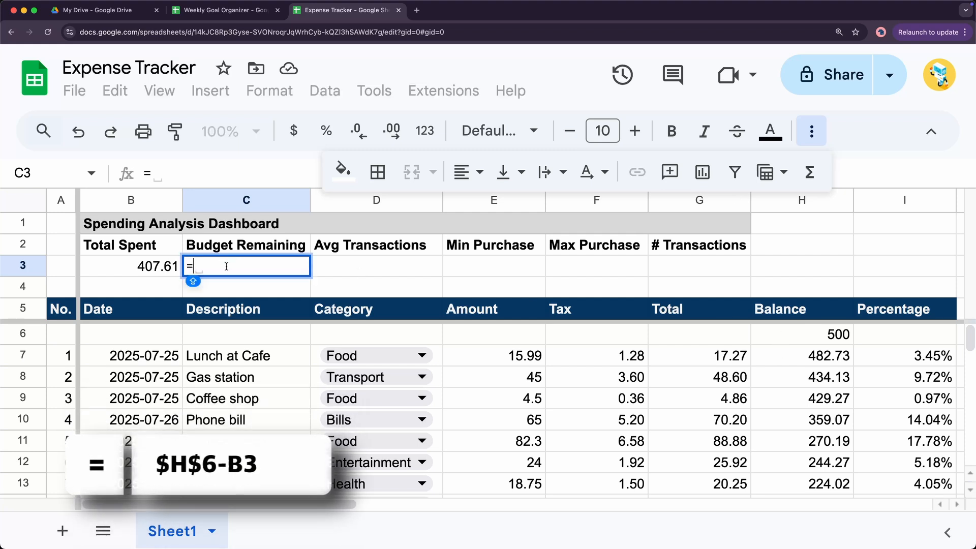
{"action": "left_click", "coordinate": [788, 334]}
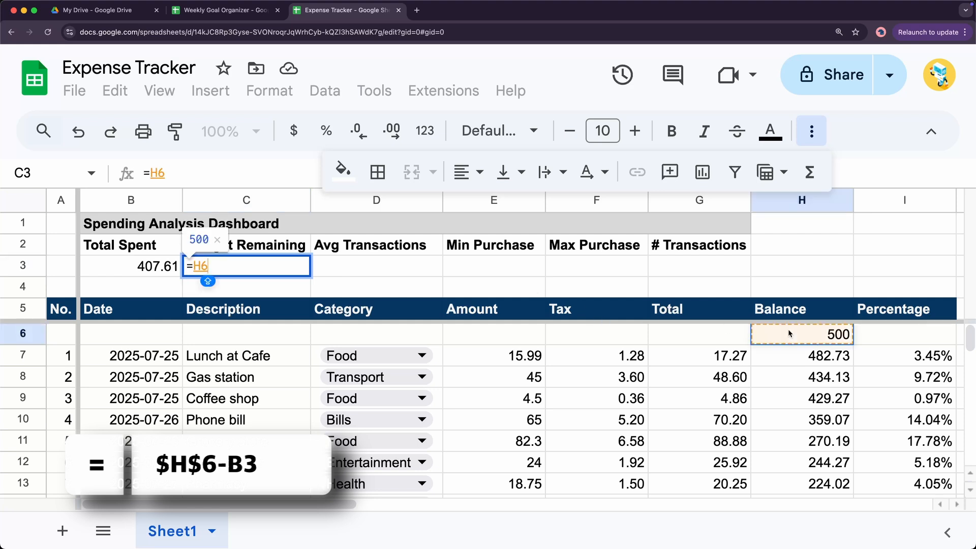
{"action": "key", "text": "F4"}
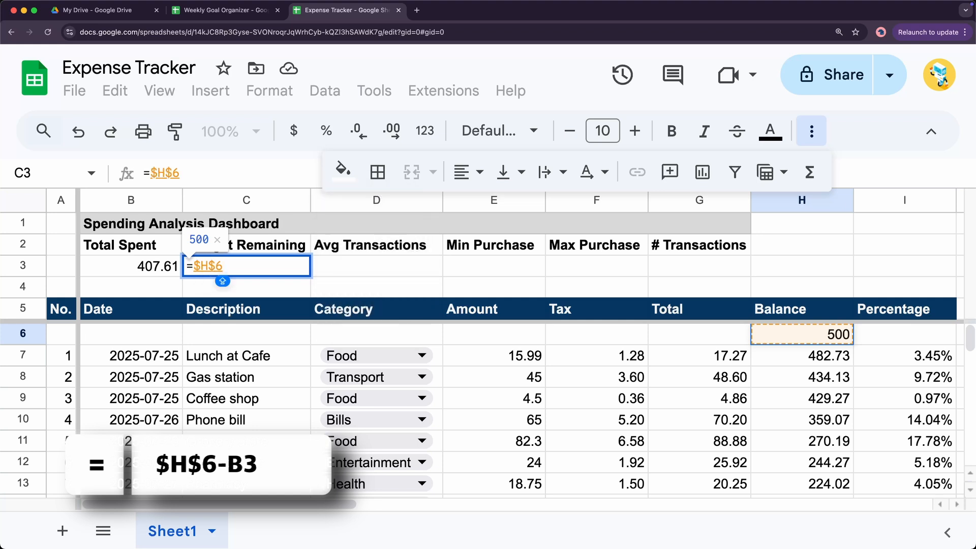
{"action": "type", "text": "-"}
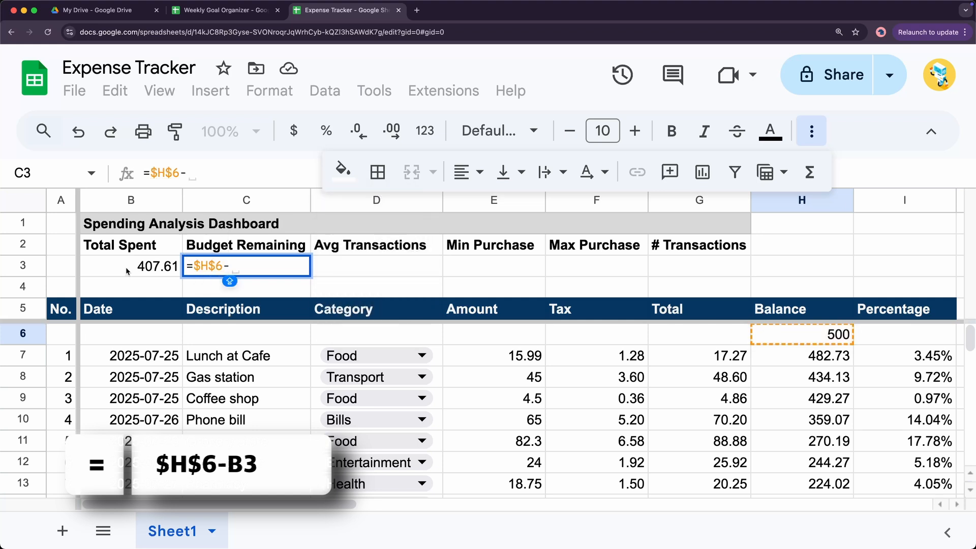
{"action": "left_click", "coordinate": [127, 271]}
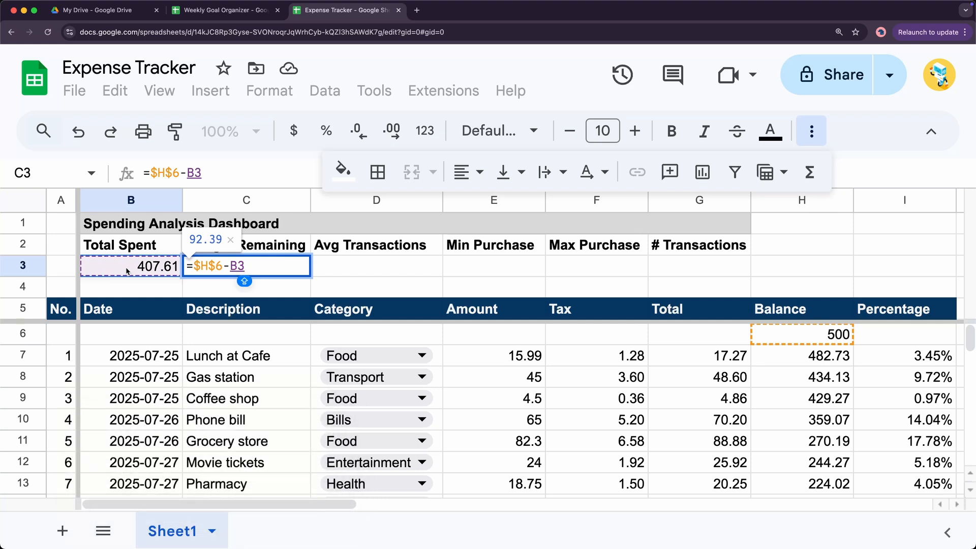
{"action": "key", "text": "Return"}
{"action": "left_click", "coordinate": [264, 271]}
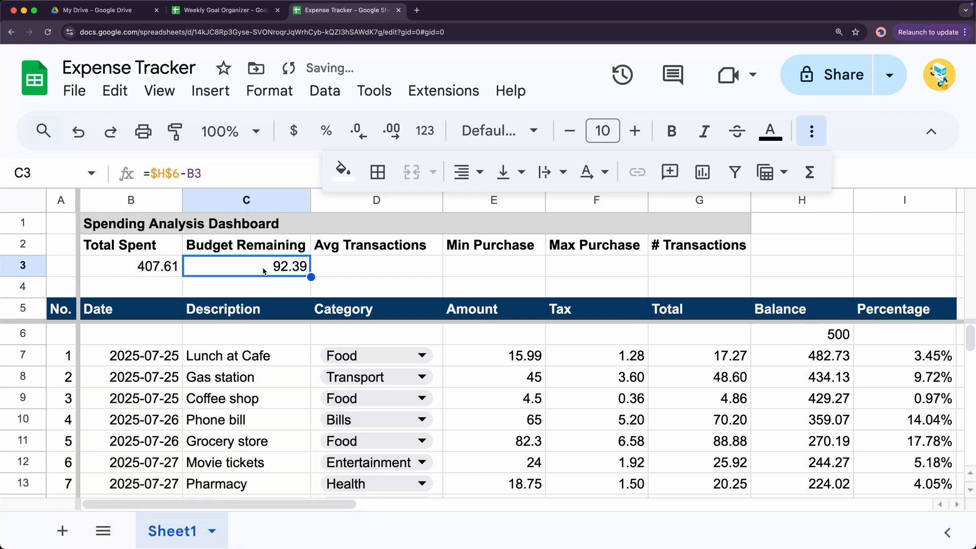
Enter the formula =AVERAGE(G7:G) in D3 to calculate Avg Transactions from the open-ended Total column
{"action": "left_click", "coordinate": [330, 265]}
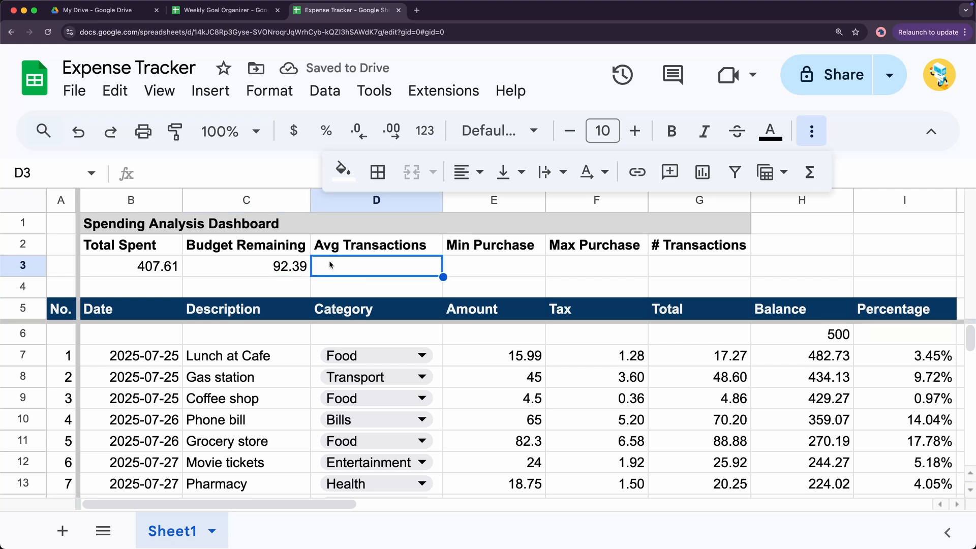
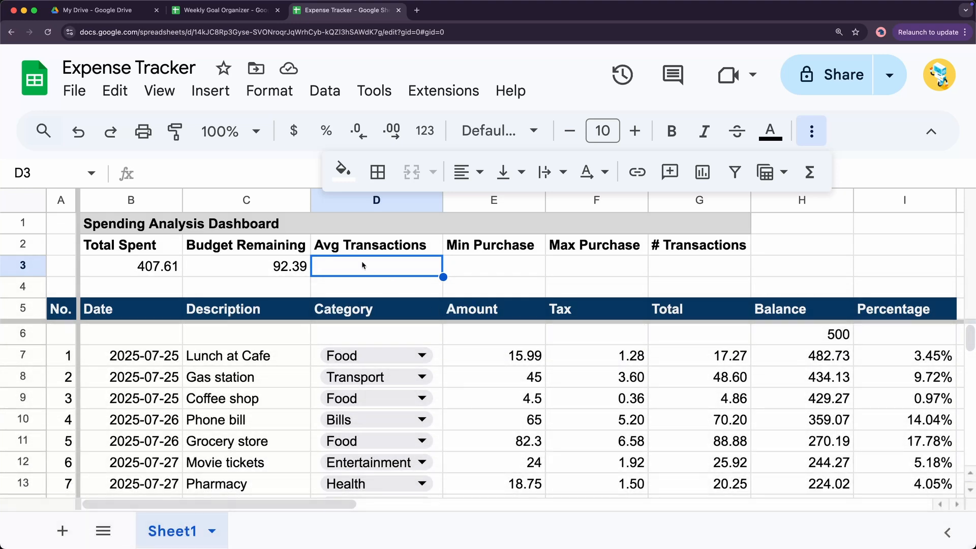
{"action": "type", "text": "=A"}
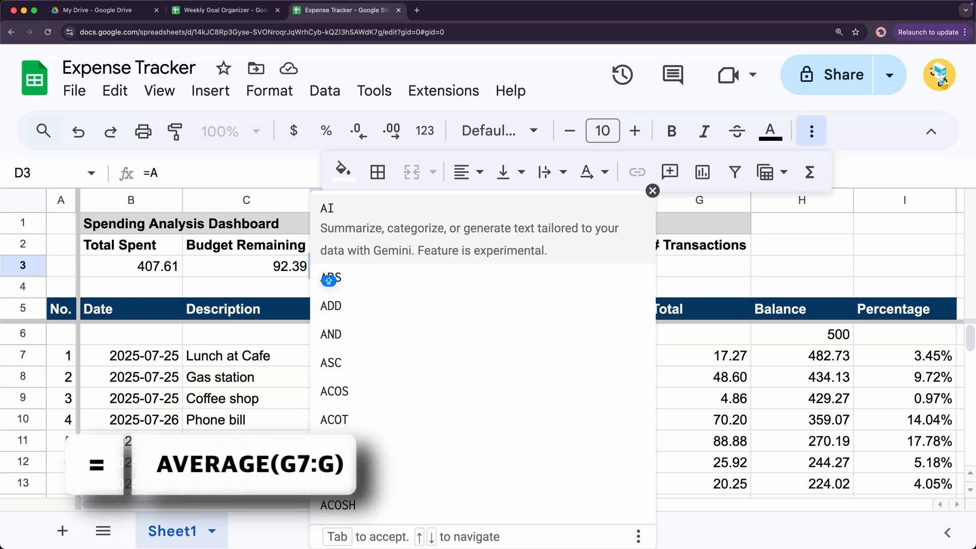
{"action": "type", "text": "VERAGE("}
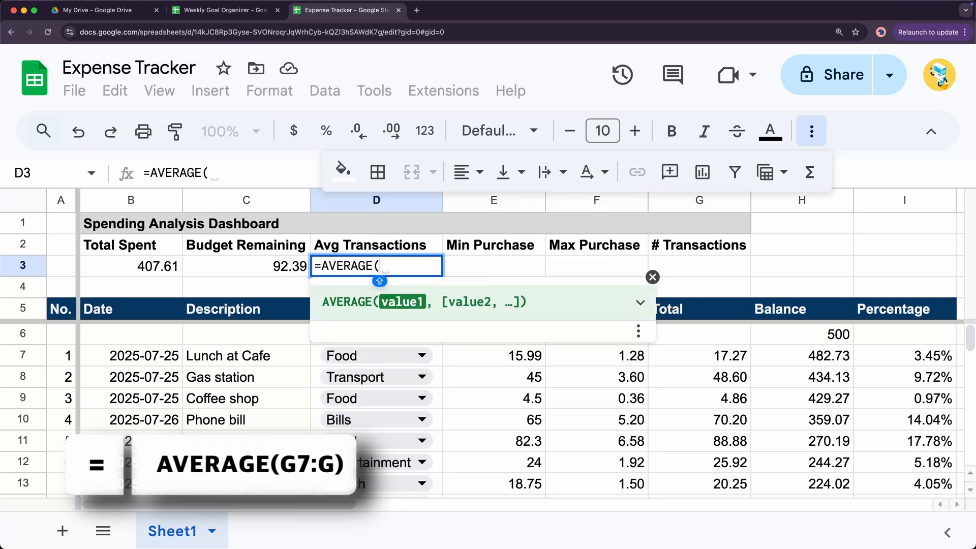
{"action": "type", "text": "G7:"}
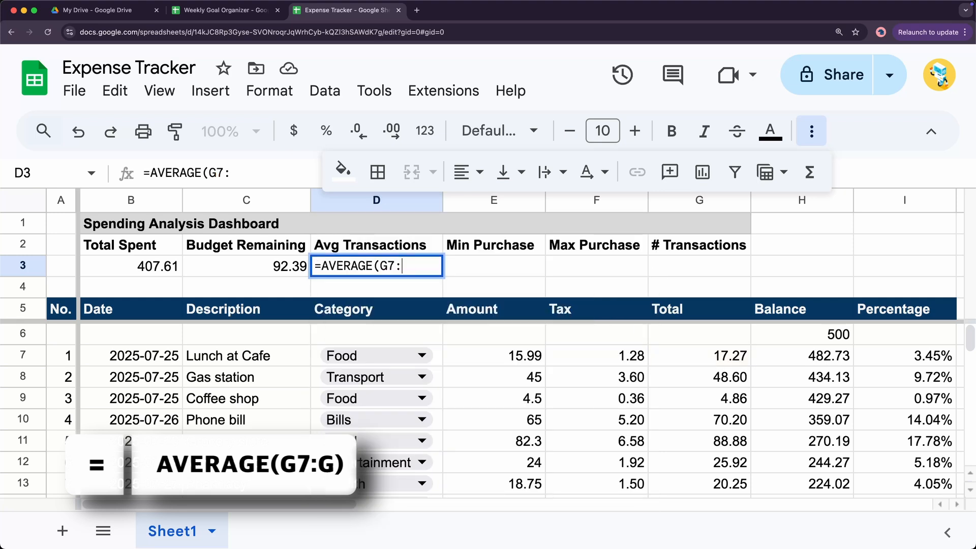
{"action": "type", "text": "G)"}
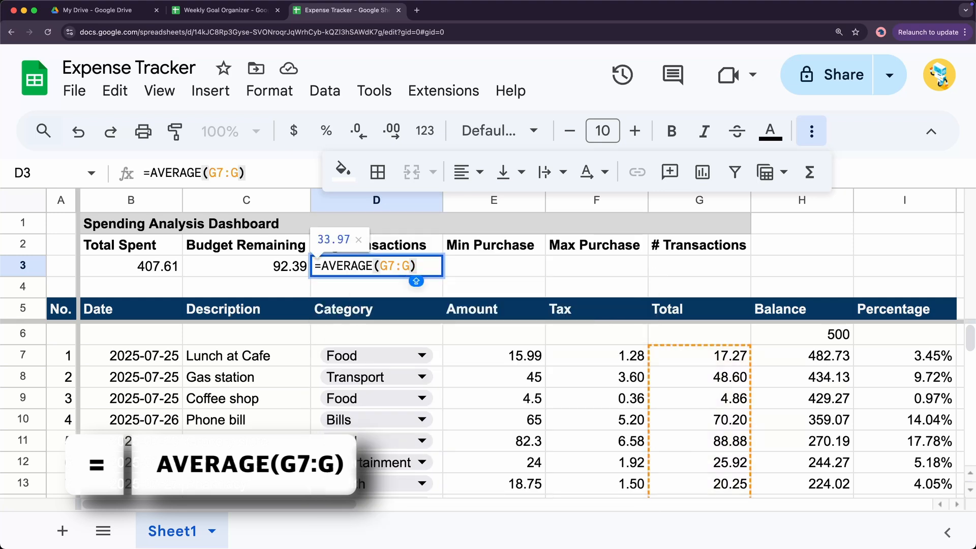
{"action": "key", "text": "Return"}
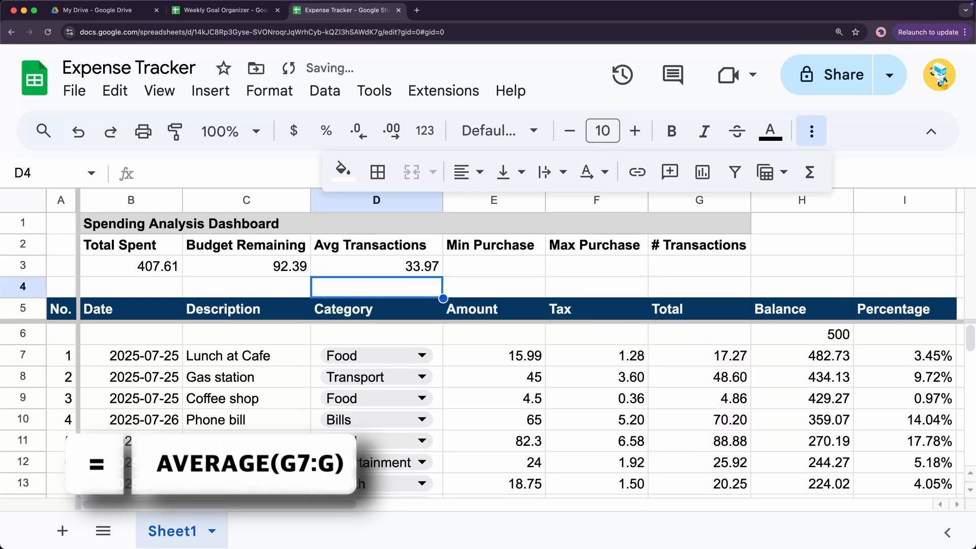
{"action": "left_click", "coordinate": [370, 257]}
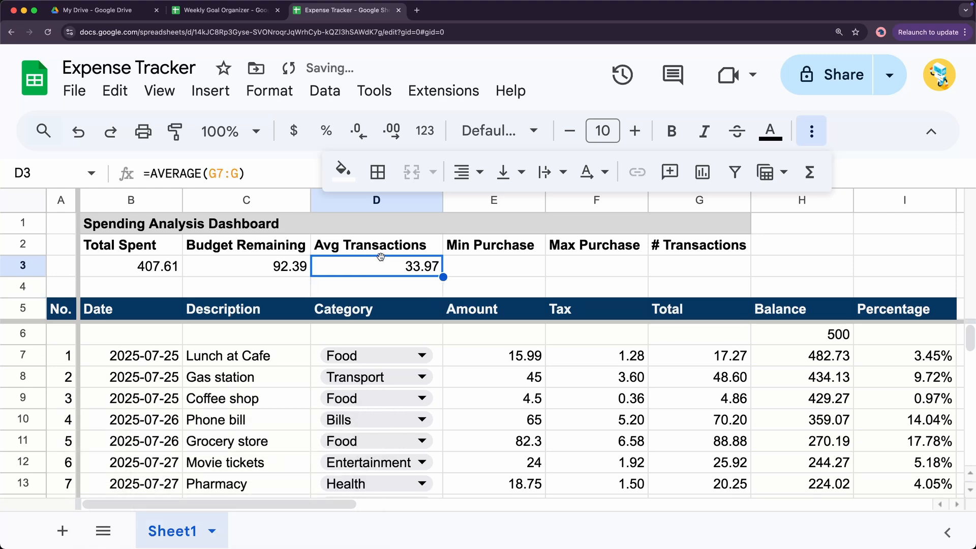
Enter the formula =MIN(G7:G) in E3 to return the smallest purchase from the Total column
{"action": "left_click", "coordinate": [468, 264]}
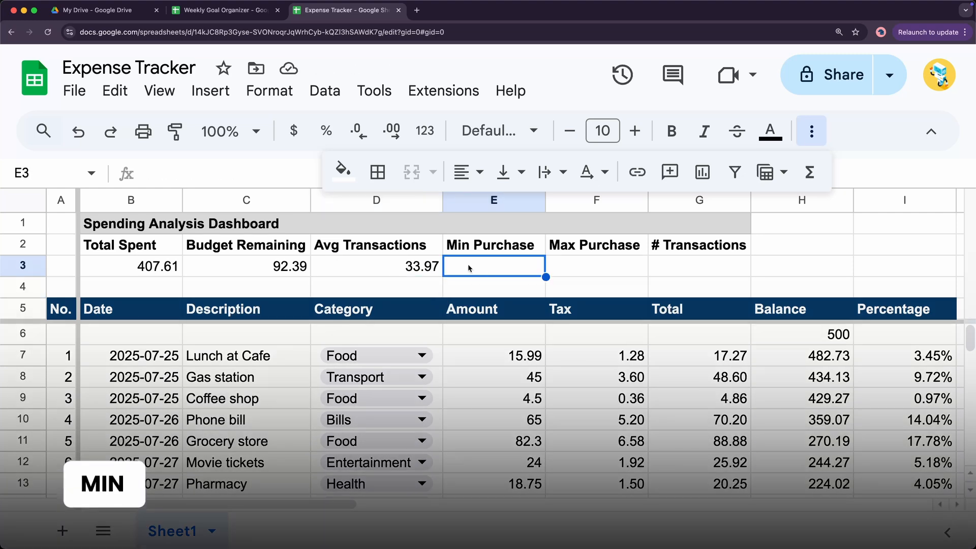
{"action": "type", "text": "="}
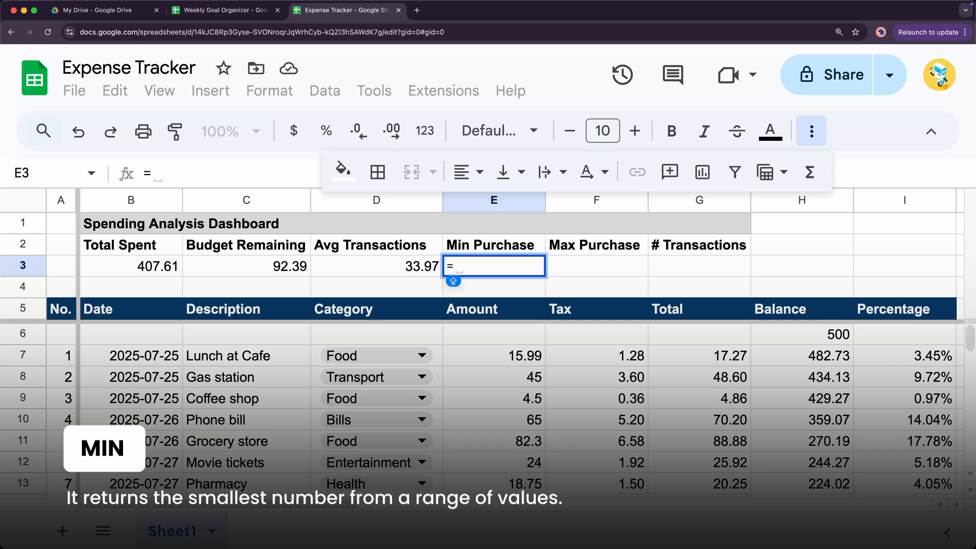
{"action": "type", "text": "MIN"}
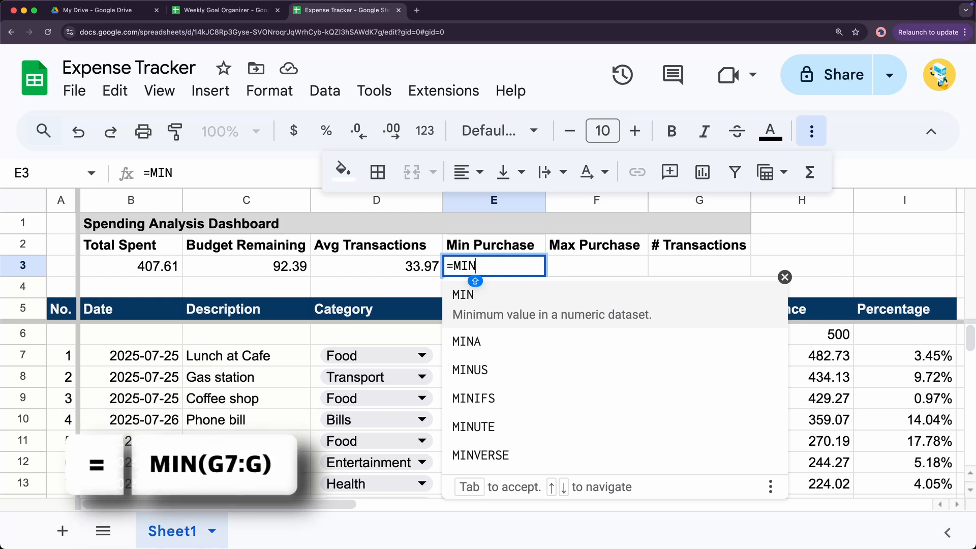
{"action": "type", "text": "("}
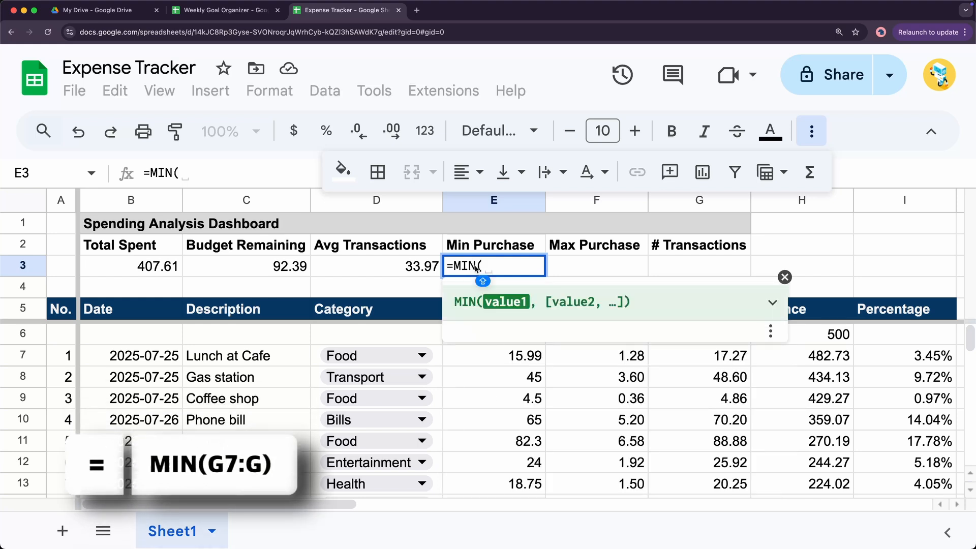
{"action": "type", "text": "G"}
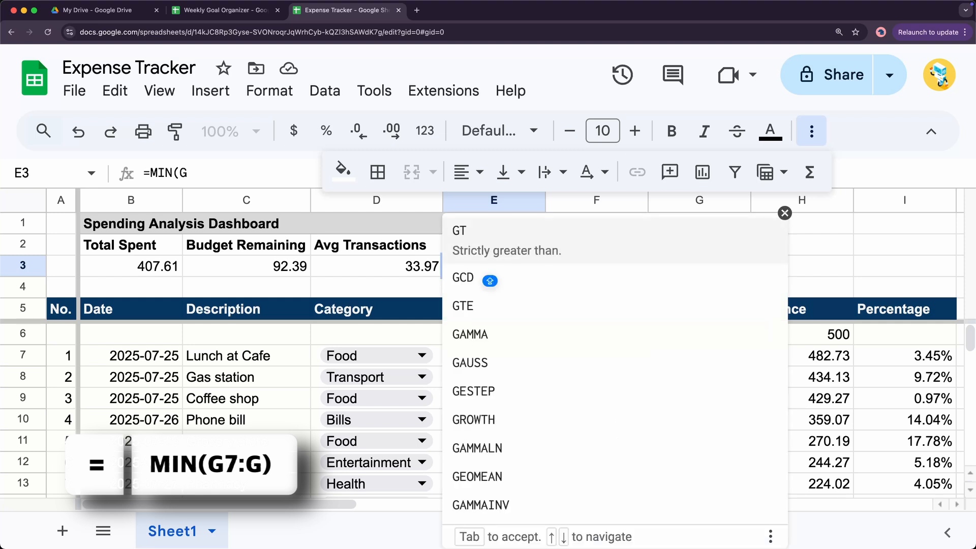
{"action": "type", "text": "7:G)"}
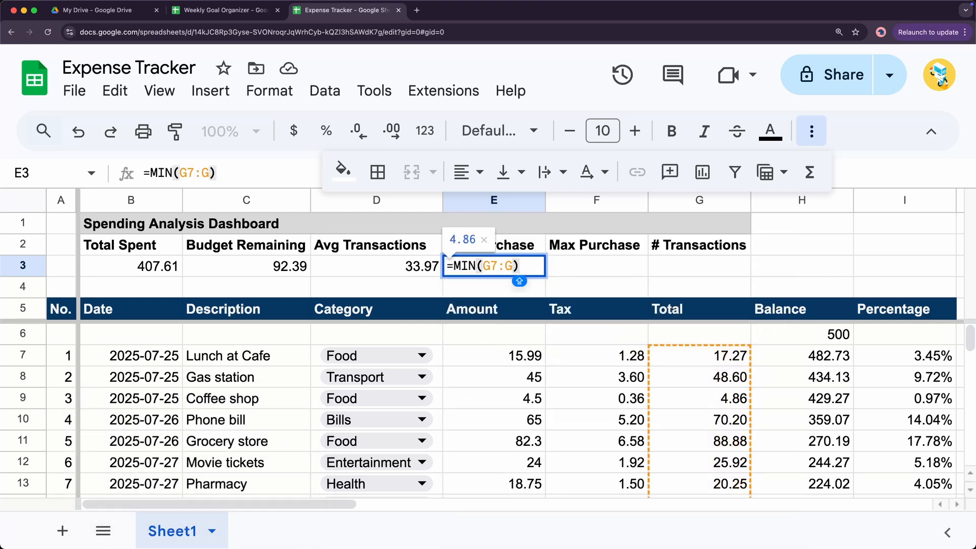
{"action": "key", "text": "Return"}
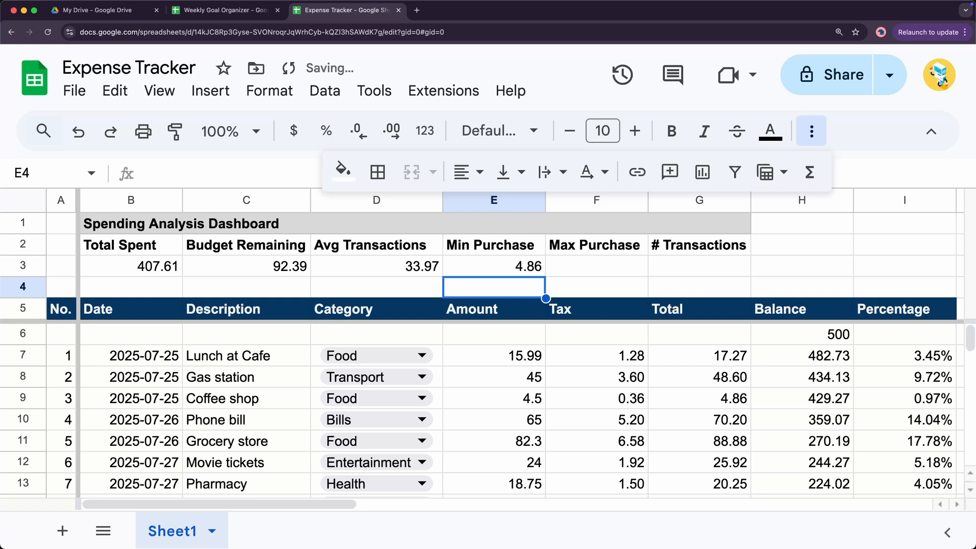
Enter the formula =MAX(G7:G) in F3 to return the largest purchase from the Total column
{"action": "left_click", "coordinate": [595, 266]}
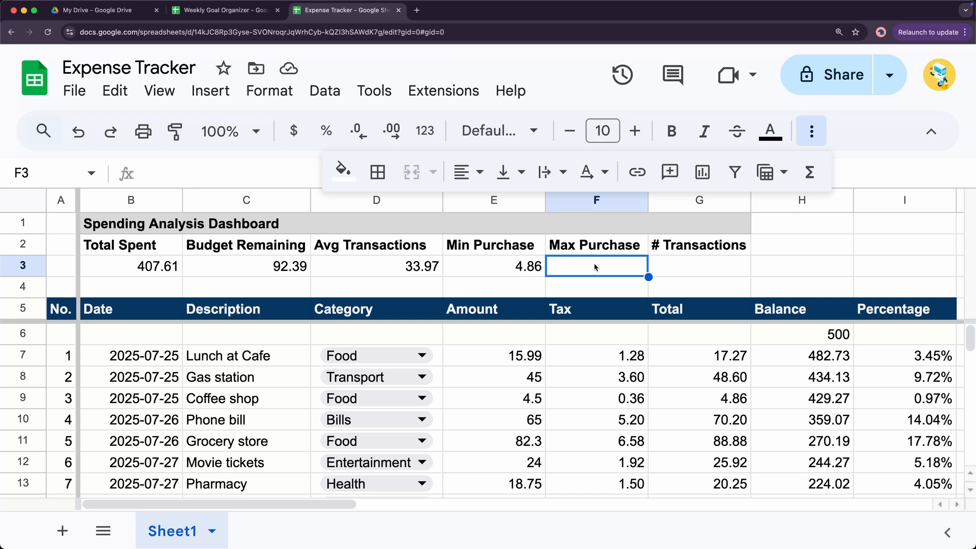
{"action": "type", "text": "="}
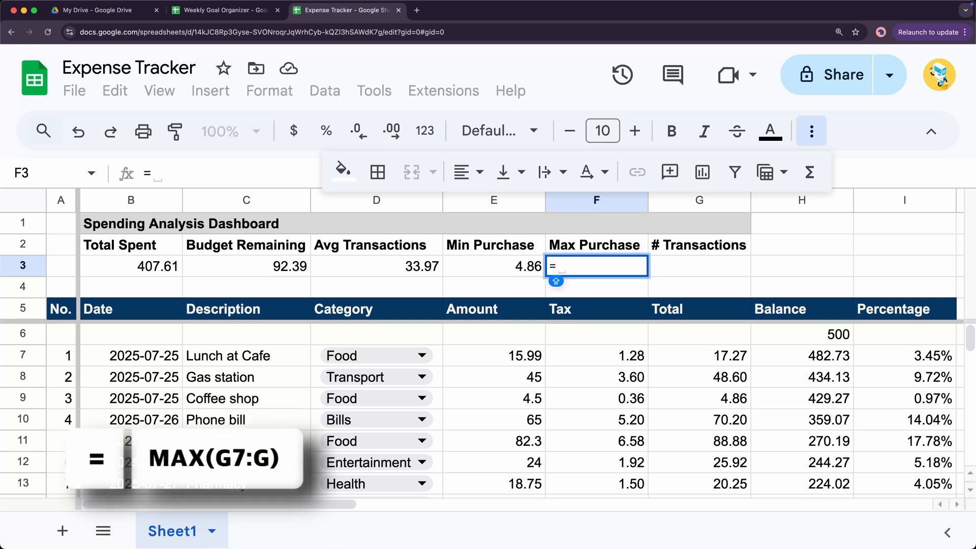
{"action": "type", "text": "MAX"}
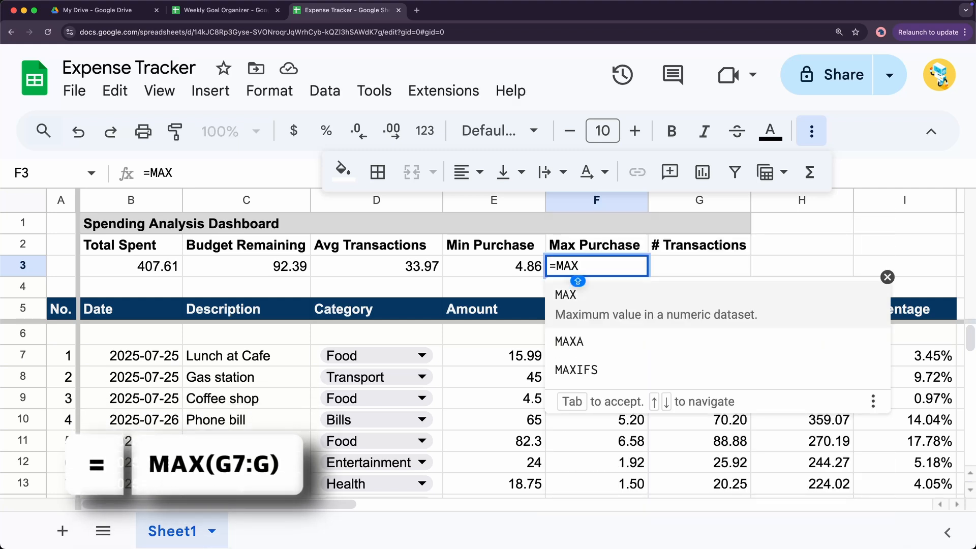
{"action": "type", "text": "(G"}
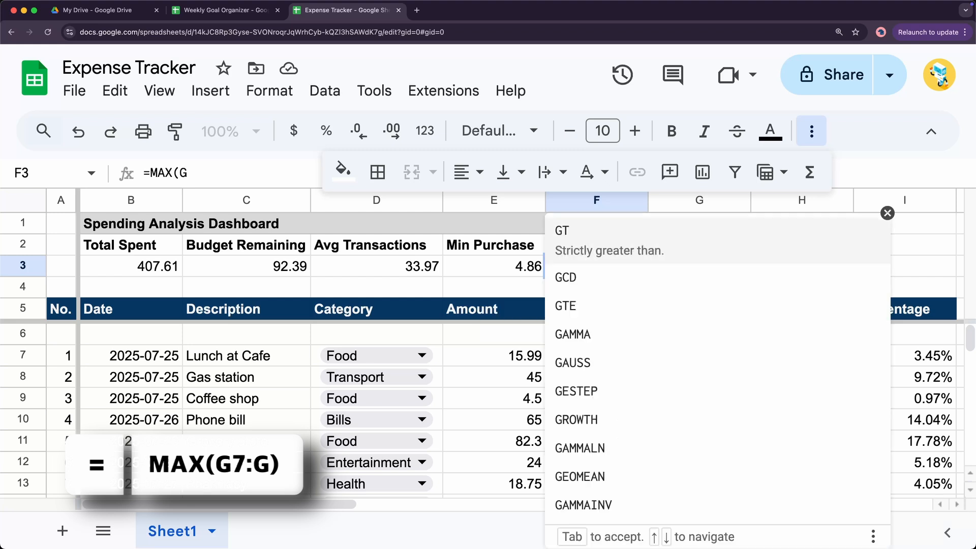
{"action": "key", "text": "Caps_Lock"}
{"action": "type", "text": "7:G"}
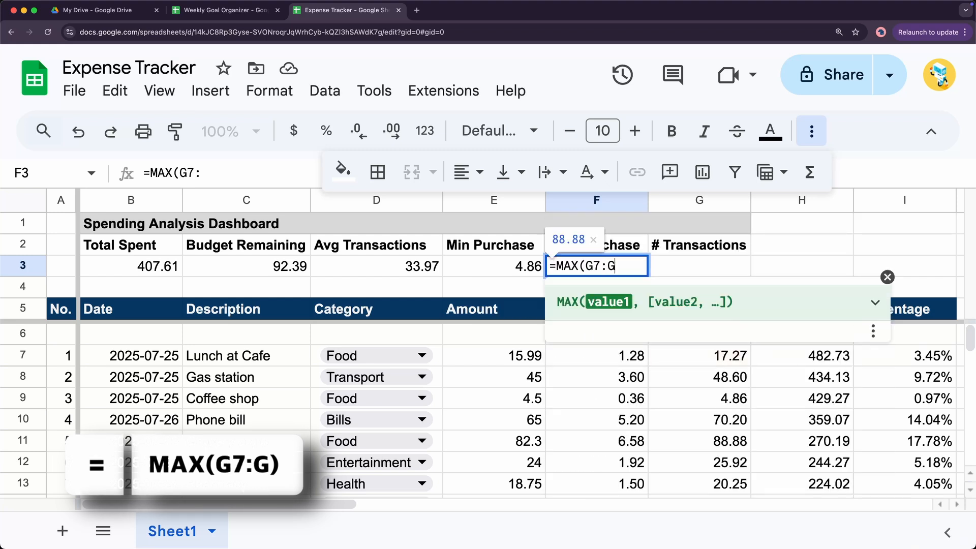
{"action": "type", "text": ")"}
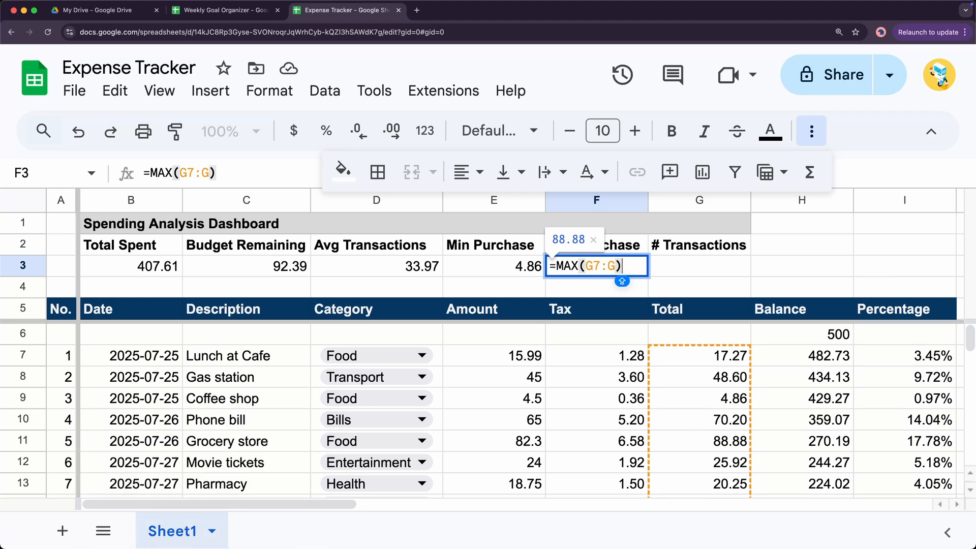
{"action": "key", "text": "Return"}
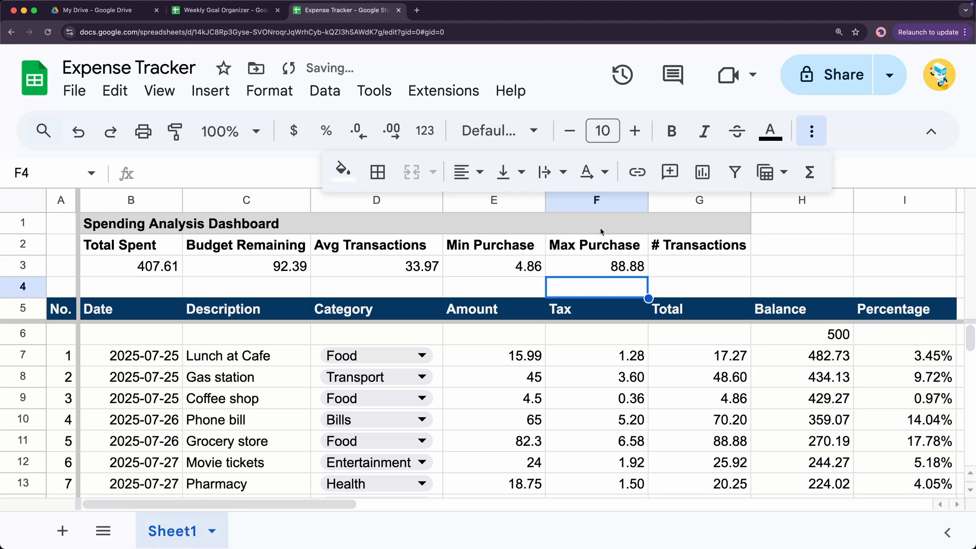
Enter the formula =COUNTA(A7:A) in G3 to count # Transactions from the open-ended No. column
{"action": "left_click", "coordinate": [714, 270]}
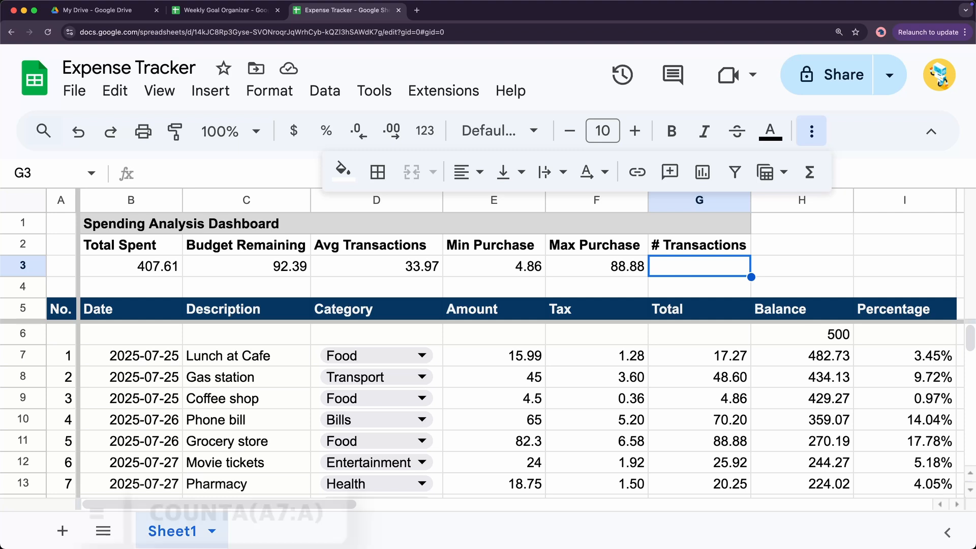
{"action": "type", "text": "=COUNTA("}
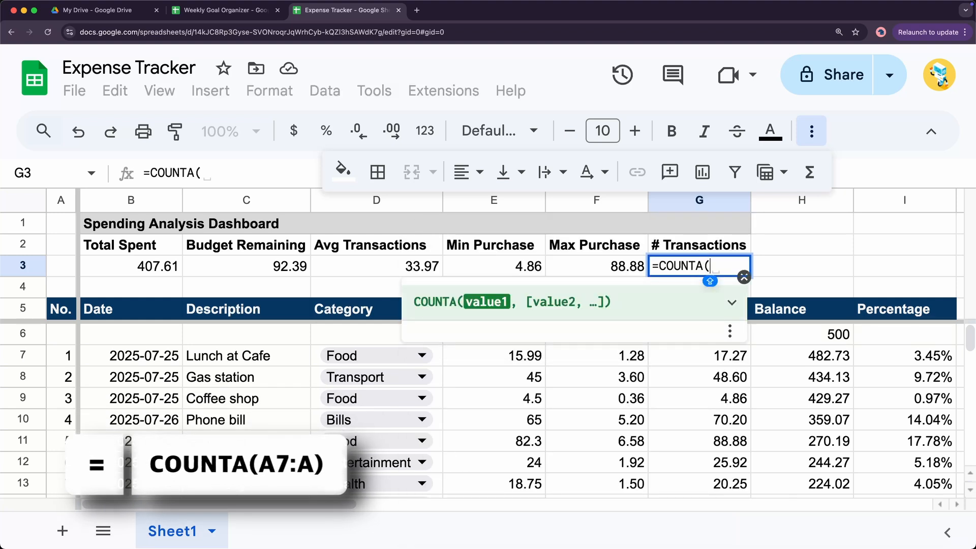
{"action": "type", "text": "A&"}
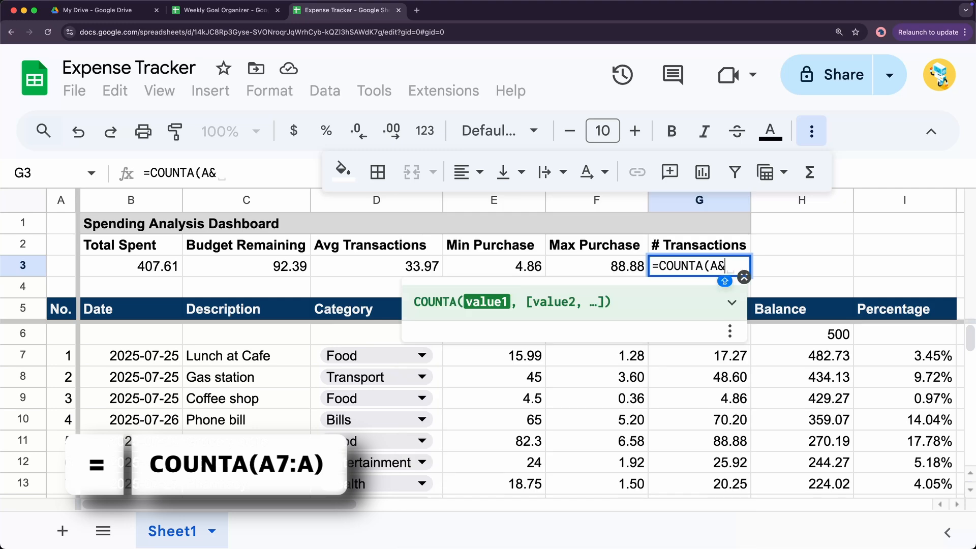
{"action": "key", "text": "BackSpace"}
{"action": "type", "text": "7:"}
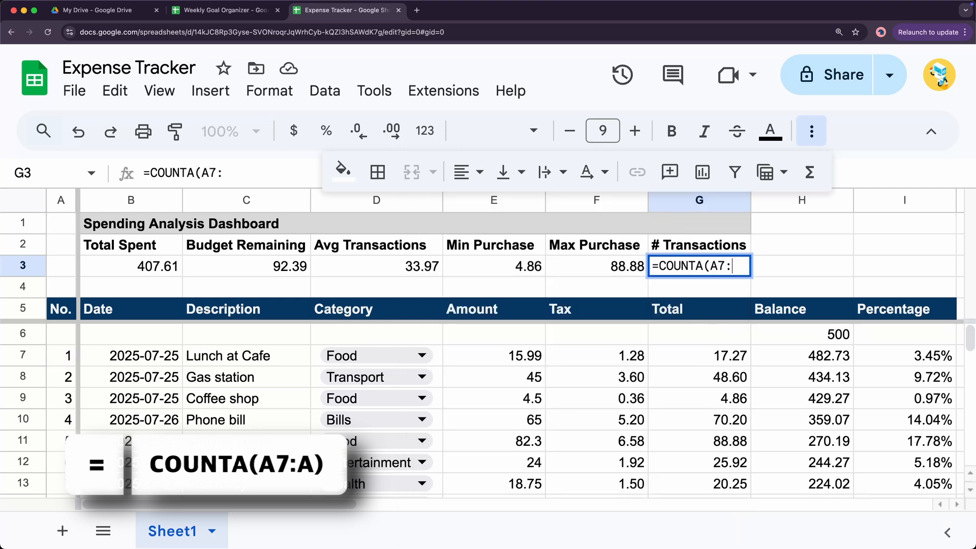
{"action": "type", "text": "A)"}
{"action": "key", "text": "Return"}
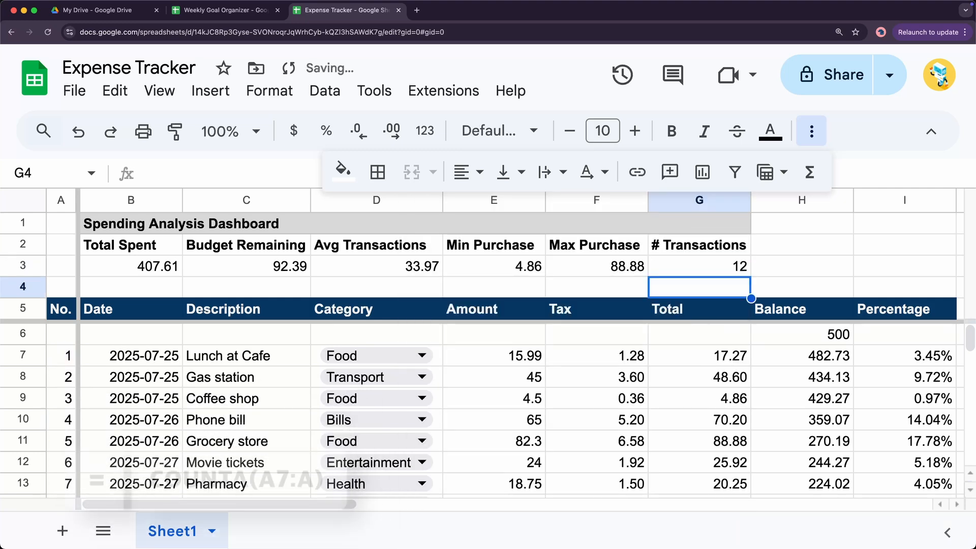
{"action": "left_click", "coordinate": [665, 263]}
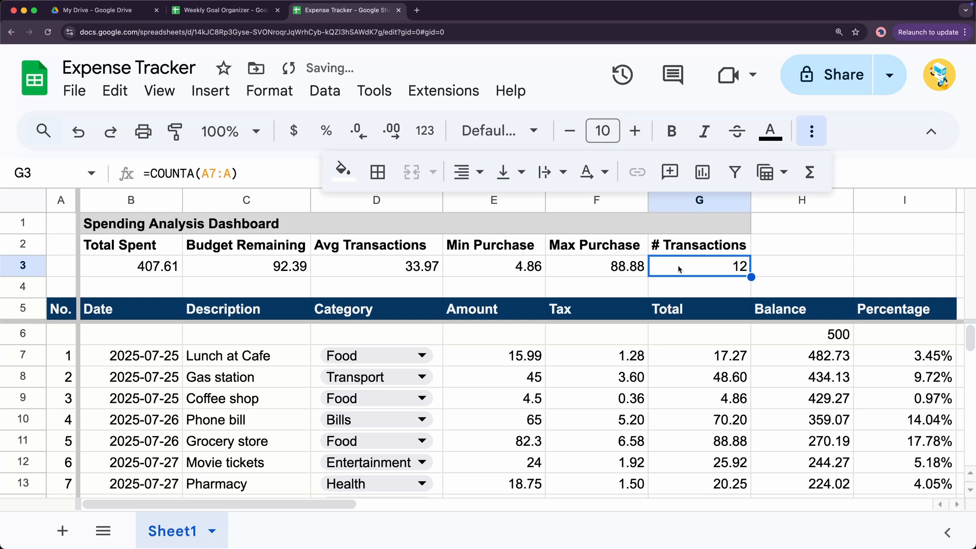
Start a new expense entry in row 19 with No. 13 and extend the date series from B18 to 2025-07-31
{"action": "left_click", "coordinate": [166, 275]}
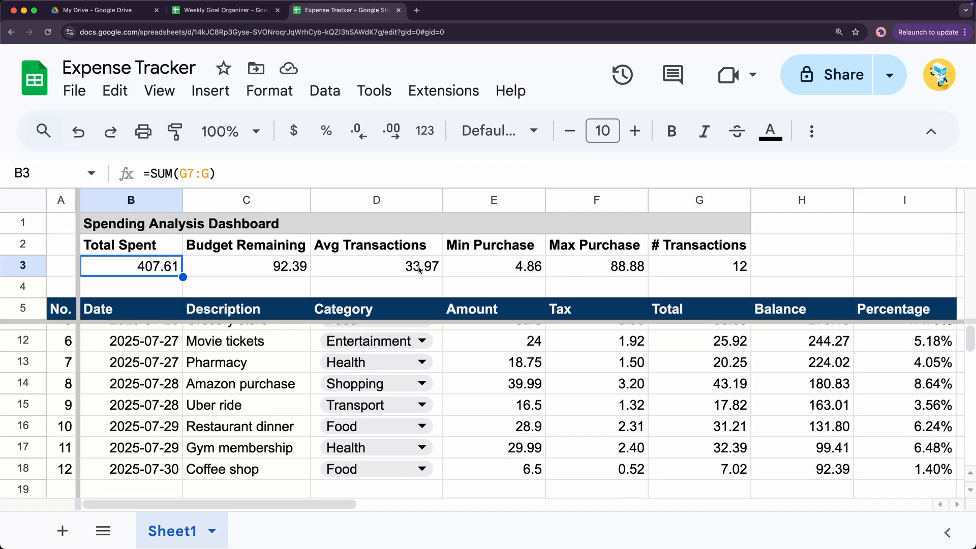
{"action": "scroll", "coordinate": [420, 272], "scroll_direction": "down", "scroll_amount": 1}
{"action": "left_click", "coordinate": [58, 490]}
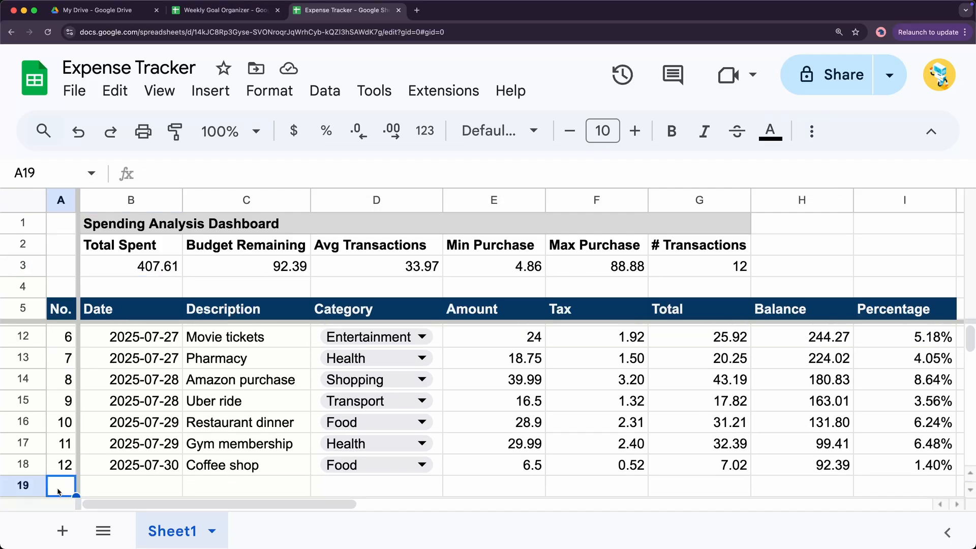
{"action": "type", "text": "13"}
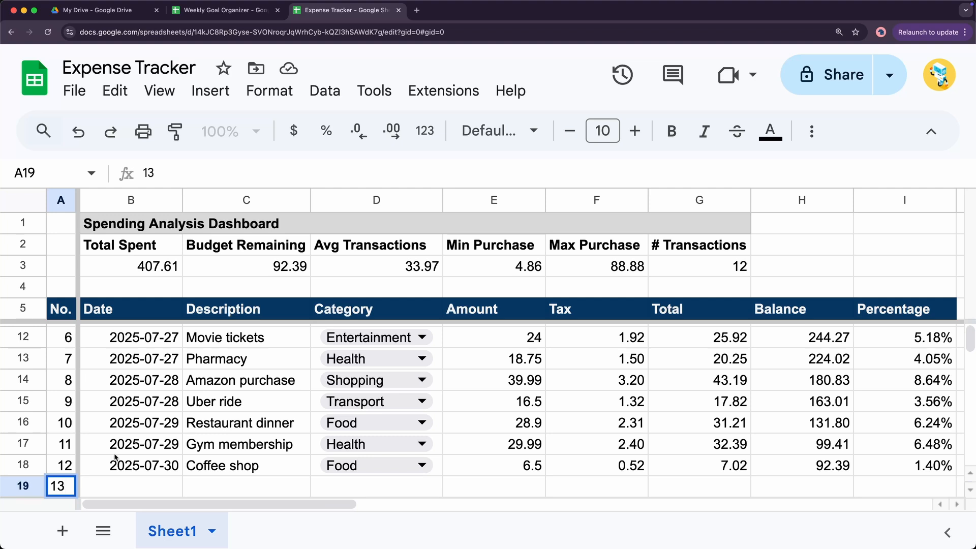
{"action": "left_click", "coordinate": [111, 480]}
{"action": "left_click", "coordinate": [164, 473]}
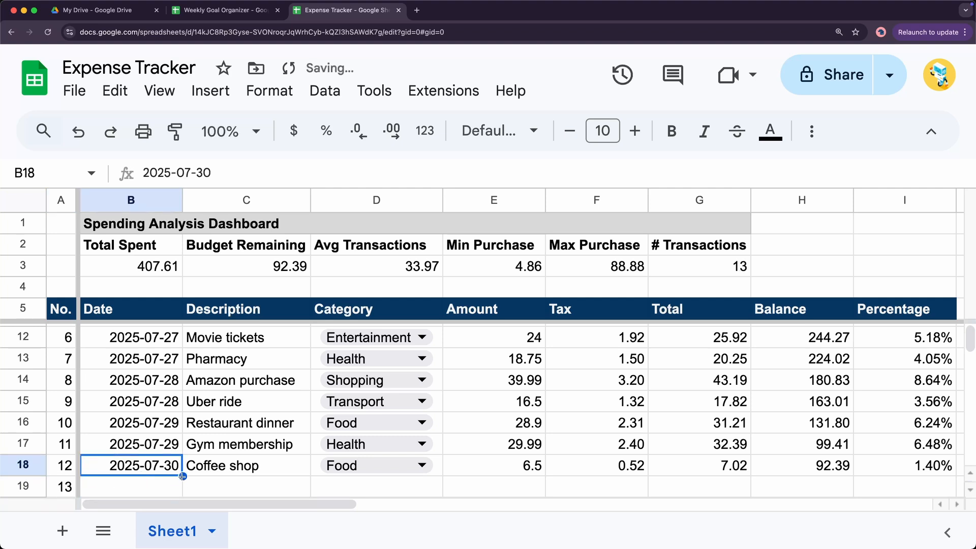
{"action": "left_click_drag", "start_coordinate": [183, 477], "coordinate": [261, 496]}
{"action": "scroll", "coordinate": [261, 489], "scroll_direction": "down", "scroll_amount": 1}
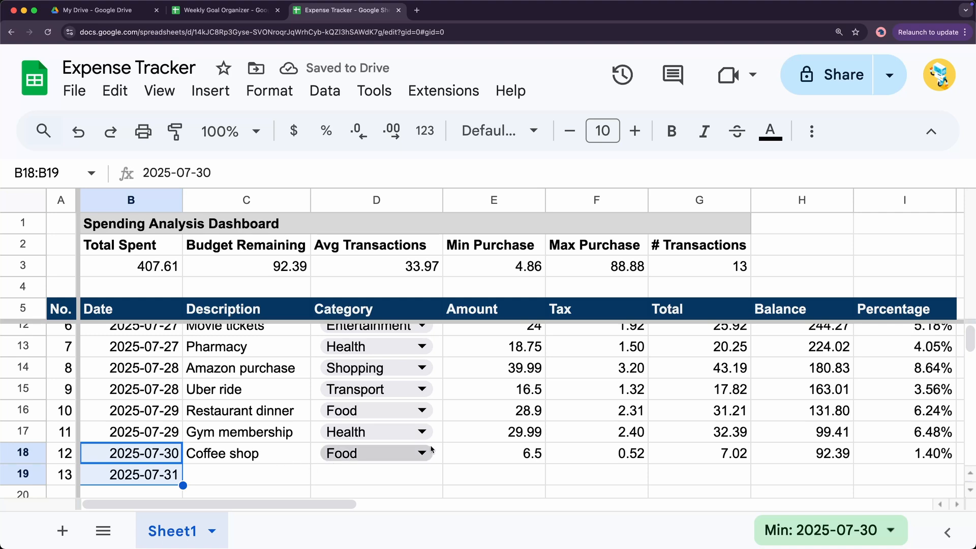
Copy the Movie tickets description, category and amount from C12:E12 into the new entry at C19:E19
{"action": "scroll", "coordinate": [433, 450], "scroll_direction": "up", "scroll_amount": 1}
{"action": "scroll", "coordinate": [431, 442], "scroll_direction": "up", "scroll_amount": 1}
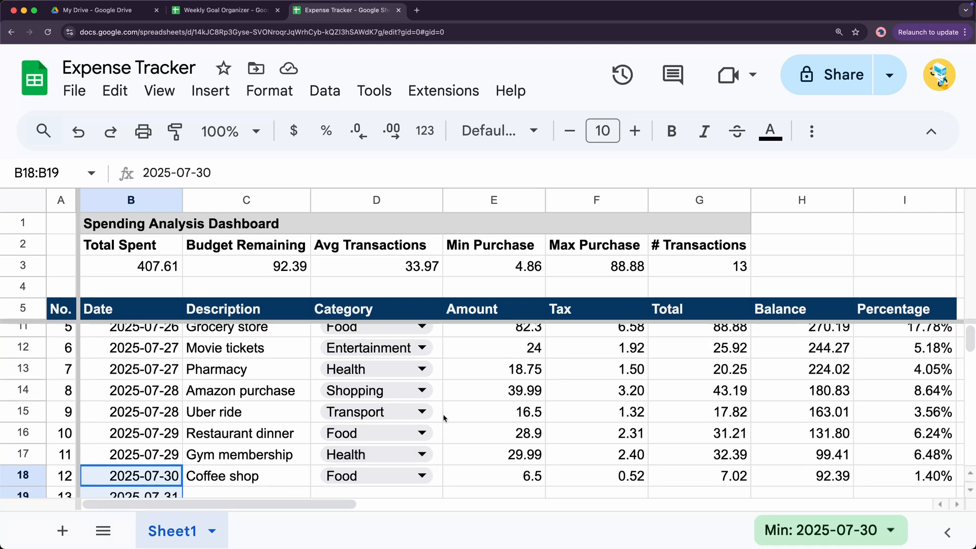
{"action": "left_click_drag", "start_coordinate": [283, 351], "coordinate": [515, 349]}
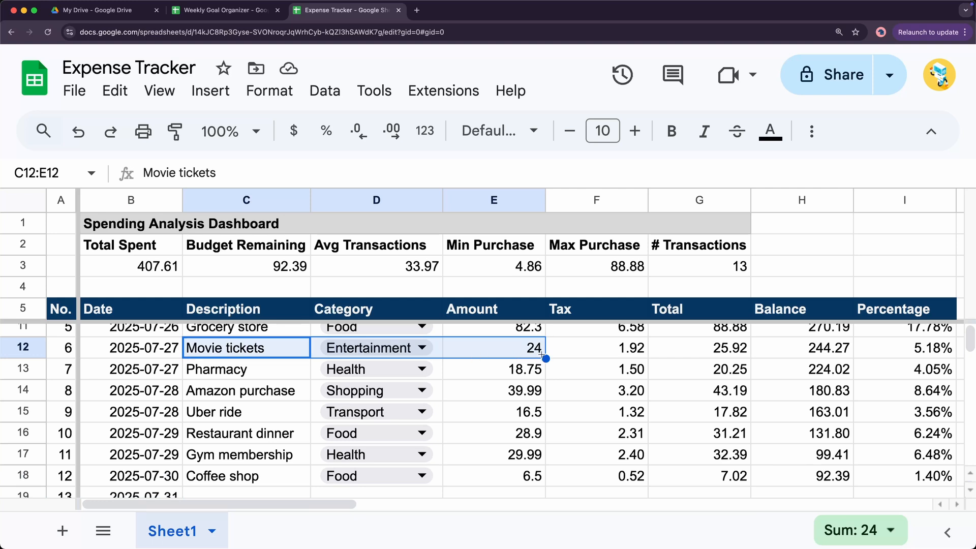
{"action": "key", "text": "super+c"}
{"action": "scroll", "coordinate": [452, 410], "scroll_direction": "down", "scroll_amount": 1}
{"action": "left_click", "coordinate": [227, 473]}
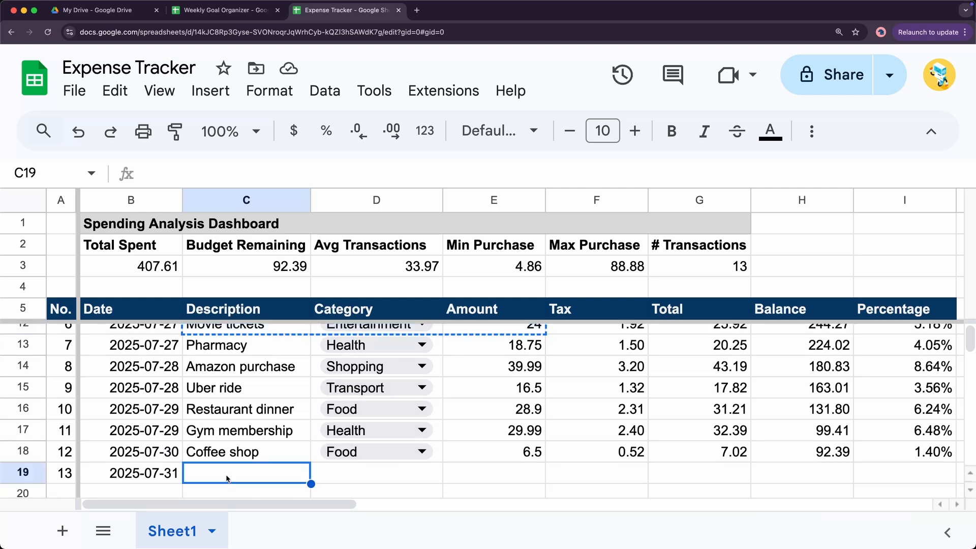
{"action": "key", "text": "super+v"}
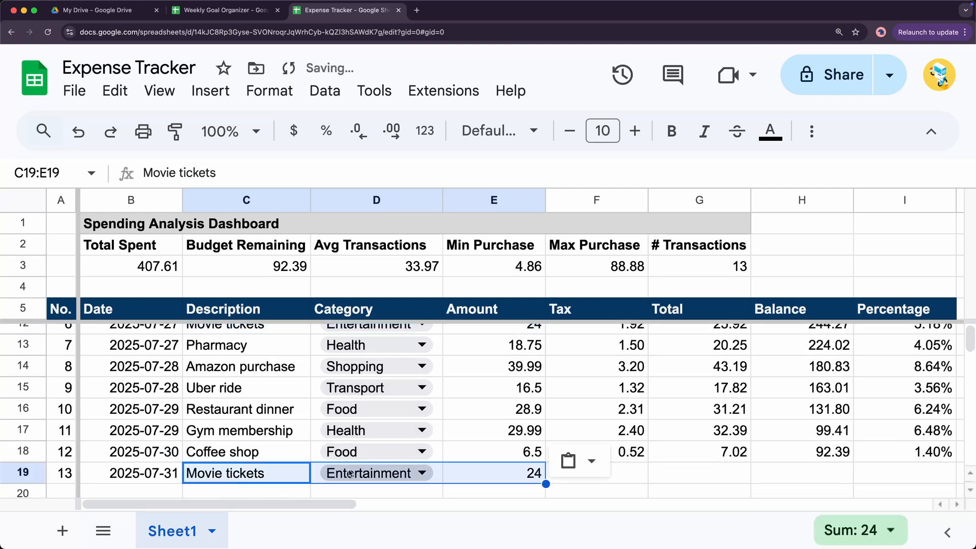
Set the Amount of the new Movie tickets entry in E19 to 36
{"action": "left_click", "coordinate": [527, 474]}
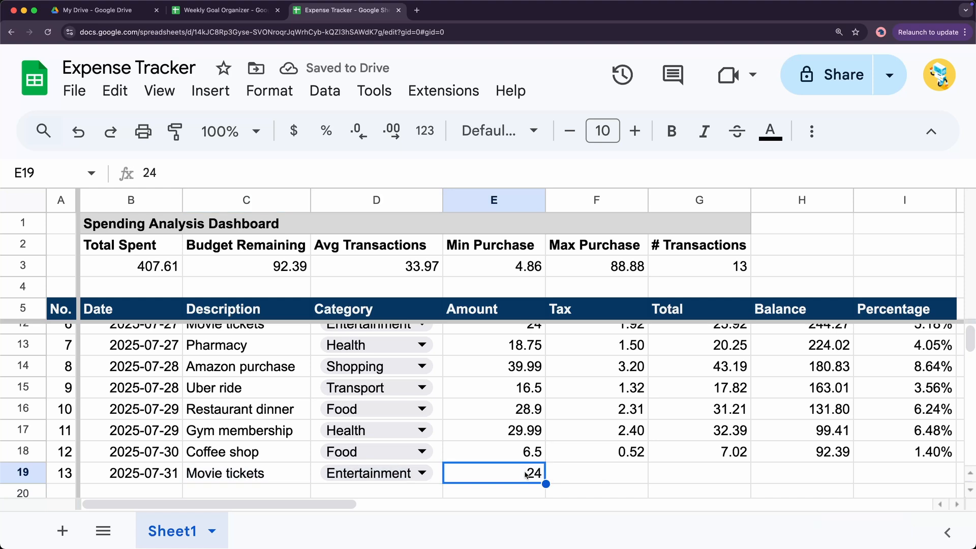
{"action": "type", "text": "36"}
{"action": "key", "text": "Return"}
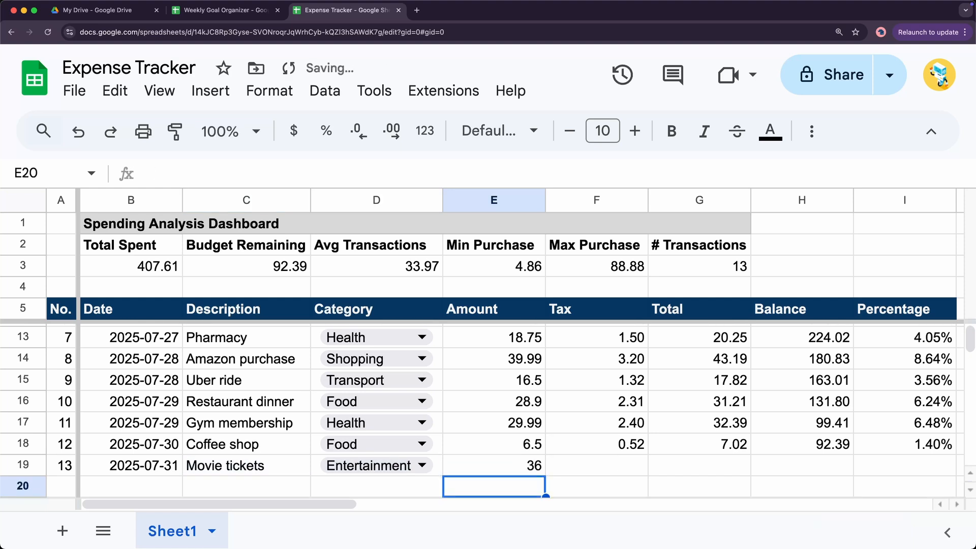
{"action": "left_click", "coordinate": [539, 467]}
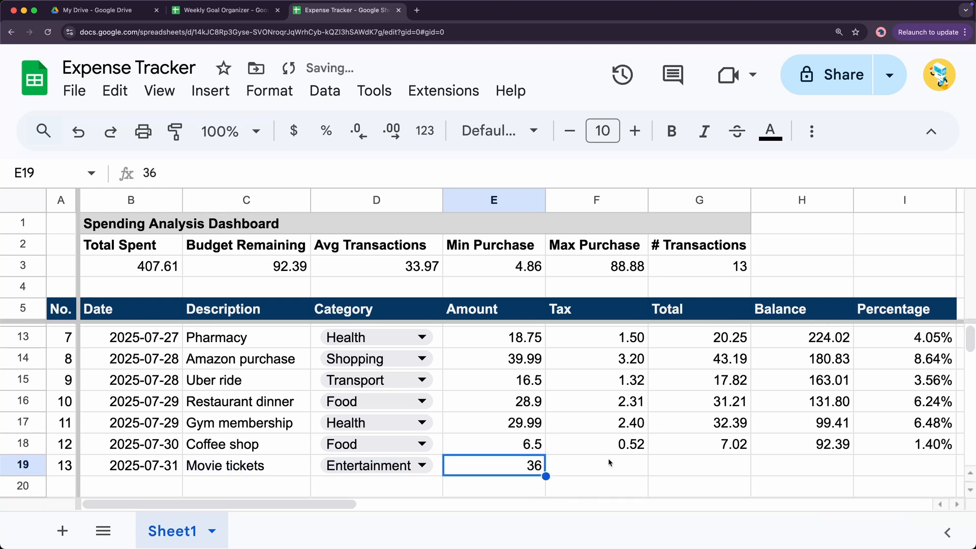
Fill the Tax, Total, Balance and Percentage formulas in F18:I18 down into row 19
{"action": "left_click", "coordinate": [640, 453]}
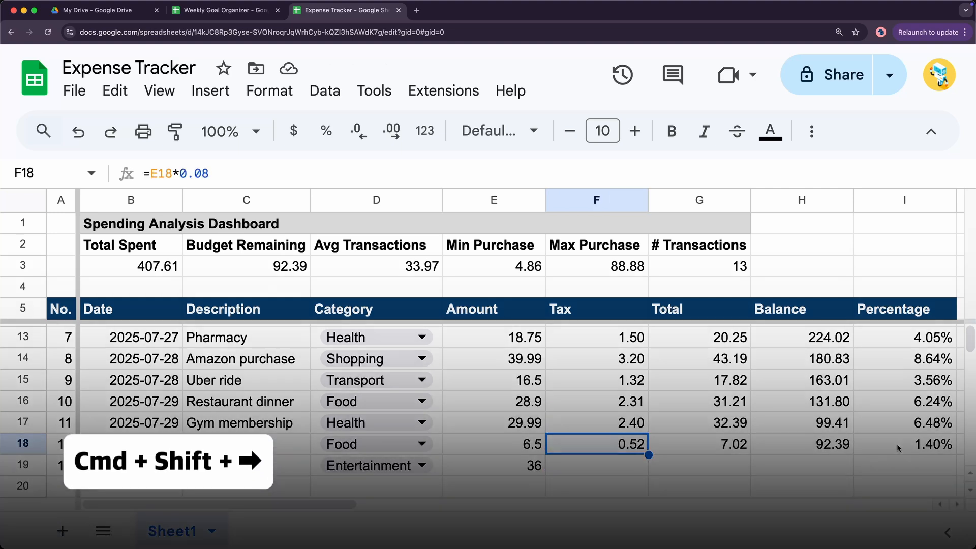
{"action": "key", "text": "super+shift+Right"}
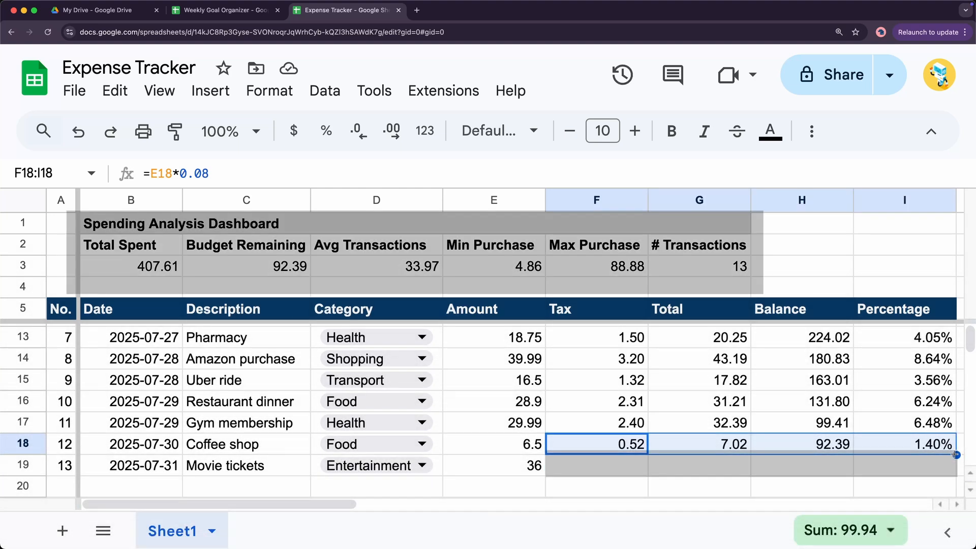
{"action": "double_click", "coordinate": [956, 455]}
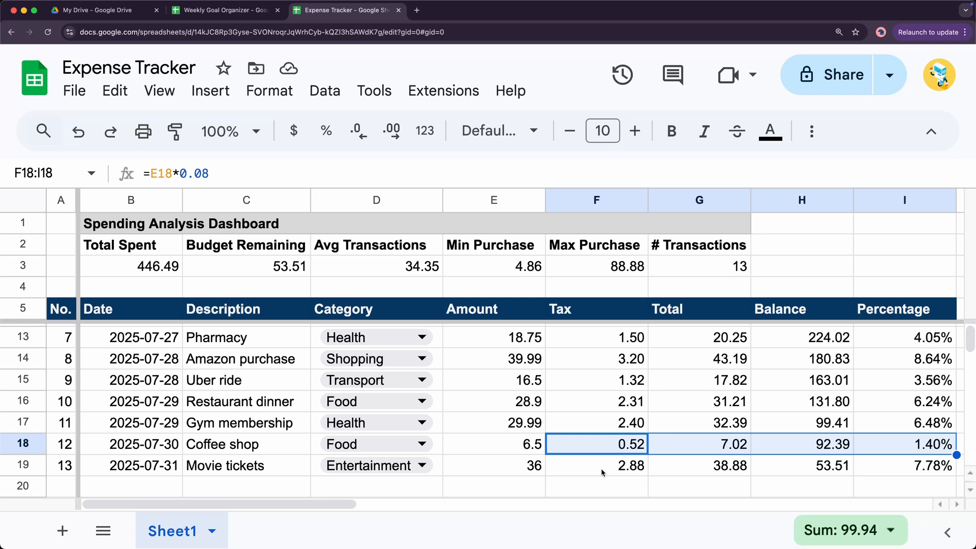
{"action": "left_click", "coordinate": [144, 265]}
{"action": "left_click", "coordinate": [135, 224]}
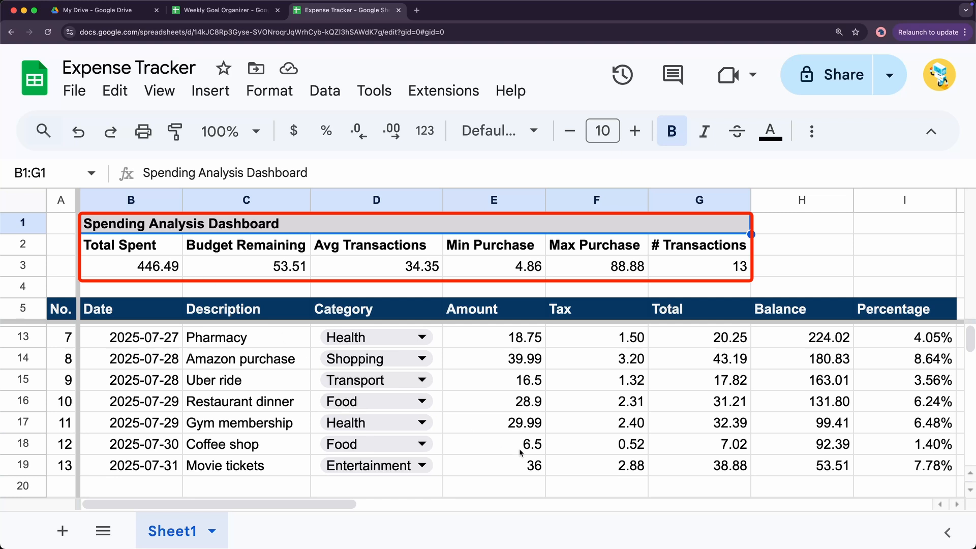
Try the amounts 50 and 100 in E19 to test how the dashboard formulas respond
{"action": "left_click", "coordinate": [527, 464]}
{"action": "type", "text": "50"}
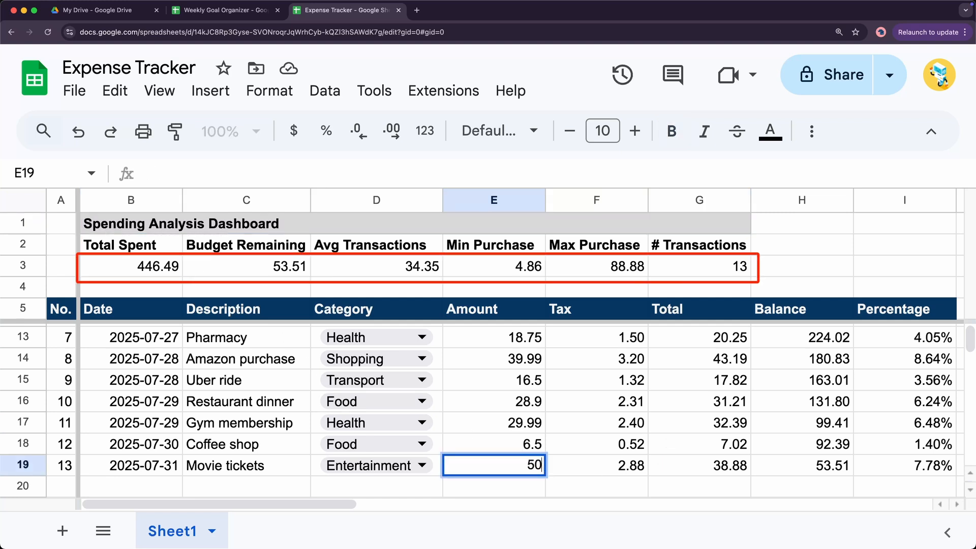
{"action": "key", "text": "Return"}
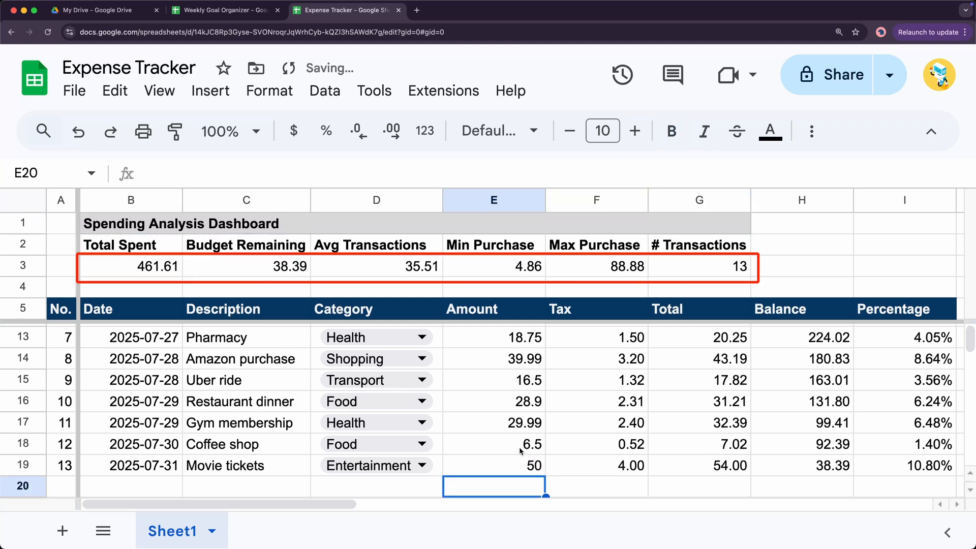
{"action": "left_click", "coordinate": [530, 465]}
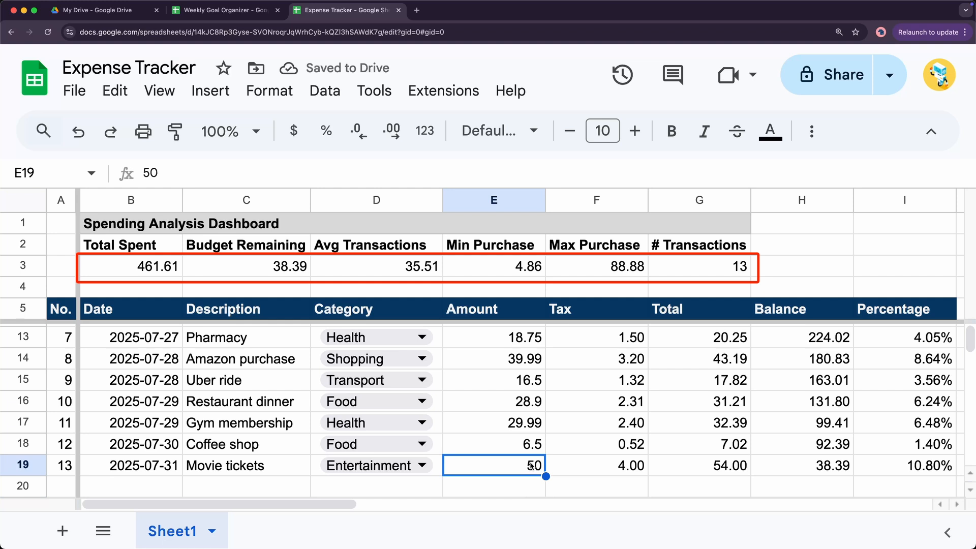
{"action": "type", "text": "100"}
{"action": "key", "text": "Return"}
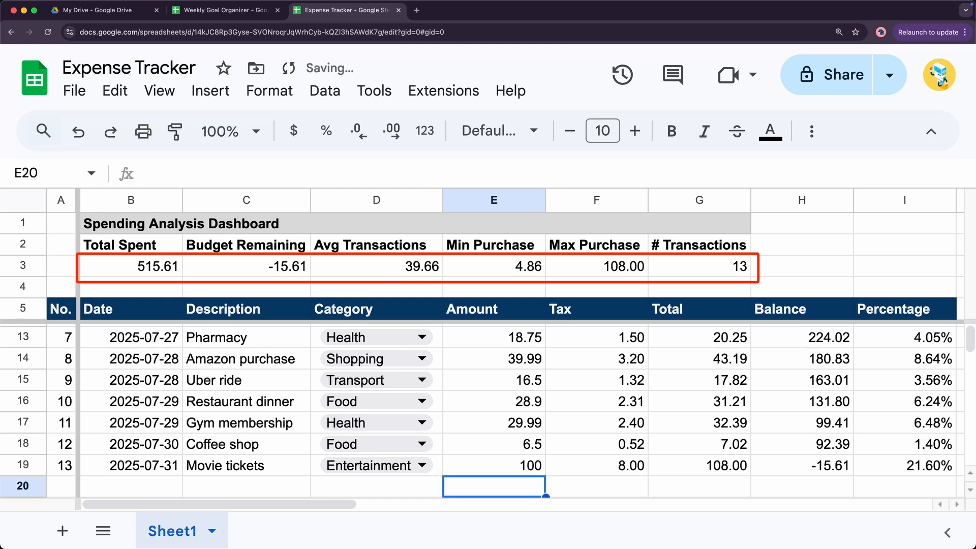
Set the Movie tickets Amount in E19 to 50
{"action": "left_click", "coordinate": [526, 464]}
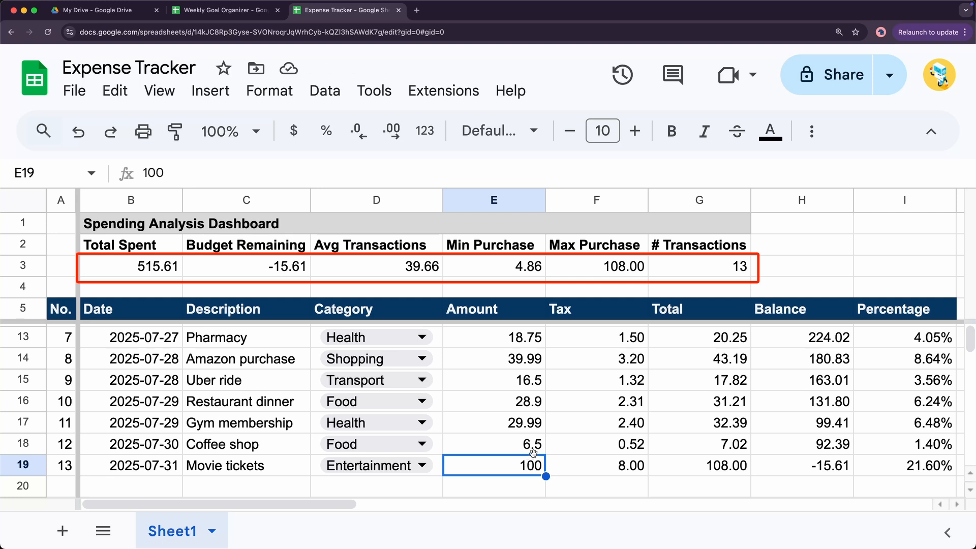
{"action": "type", "text": "50"}
{"action": "key", "text": "Return"}
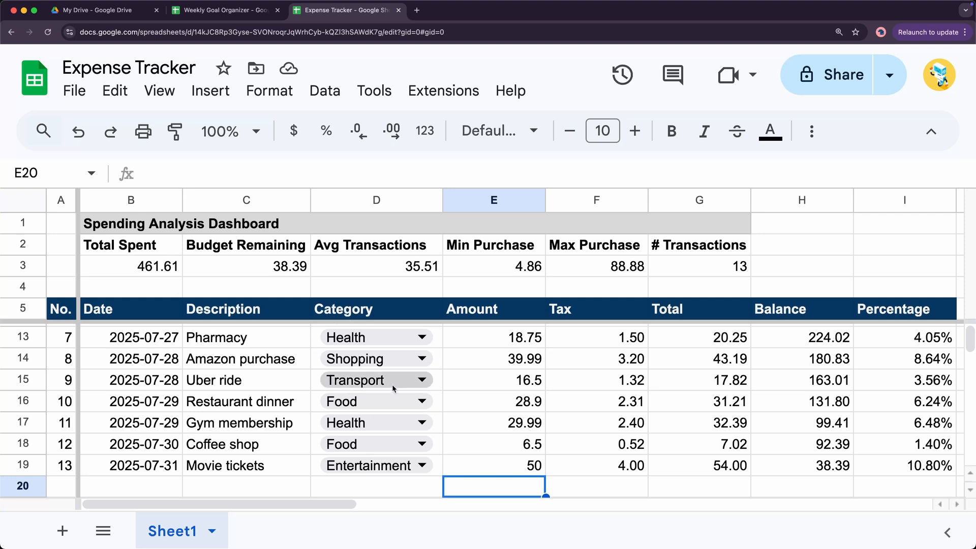
{"action": "scroll", "coordinate": [370, 400], "scroll_direction": "up", "scroll_amount": 1}
{"action": "scroll", "coordinate": [371, 402], "scroll_direction": "down", "scroll_amount": 1}
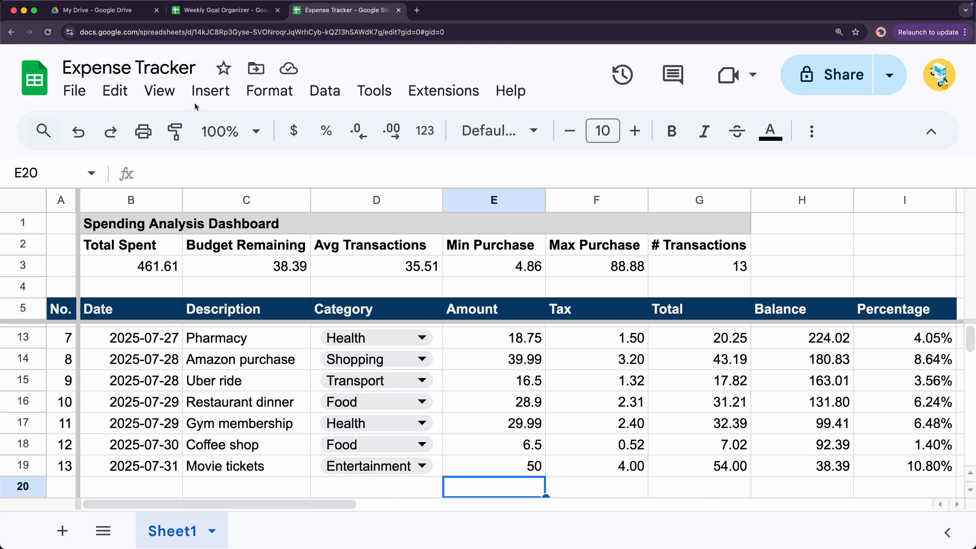
Center the Spending Analysis Dashboard title horizontally in the merged range B1:G1
{"action": "left_click", "coordinate": [131, 230]}
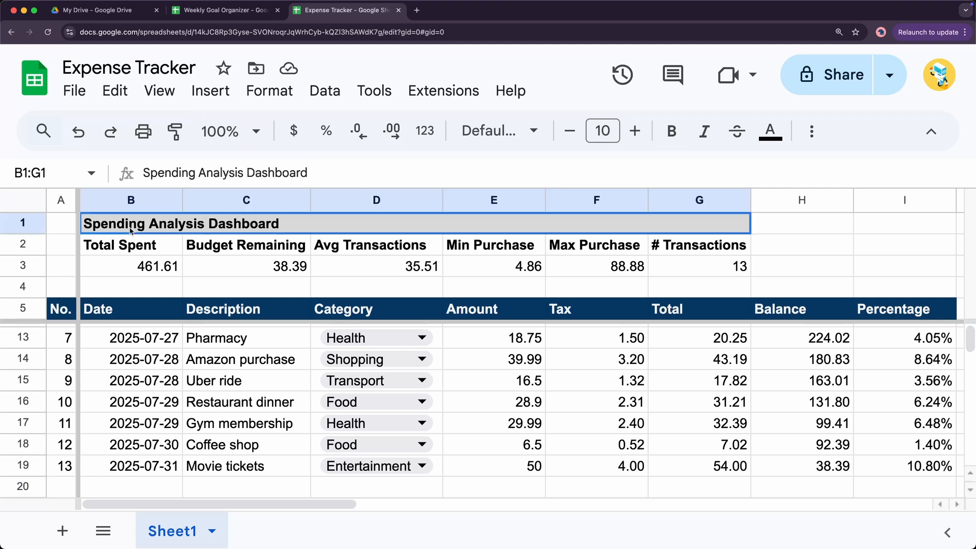
{"action": "left_click", "coordinate": [165, 268]}
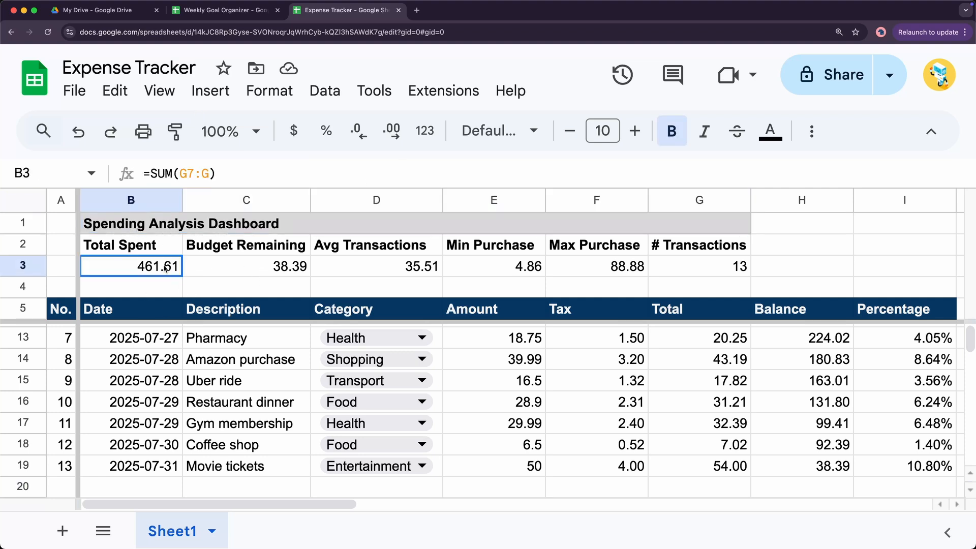
{"action": "left_click", "coordinate": [145, 228]}
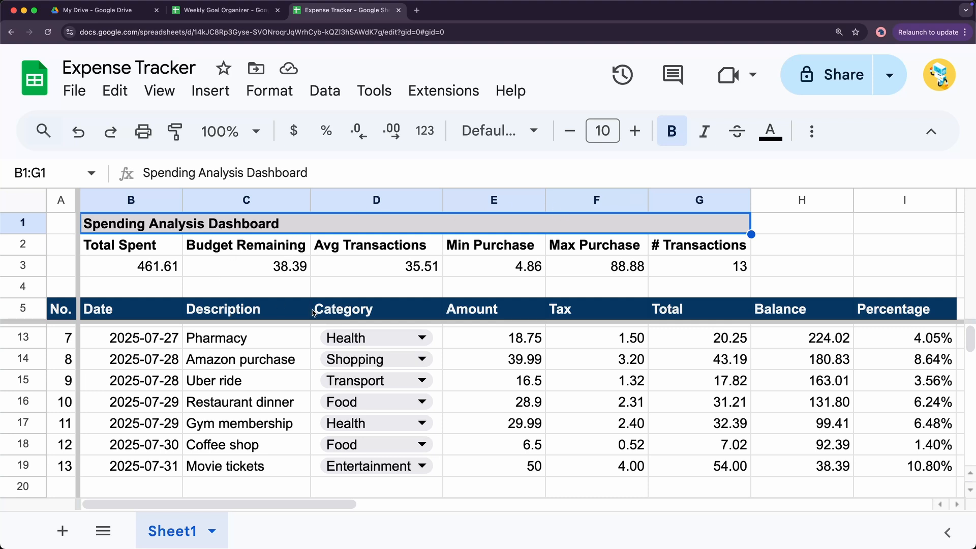
{"action": "left_click", "coordinate": [812, 131]}
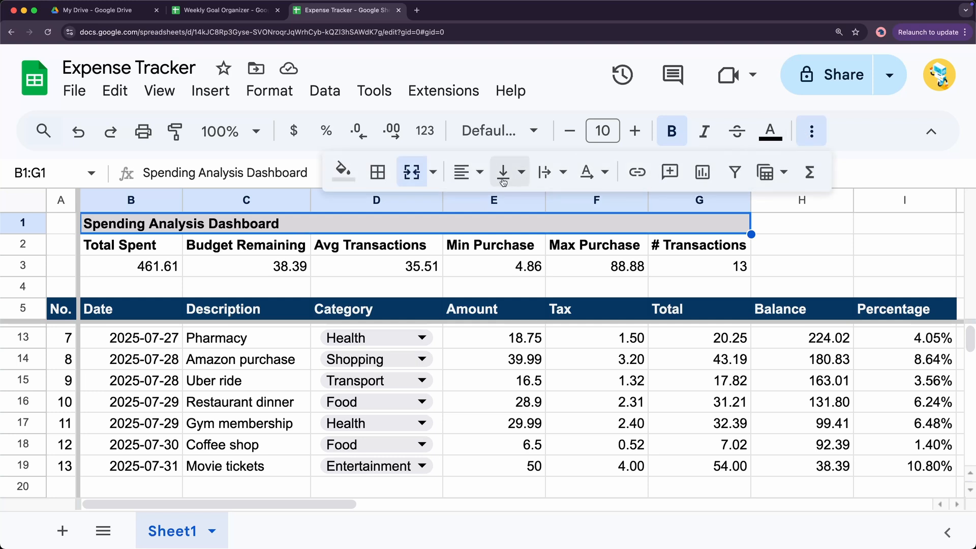
{"action": "left_click", "coordinate": [462, 172]}
{"action": "left_click", "coordinate": [497, 209]}
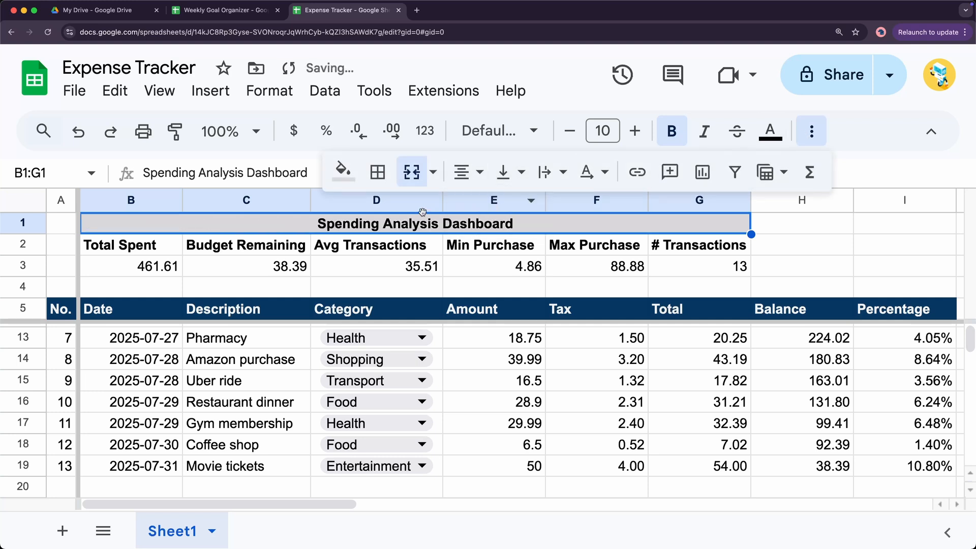
Apply alternating colors with a header in the default grey style to the dashboard range B2:G3
{"action": "left_click_drag", "start_coordinate": [164, 247], "coordinate": [662, 265]}
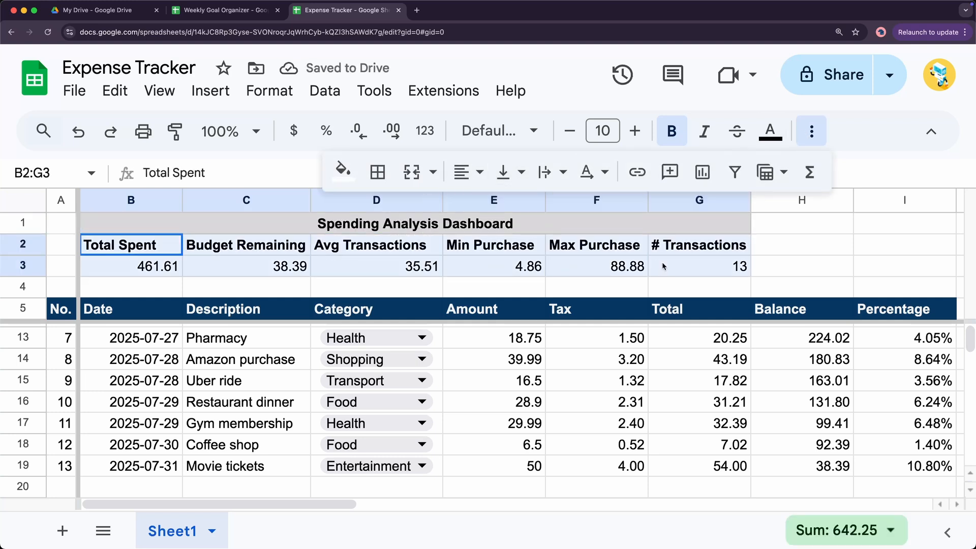
{"action": "left_click", "coordinate": [270, 91]}
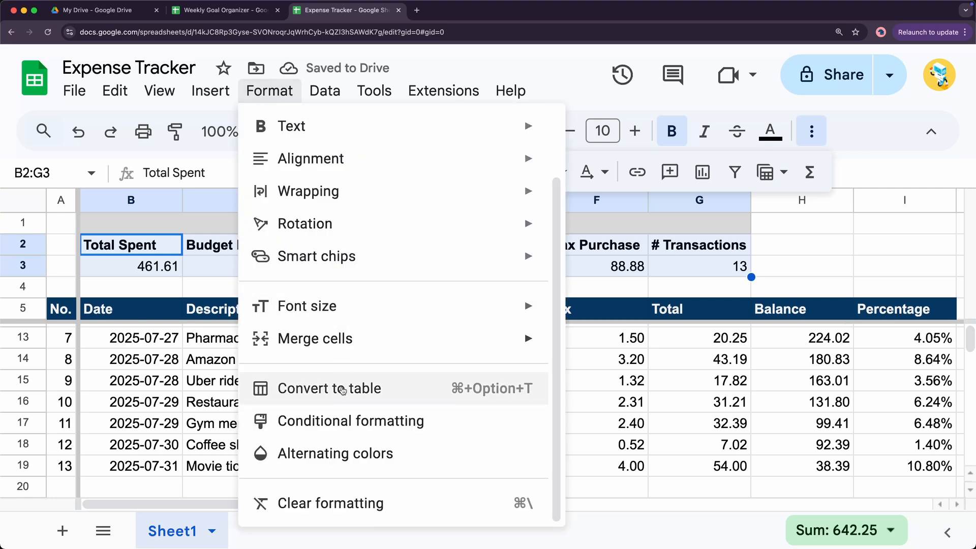
{"action": "left_click", "coordinate": [352, 453]}
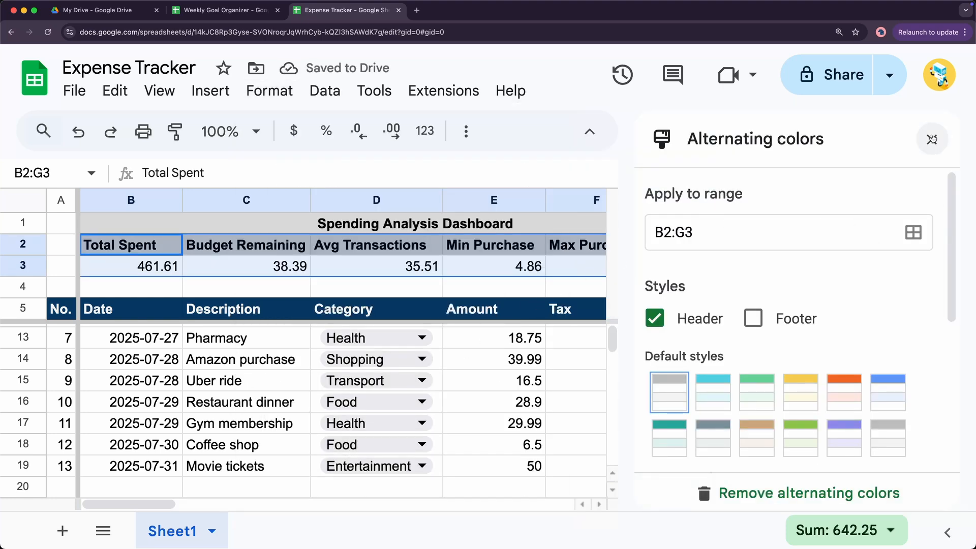
{"action": "left_click", "coordinate": [933, 139]}
{"action": "left_click", "coordinate": [729, 405]}
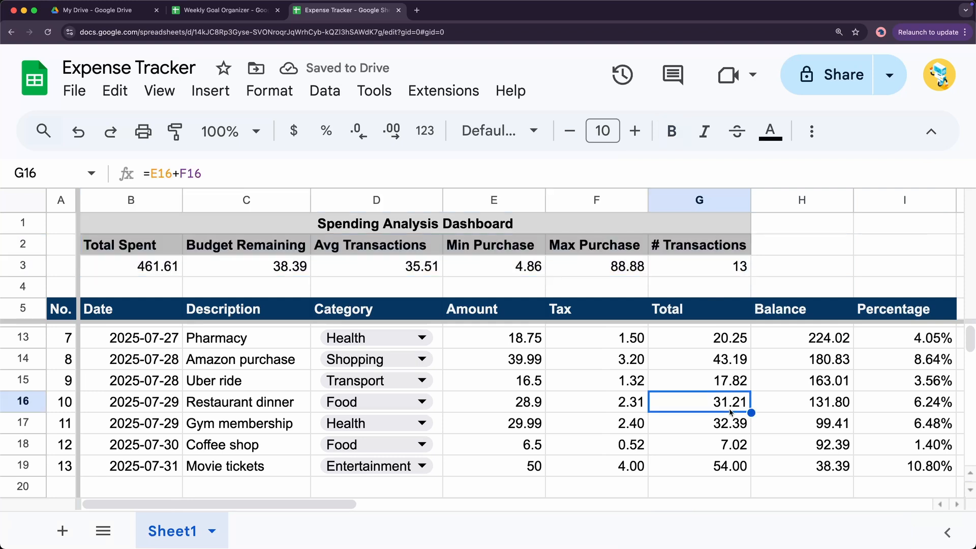